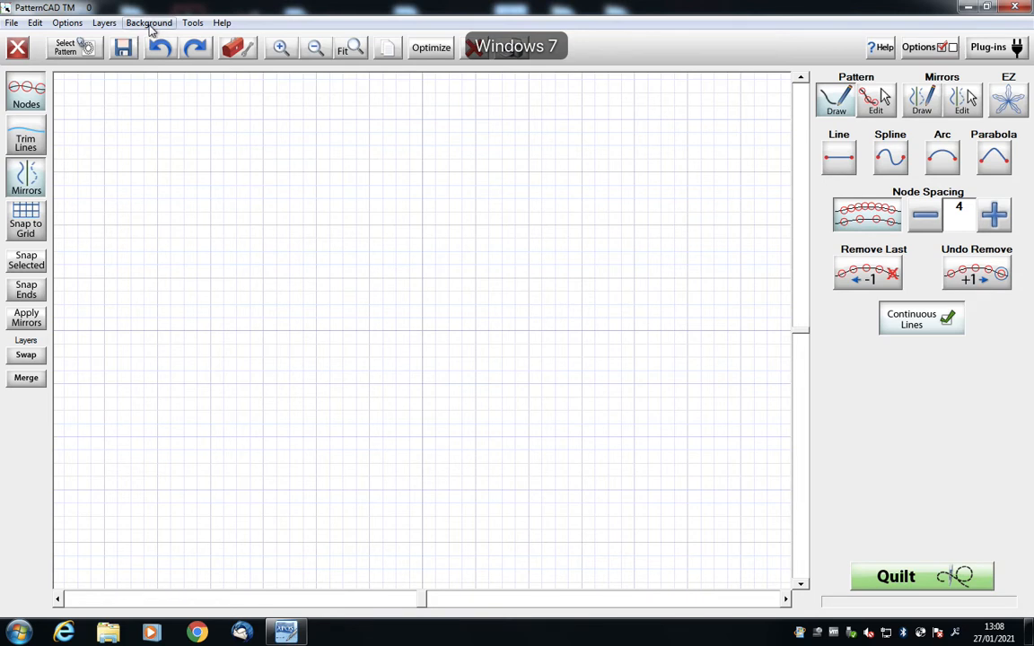
# Load the FACES image from the WIP Faces pattern folder as the background and enlarge it in the drawing area.
pyautogui.click(149, 24)
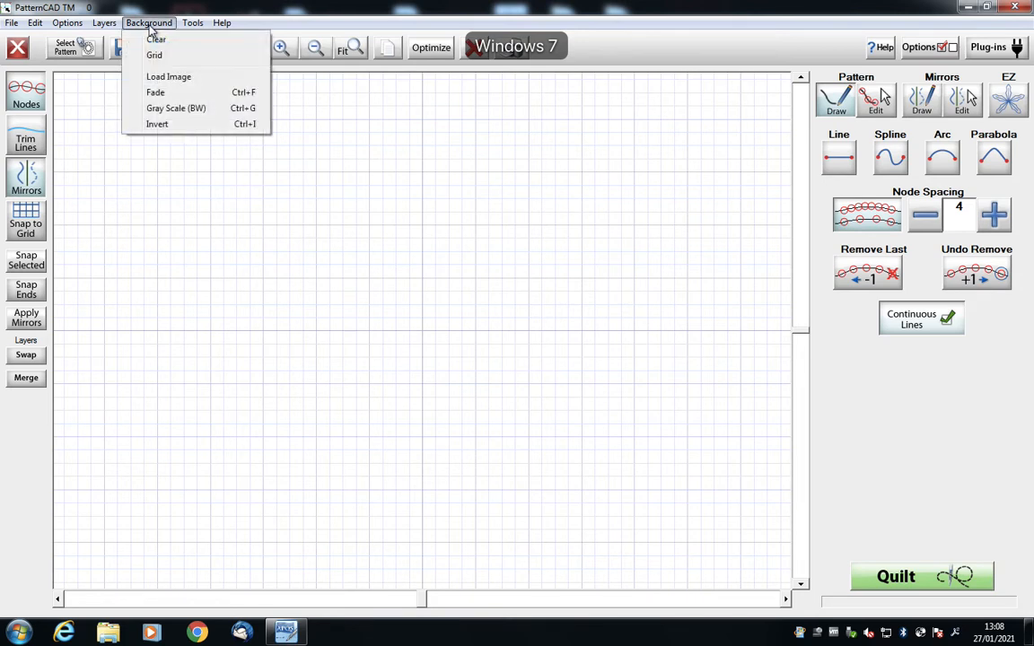
pyautogui.click(168, 76)
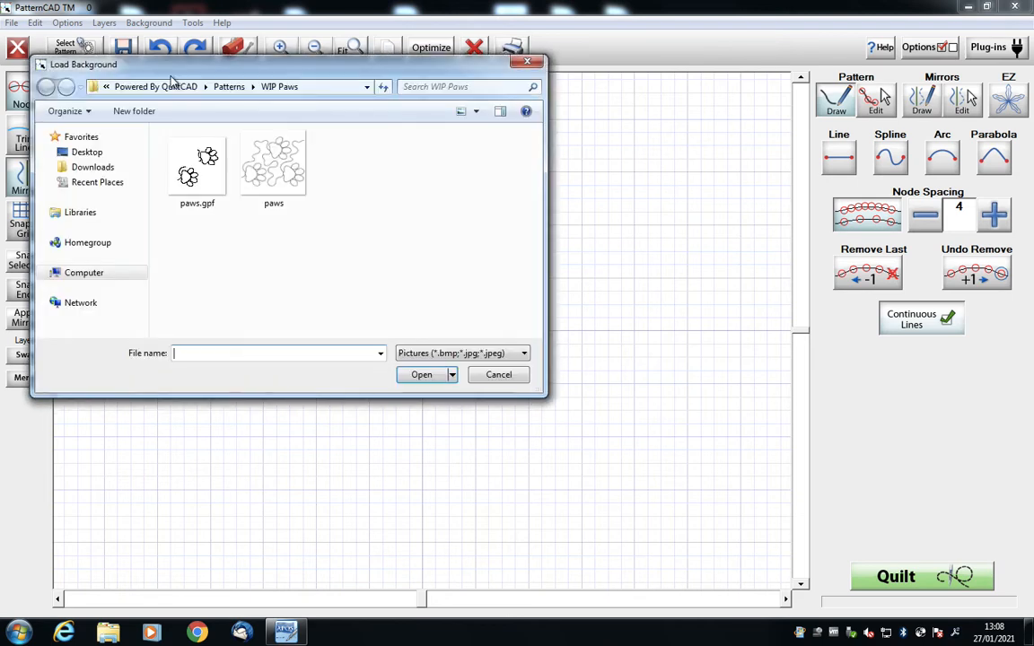
pyautogui.click(230, 88)
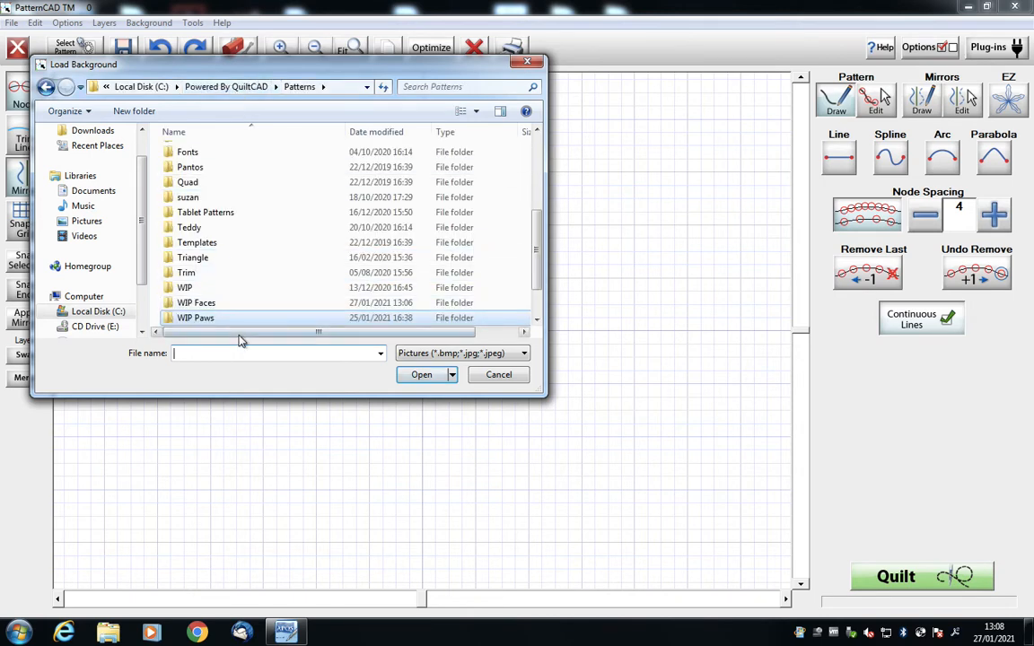
pyautogui.doubleClick(194, 302)
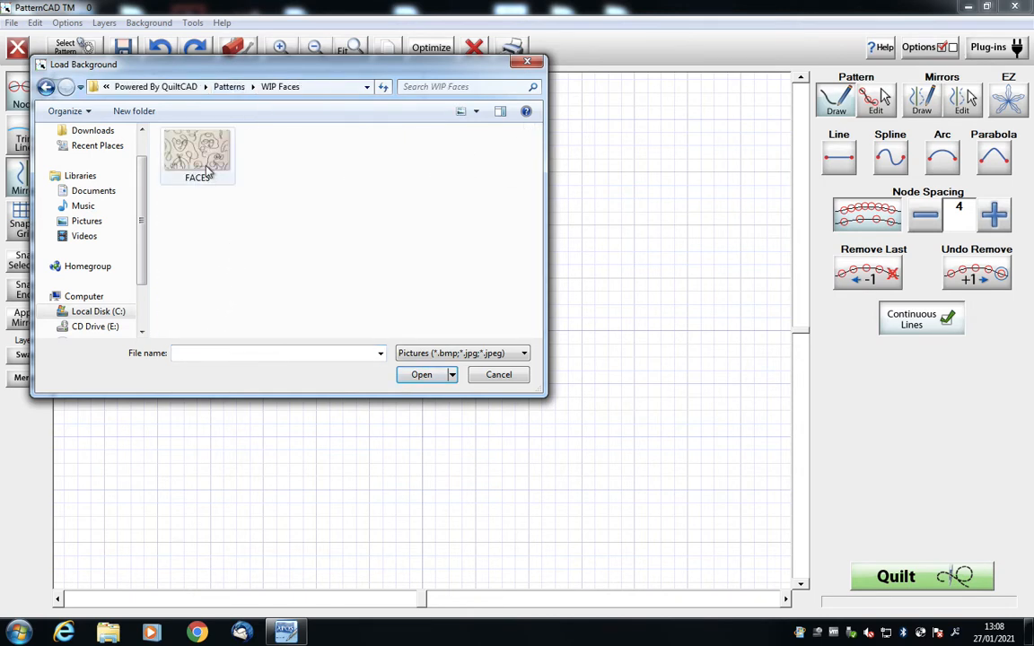
pyautogui.click(207, 171)
pyautogui.doubleClick(205, 170)
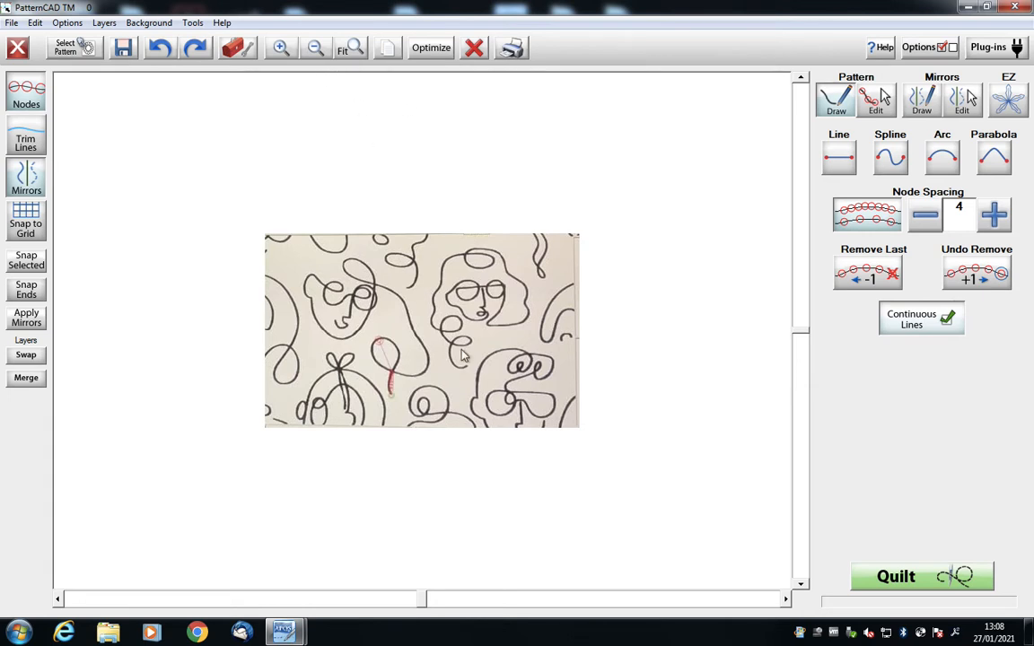
pyautogui.click(349, 57)
pyautogui.click(281, 50)
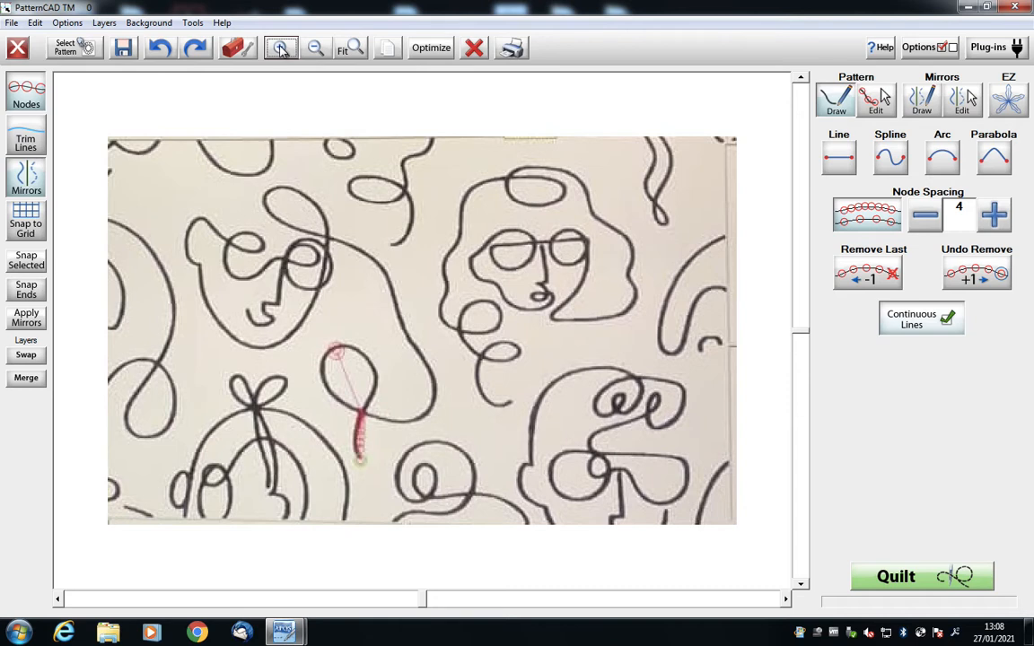
# Fade the FACES background image.
pyautogui.click(144, 23)
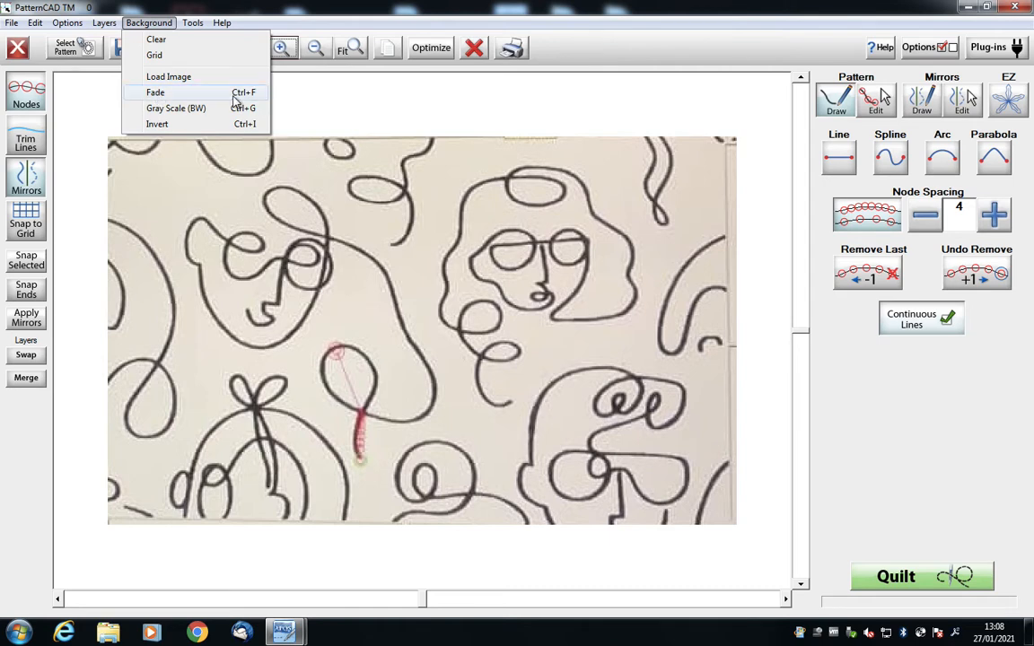
pyautogui.click(758, 352)
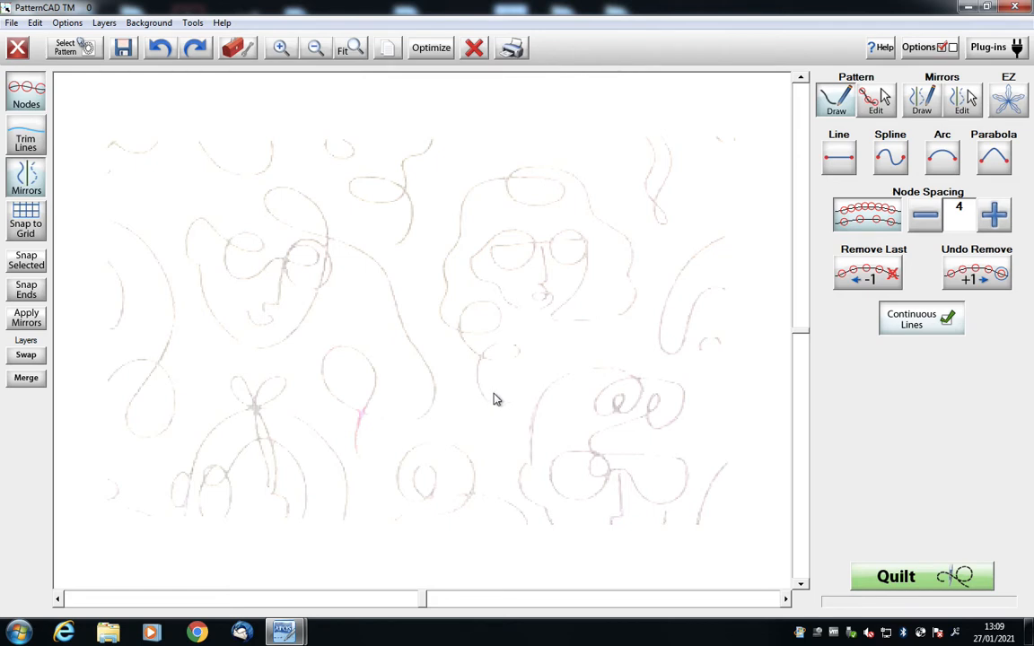
# Reload the FACES image as the background and fade it lightly enough for tracing.
pyautogui.click(149, 22)
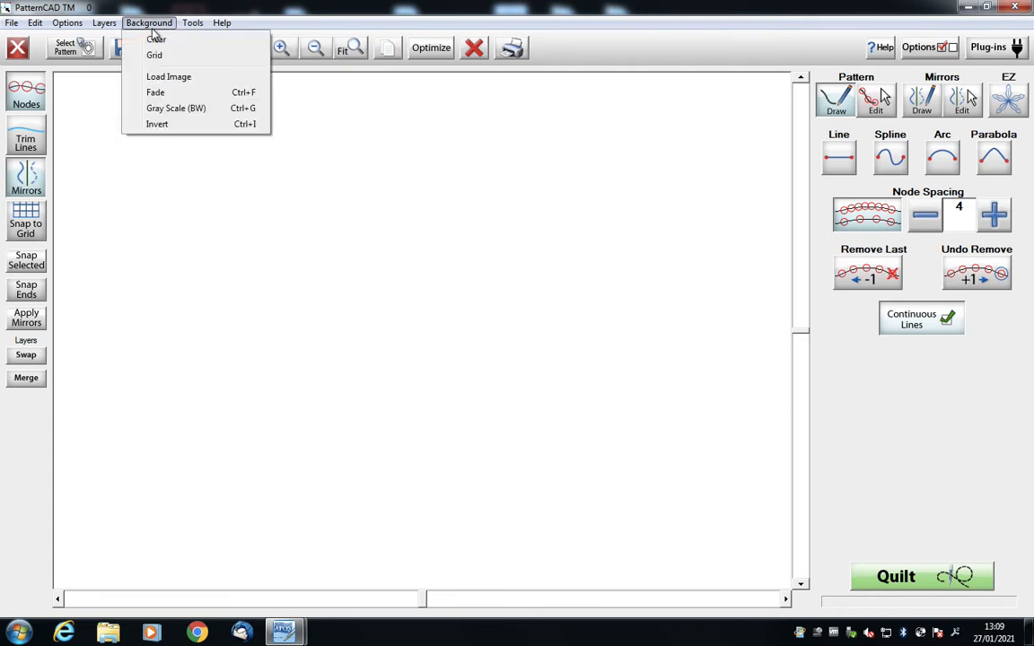
pyautogui.click(163, 80)
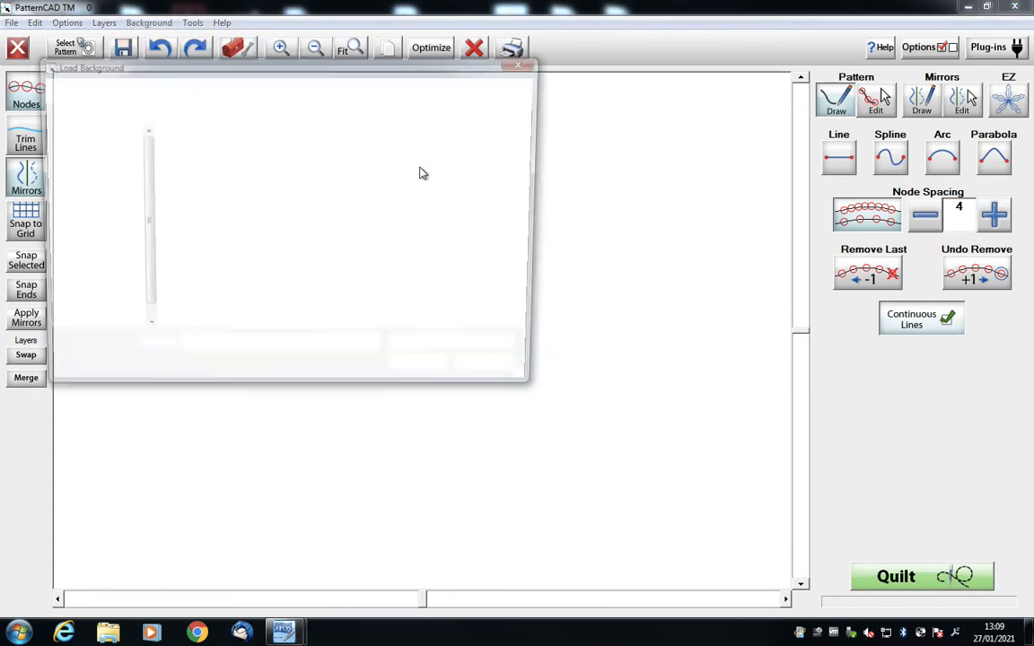
pyautogui.click(215, 158)
pyautogui.doubleClick(215, 157)
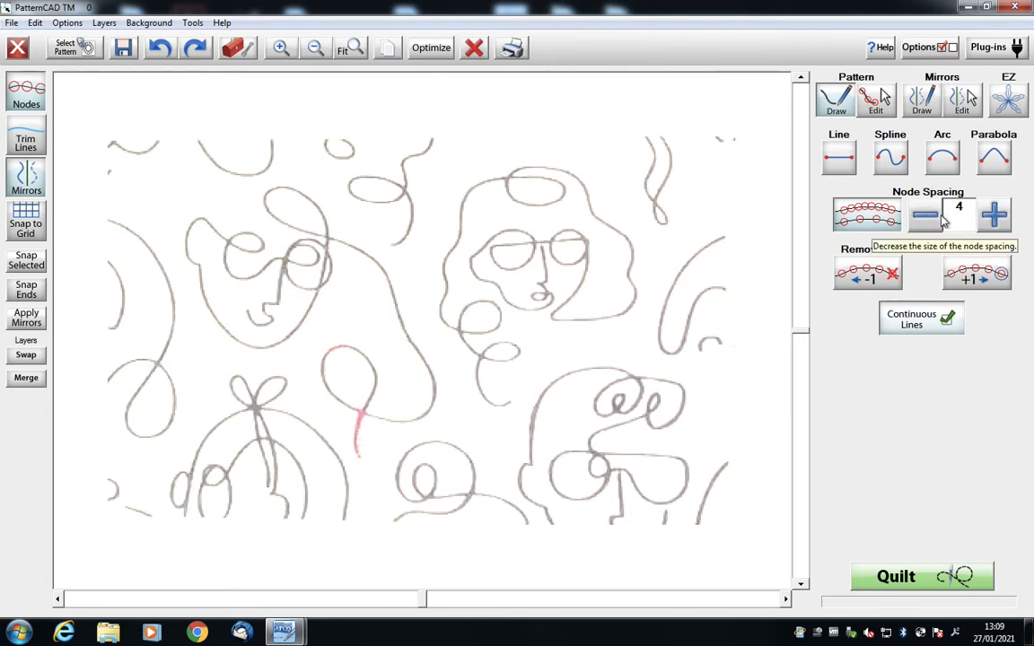
# Turn off node spacing for drawn lines and choose the Spline drawing tool.
pyautogui.click(847, 162)
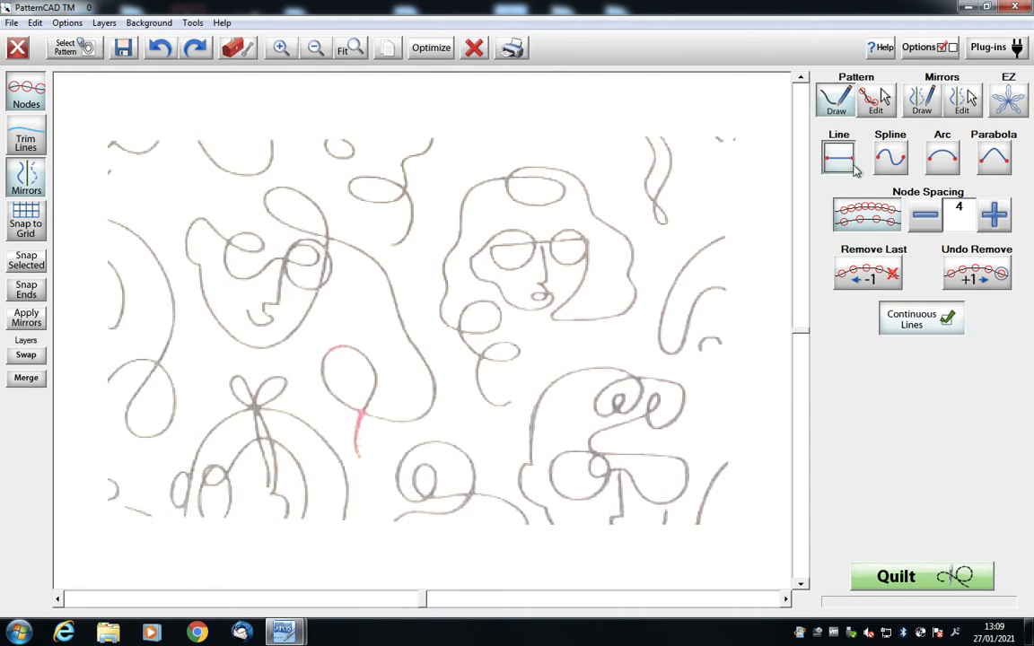
pyautogui.click(879, 223)
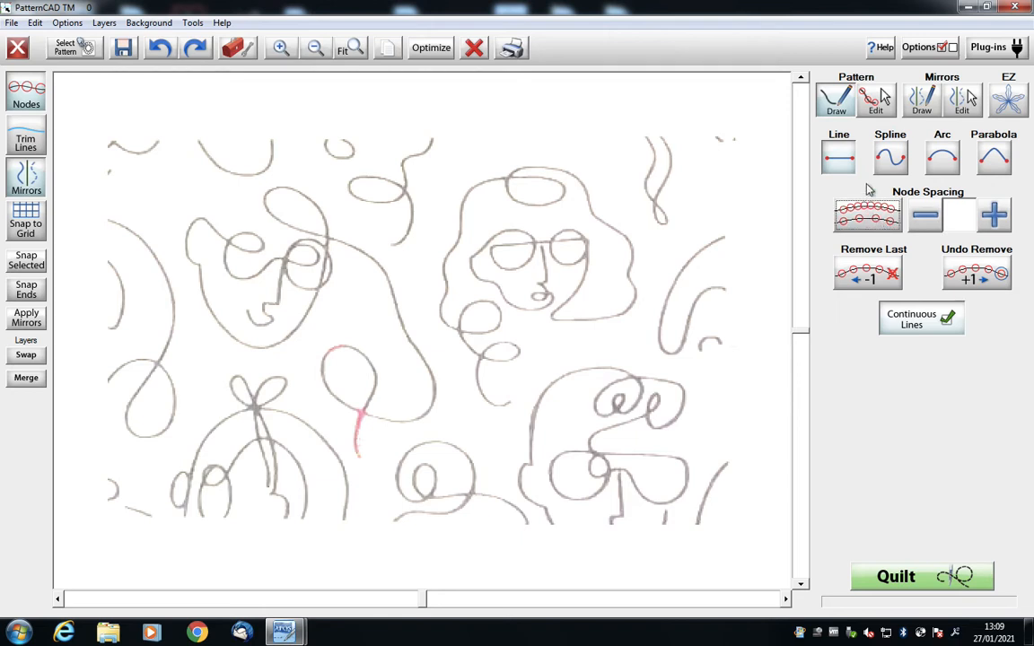
pyautogui.click(889, 160)
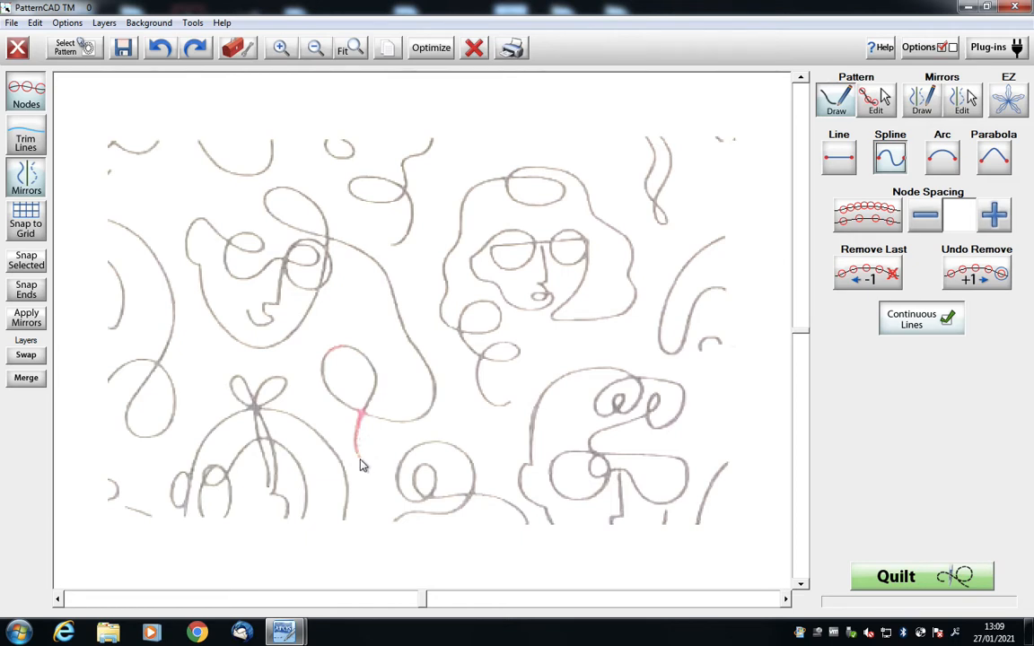
# Draw a spline from the lower end of the pink tail to the loop's crossing and bend it along the background line.
pyautogui.click(360, 414)
pyautogui.rightClick(429, 423)
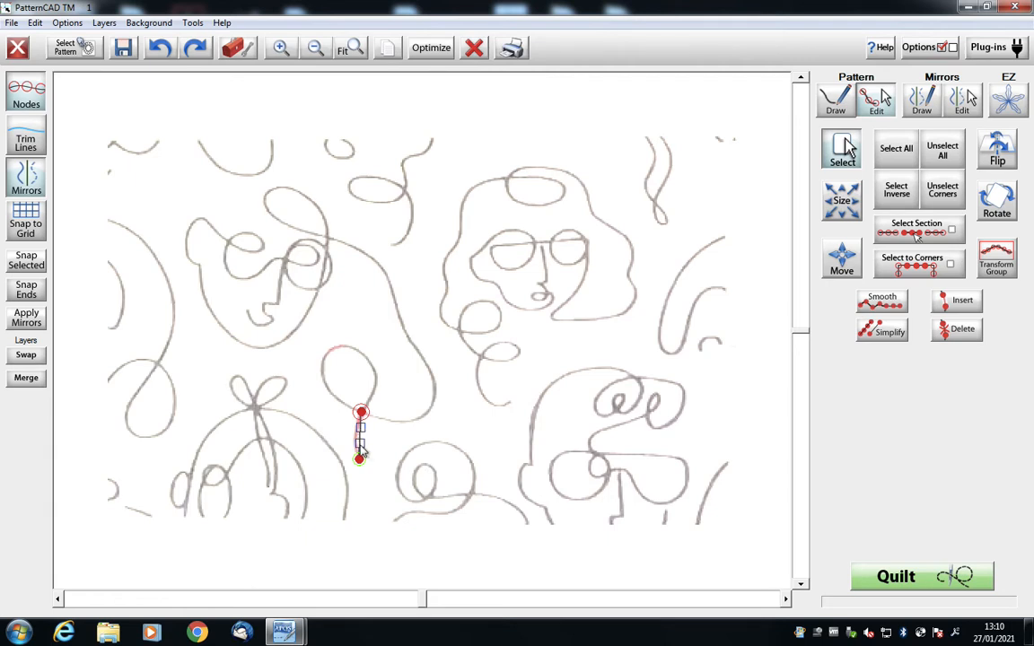
pyautogui.moveTo(360, 445); pyautogui.dragTo(351, 444)
pyautogui.rightClick(358, 454)
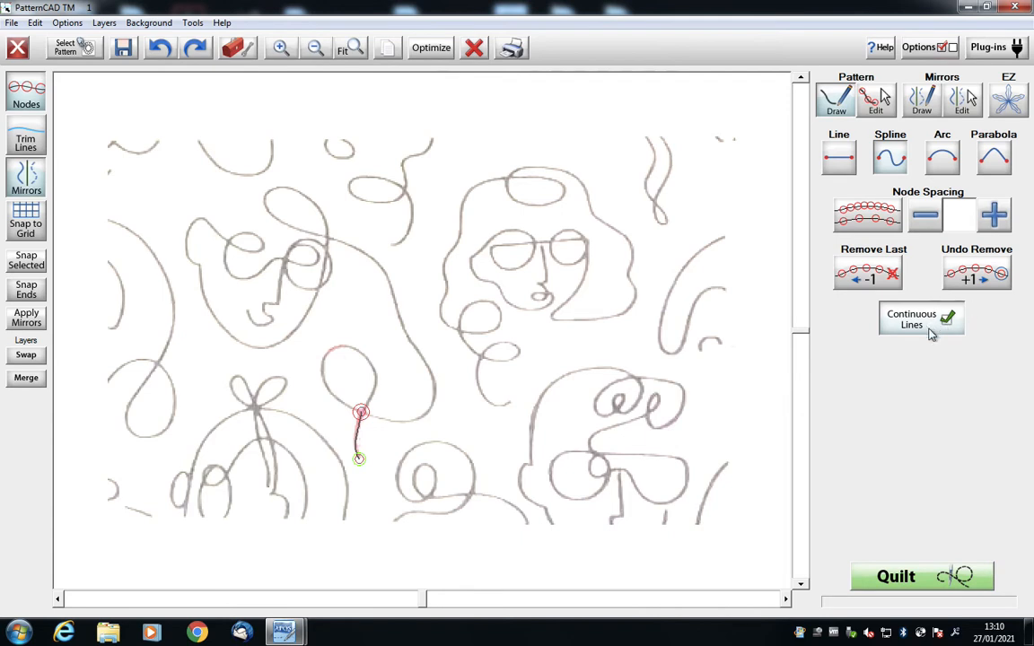
# Continue the spline from the crossing to the top of the loop and bend it along the loop's right side.
pyautogui.click(335, 350)
pyautogui.rightClick(336, 350)
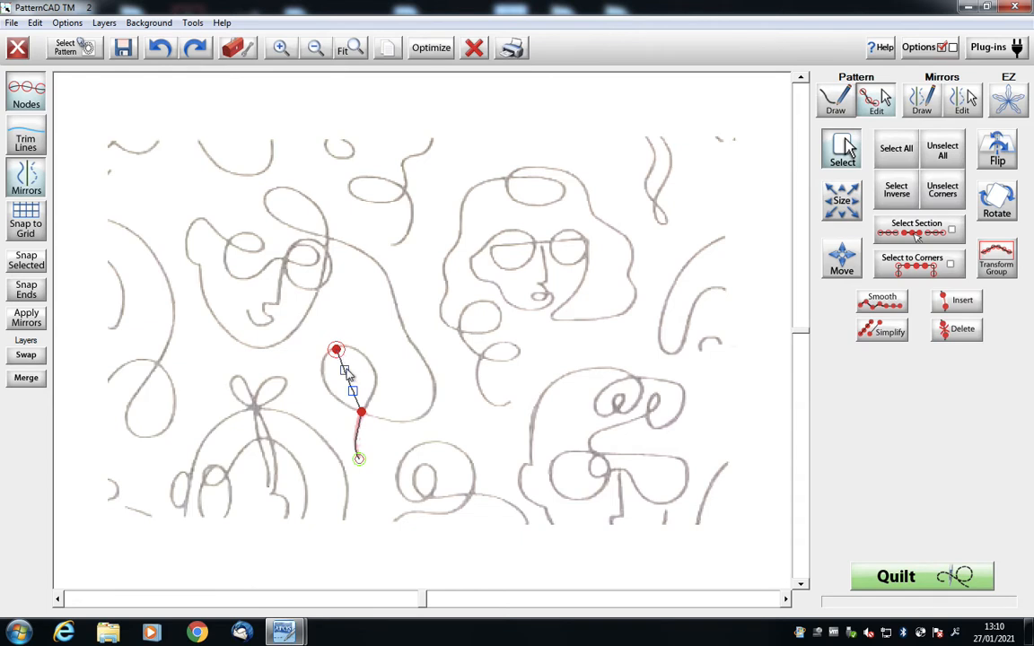
pyautogui.moveTo(345, 372); pyautogui.dragTo(394, 375)
pyautogui.moveTo(364, 340); pyautogui.dragTo(364, 340)
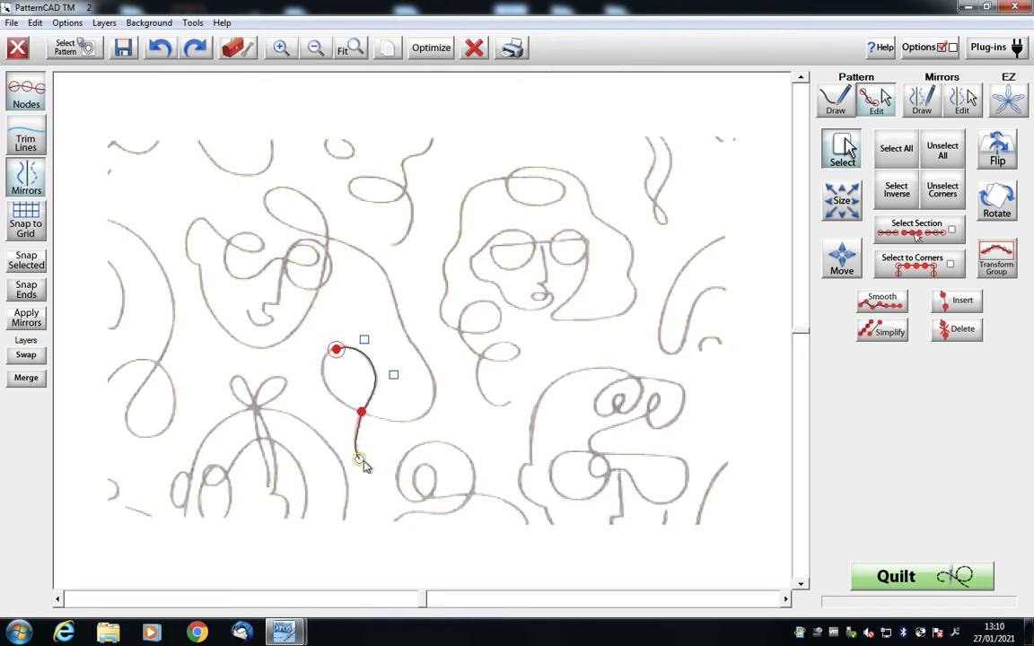
pyautogui.rightClick(364, 461)
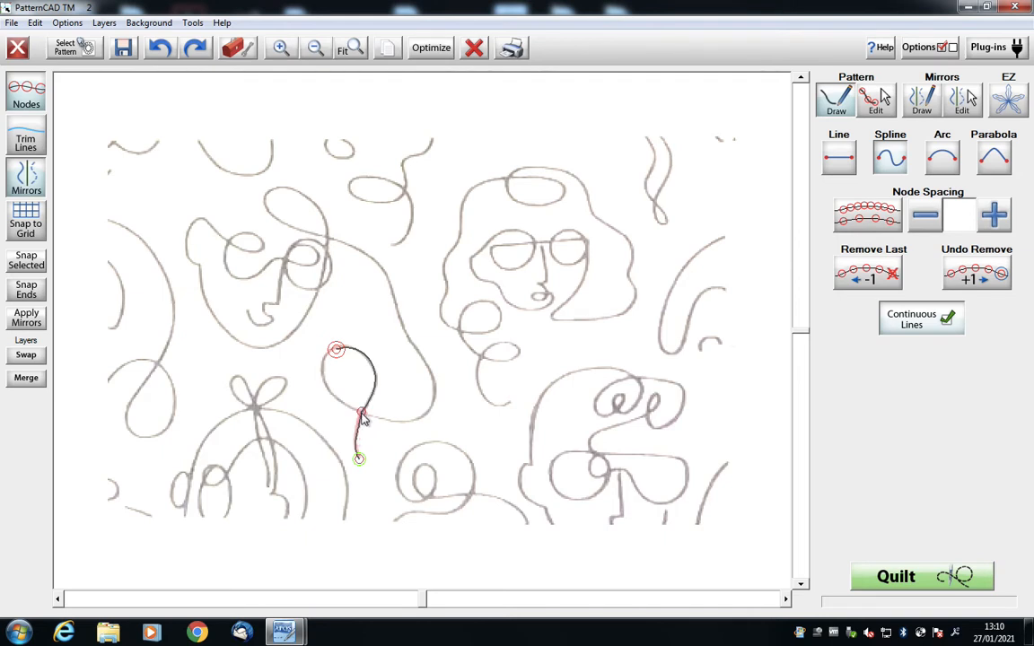
# Close the loop with a spline back to the crossing, bent along the loop's left side.
pyautogui.click(361, 416)
pyautogui.rightClick(362, 413)
pyautogui.moveTo(353, 394)
pyautogui.mouseDown()
pyautogui.moveTo(324, 398)
pyautogui.moveTo(337, 371)
pyautogui.moveTo(312, 354)
pyautogui.mouseUp()
pyautogui.moveTo(324, 398); pyautogui.dragTo(317, 397)
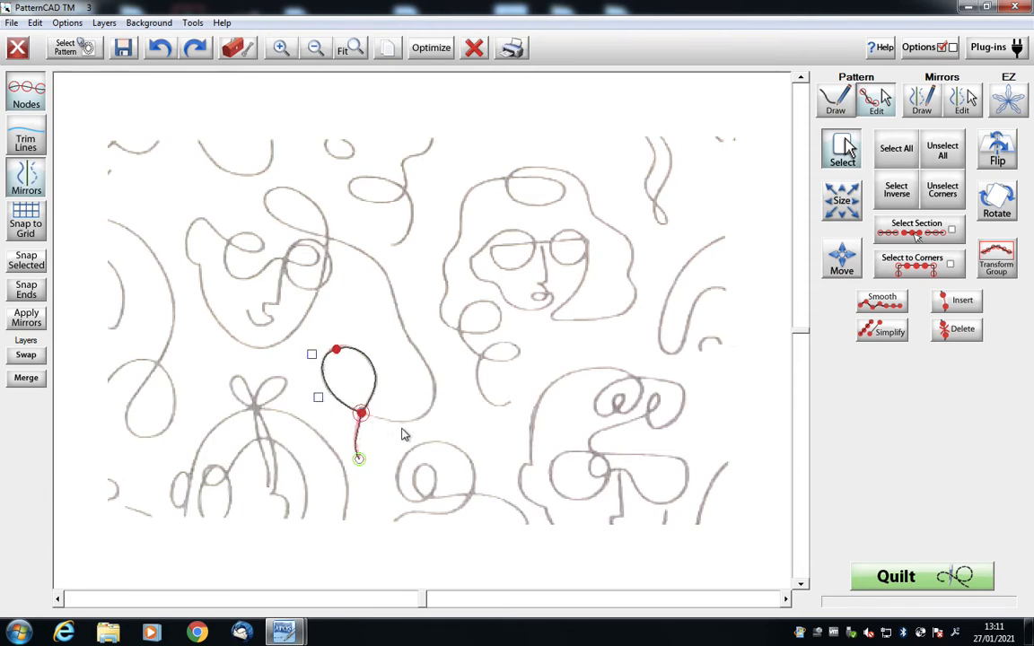
pyautogui.rightClick(404, 434)
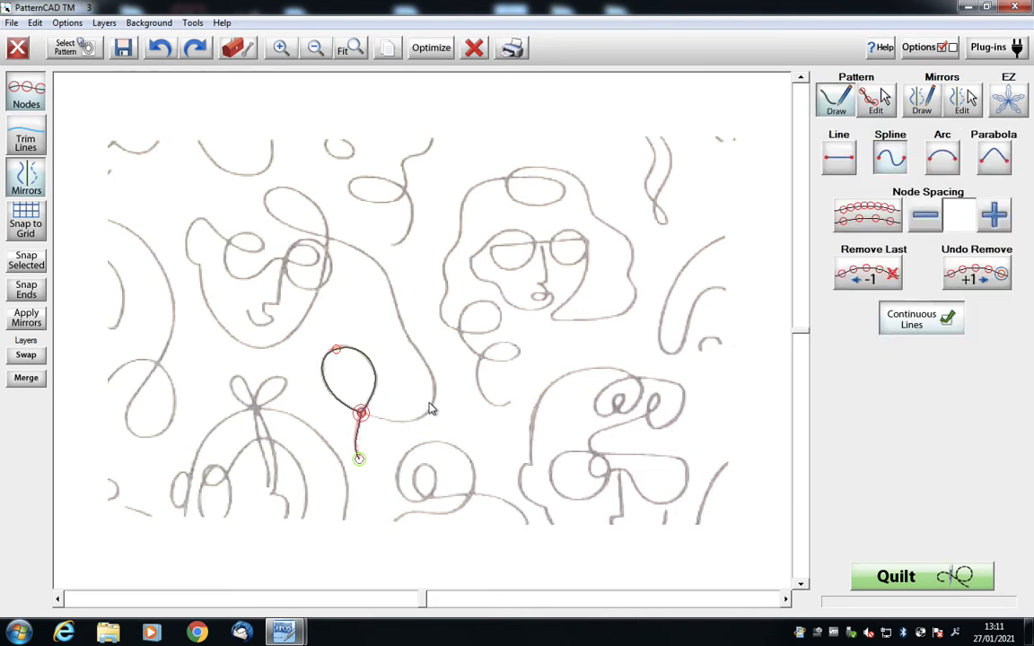
# Add a spline from the crossing to the lower right bend of the hair line and curve it along the sketch.
pyautogui.click(430, 411)
pyautogui.rightClick(422, 415)
pyautogui.moveTo(384, 415)
pyautogui.mouseDown()
pyautogui.moveTo(391, 426)
pyautogui.moveTo(408, 417)
pyautogui.mouseUp()
pyautogui.rightClick(406, 414)
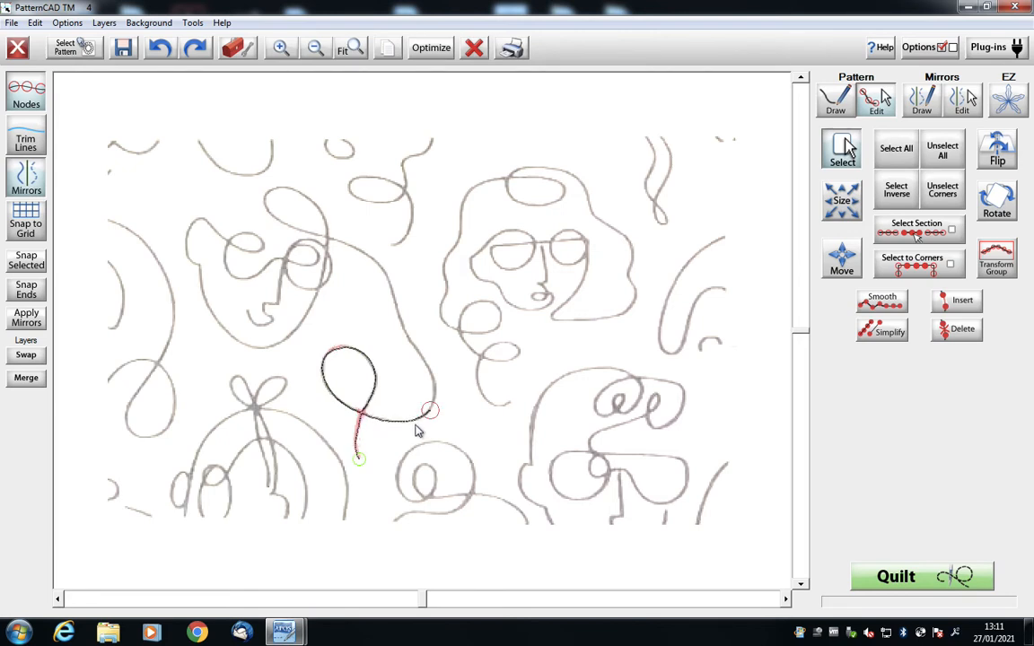
pyautogui.click(414, 430)
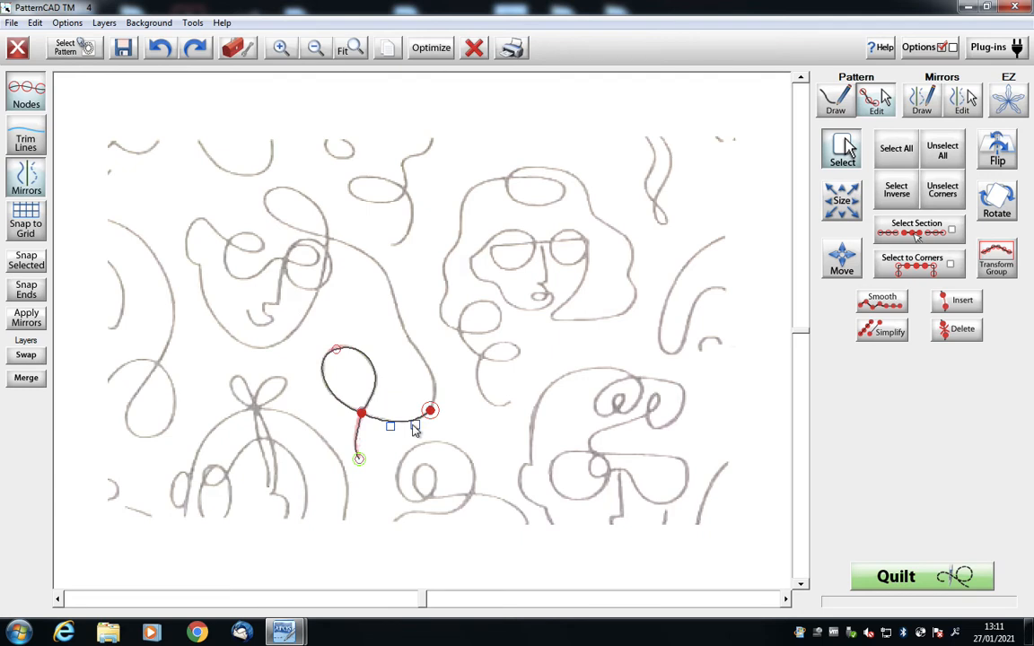
pyautogui.rightClick(415, 430)
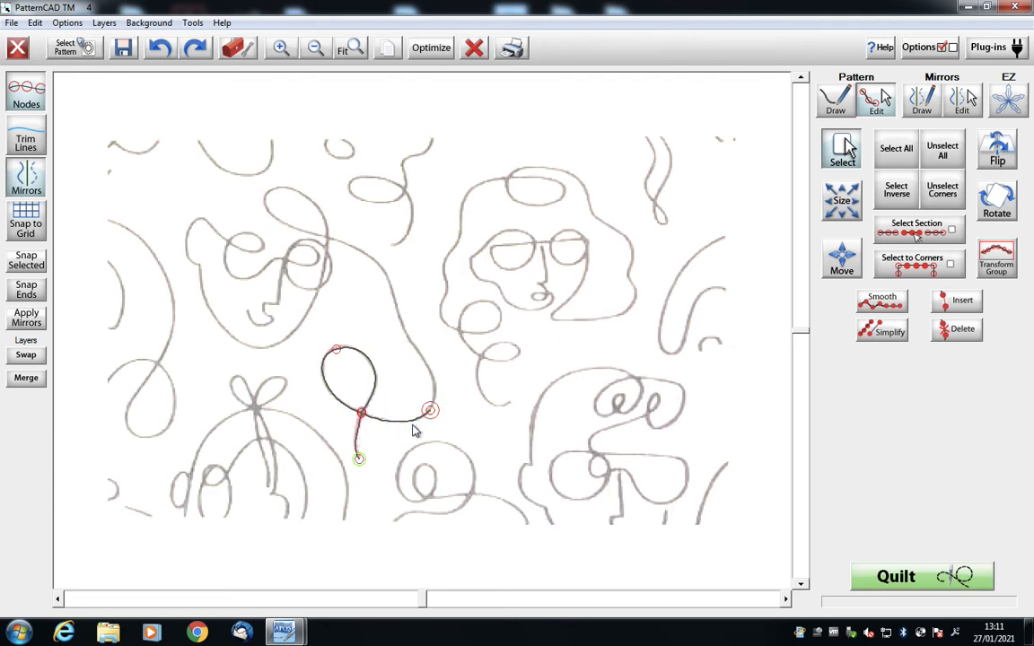
# Add a spline from the lower right bend up to the middle of the hair line and shape it to the sketch.
pyautogui.click(408, 336)
pyautogui.rightClick(440, 409)
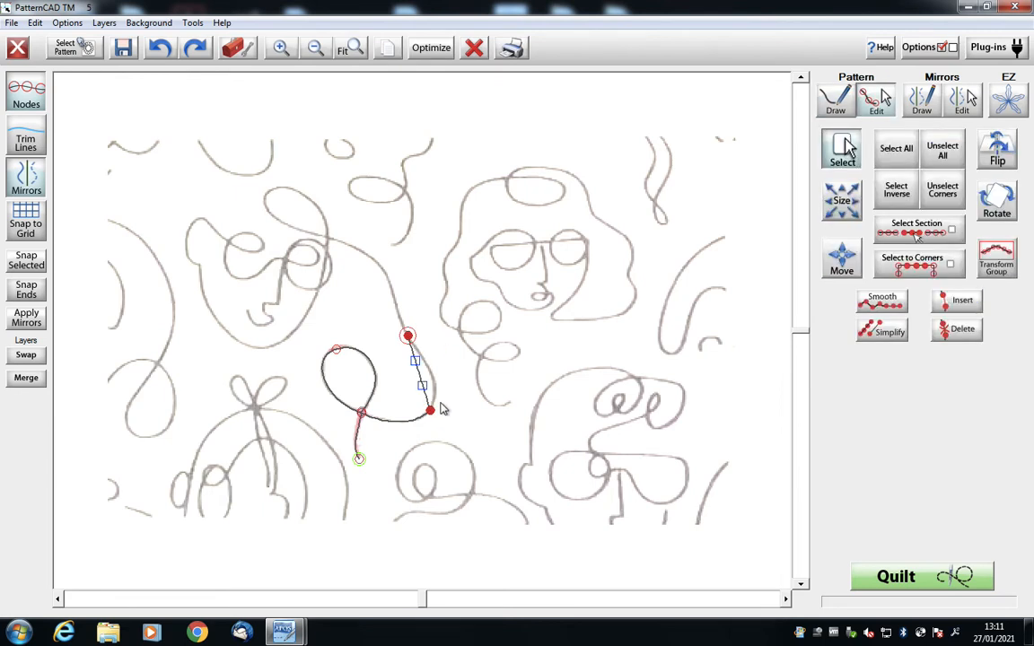
pyautogui.click(440, 392)
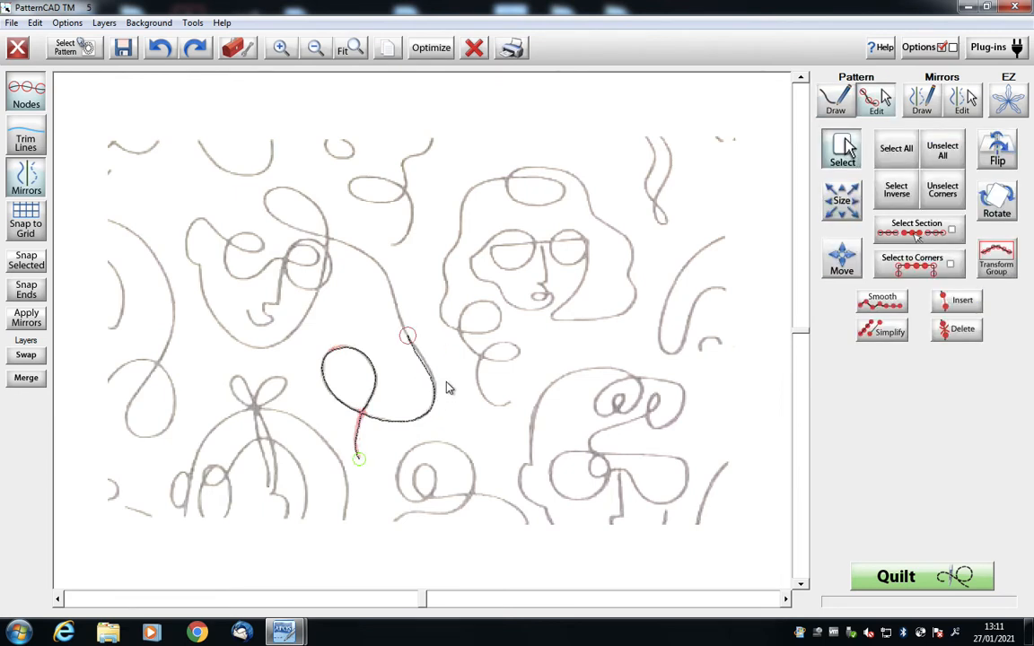
pyautogui.moveTo(446, 382); pyautogui.dragTo(422, 357)
pyautogui.click(457, 356)
pyautogui.rightClick(456, 356)
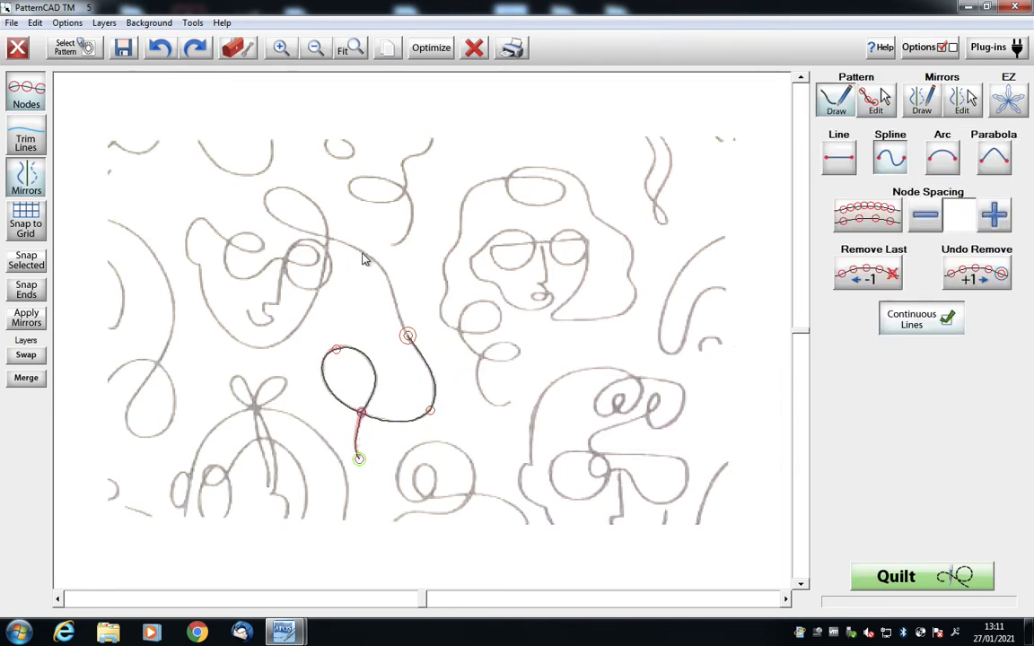
# Extend the spline up the hair line to just right of the left face's glasses, fitting its S-shaped curve to the sketch.
pyautogui.click(361, 252)
pyautogui.rightClick(421, 285)
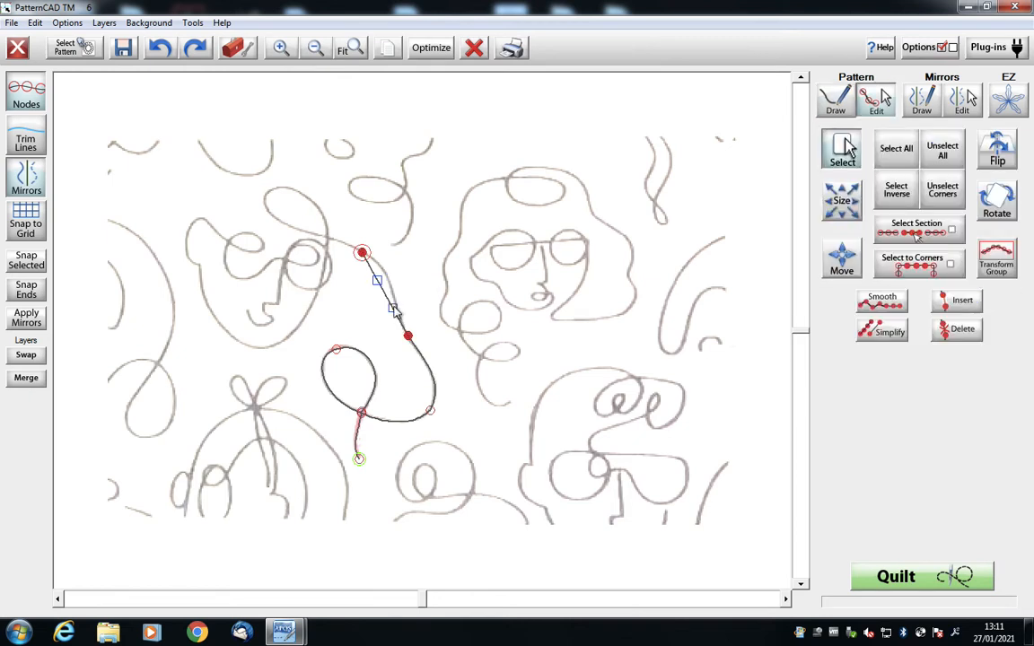
pyautogui.moveTo(393, 308); pyautogui.dragTo(399, 303)
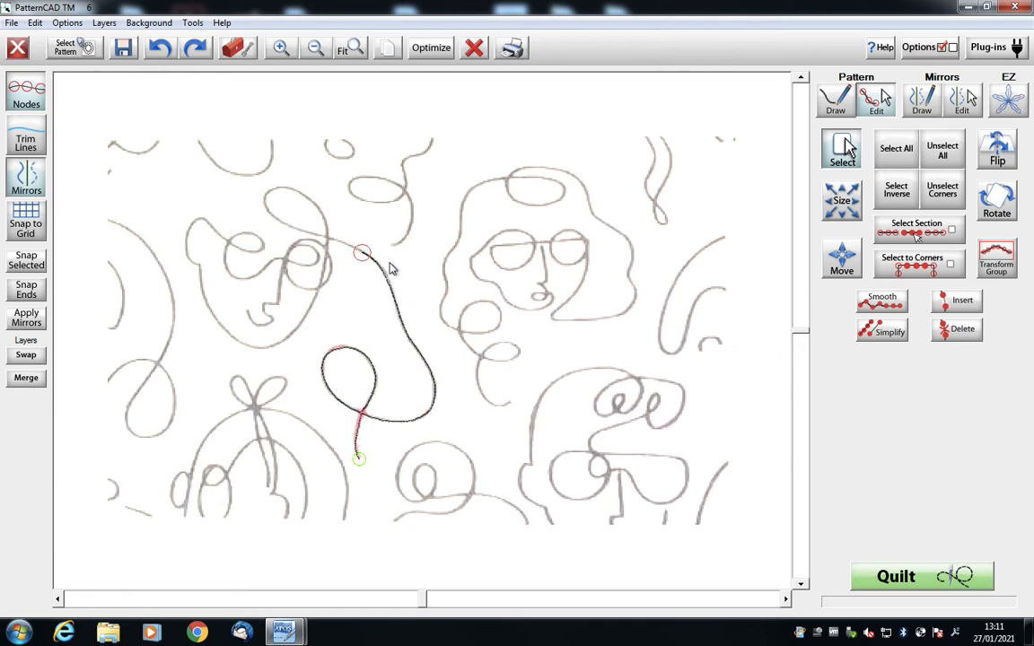
pyautogui.click(406, 336)
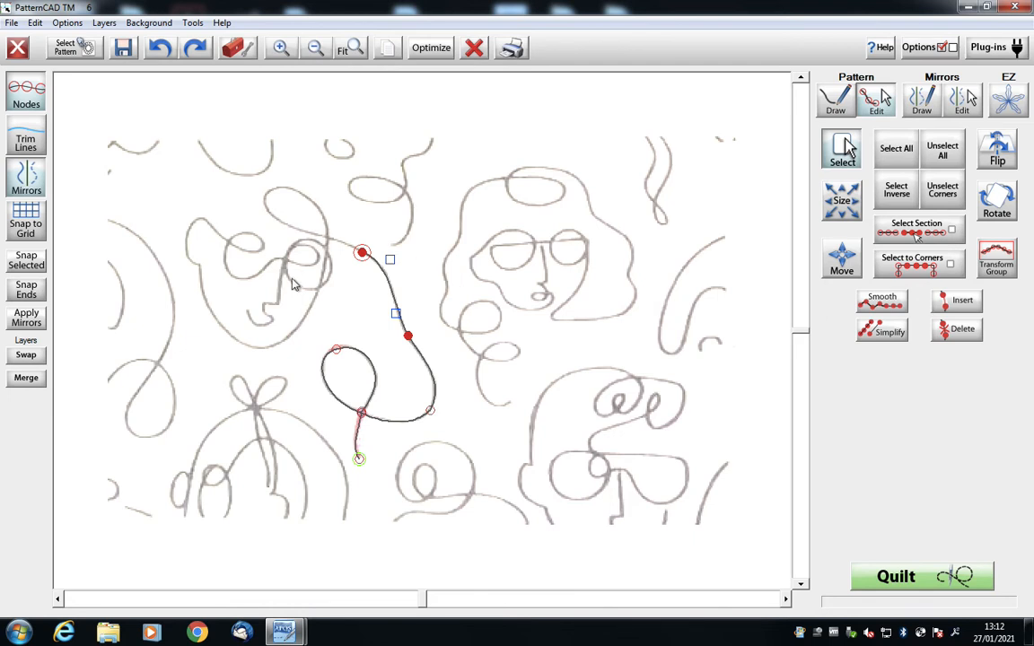
pyautogui.rightClick(277, 244)
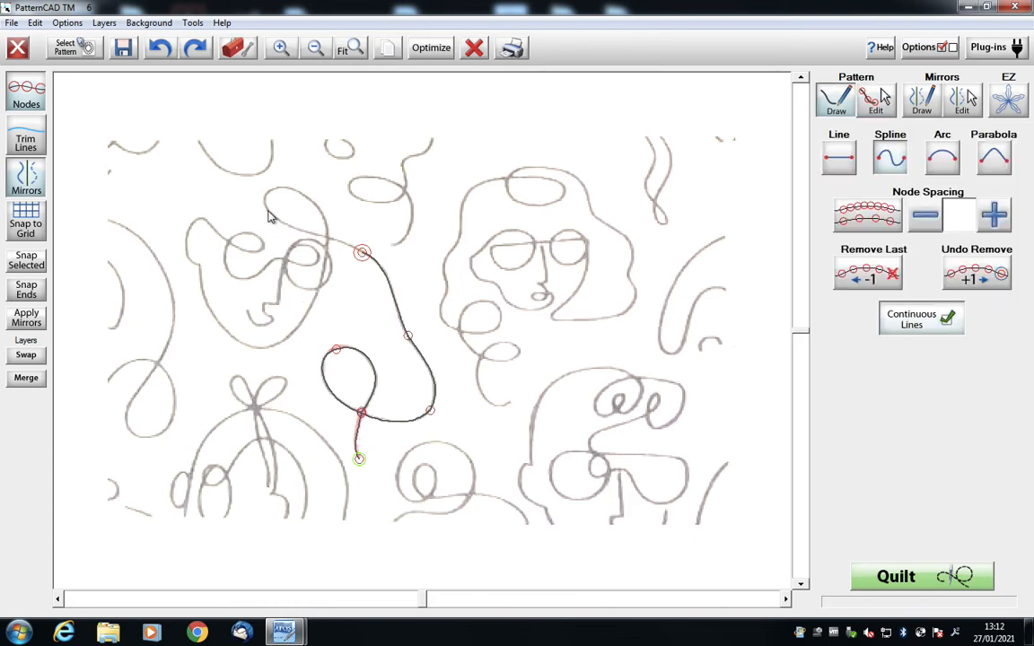
# Extend the spline across the forehead to the left end of the hair curl and fit it to the sketched line.
pyautogui.click(269, 210)
pyautogui.rightClick(316, 242)
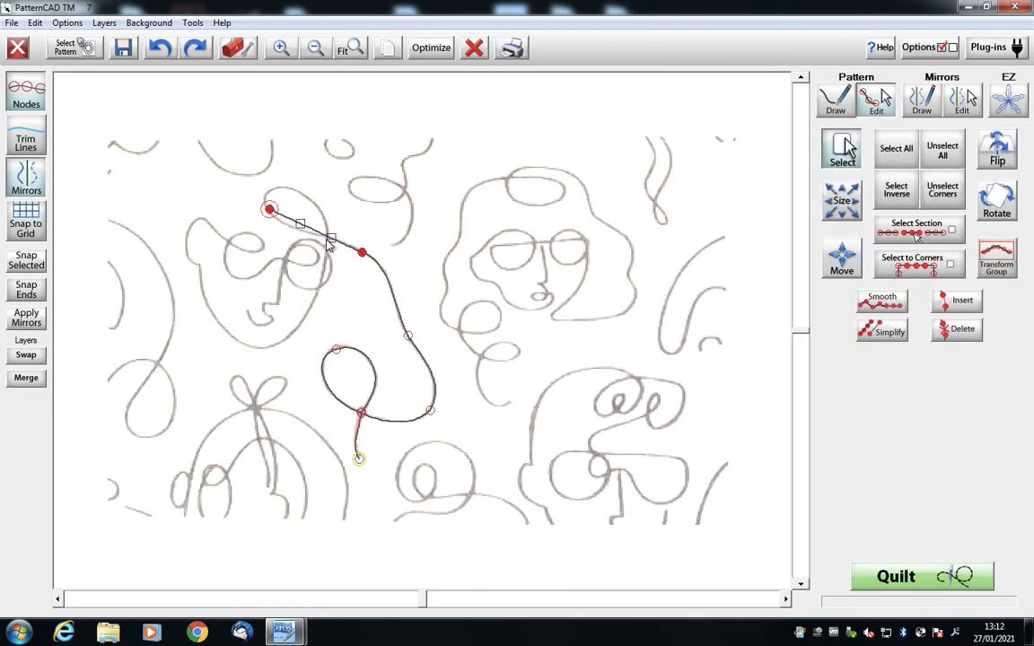
pyautogui.moveTo(331, 238)
pyautogui.mouseDown()
pyautogui.moveTo(273, 227)
pyautogui.moveTo(334, 236)
pyautogui.mouseUp()
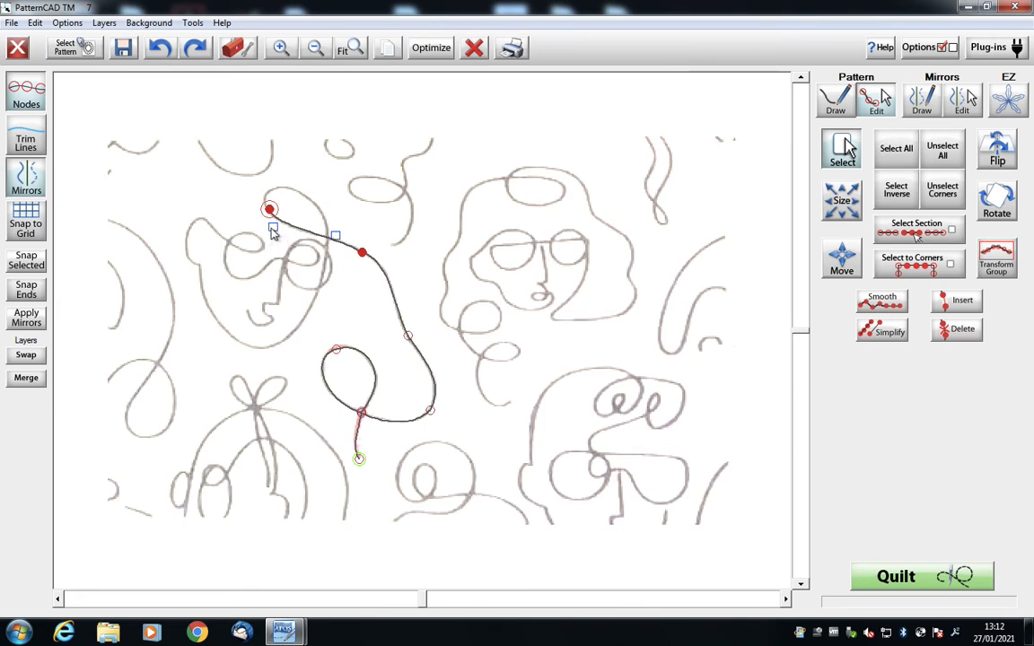
pyautogui.moveTo(272, 227); pyautogui.dragTo(275, 229)
pyautogui.rightClick(303, 205)
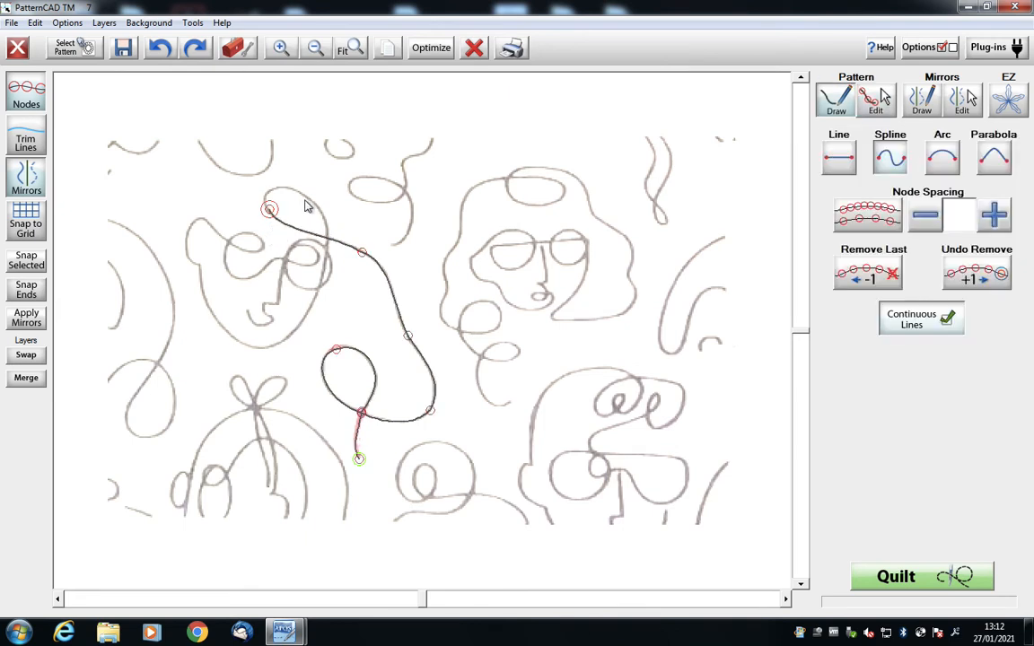
# Extend the spline over the top of the hair curl to its upper right side and curve it along the sketch.
pyautogui.rightClick(302, 205)
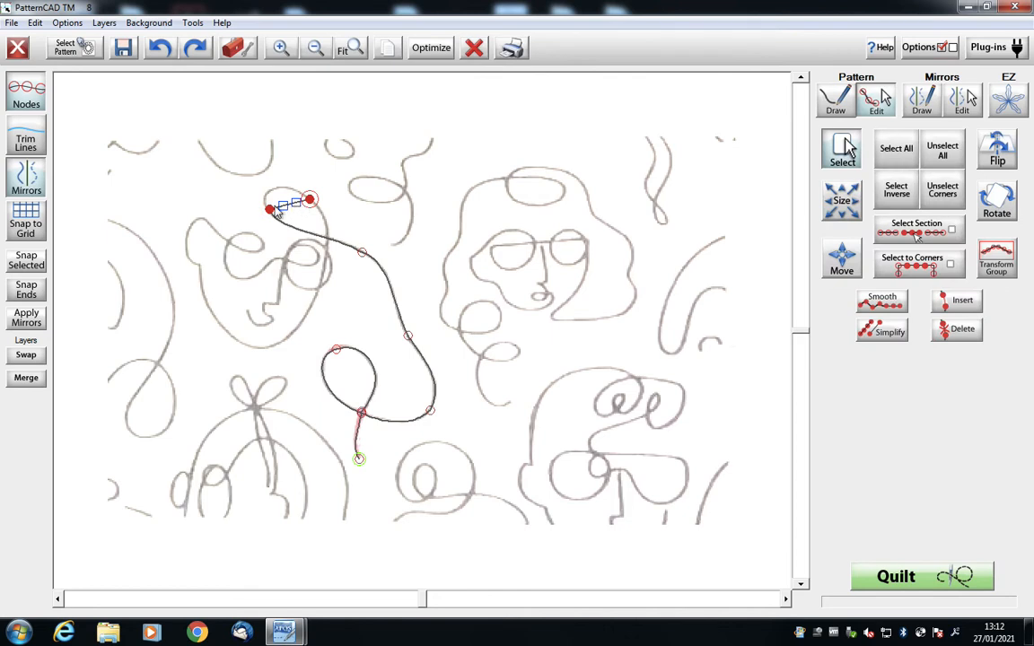
pyautogui.moveTo(283, 206); pyautogui.dragTo(253, 180)
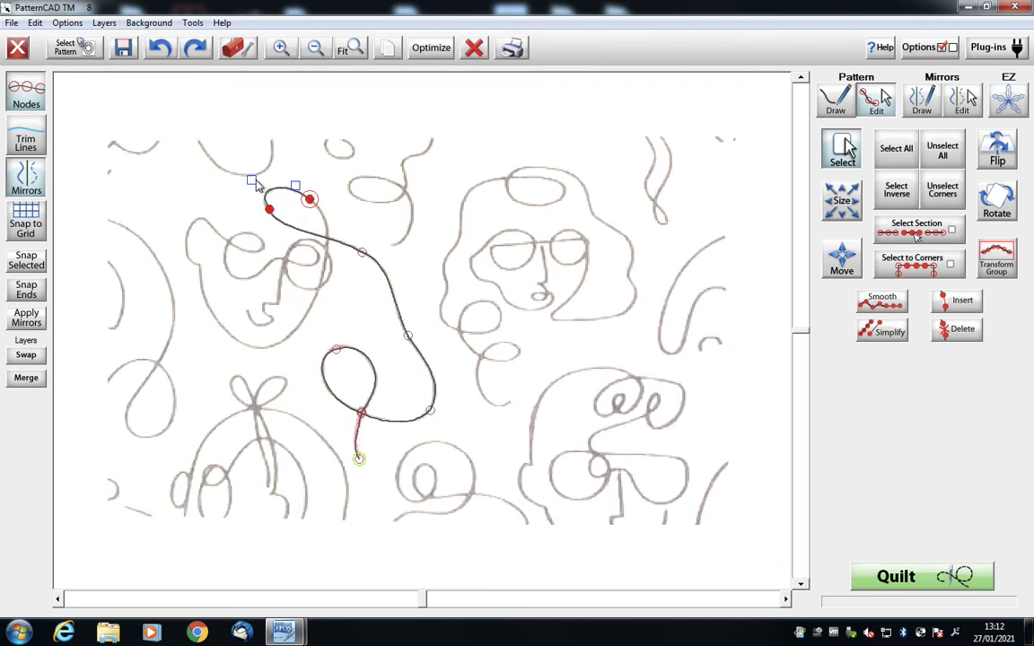
pyautogui.rightClick(257, 181)
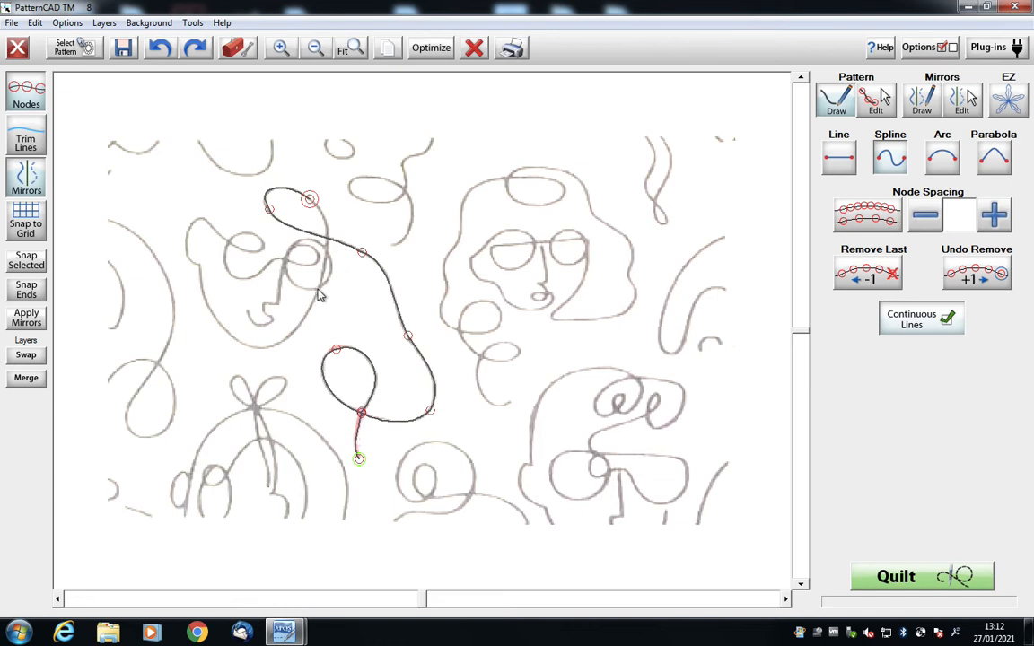
# Add a spline from the curl's upper right side down to where it crosses the forehead hair line, and shape it to the sketch.
pyautogui.click(328, 240)
pyautogui.rightClick(327, 237)
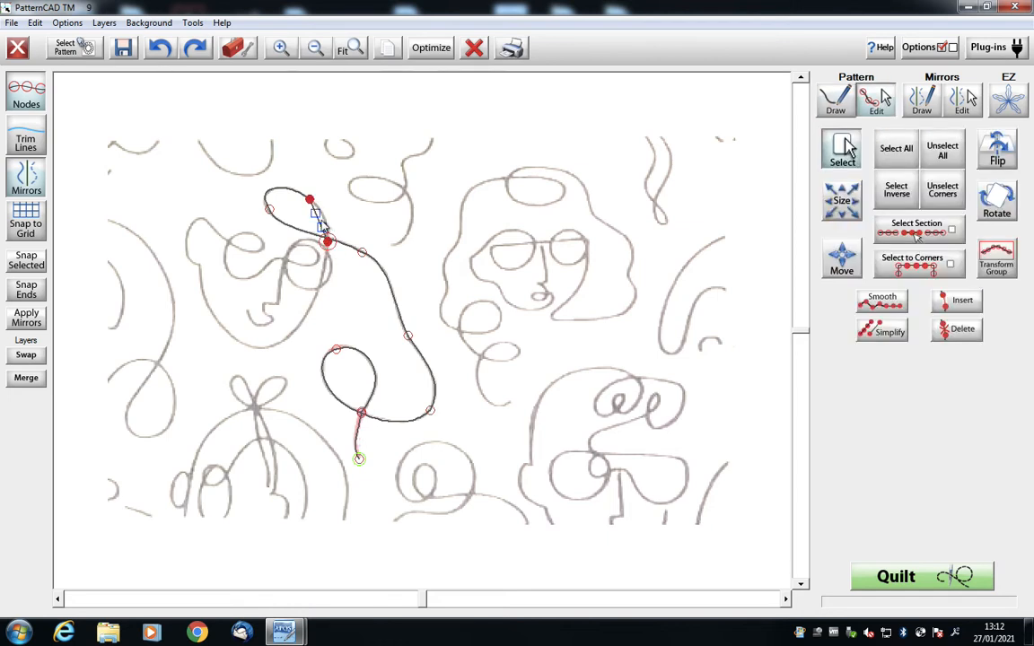
pyautogui.moveTo(321, 218); pyautogui.dragTo(328, 236)
pyautogui.rightClick(319, 289)
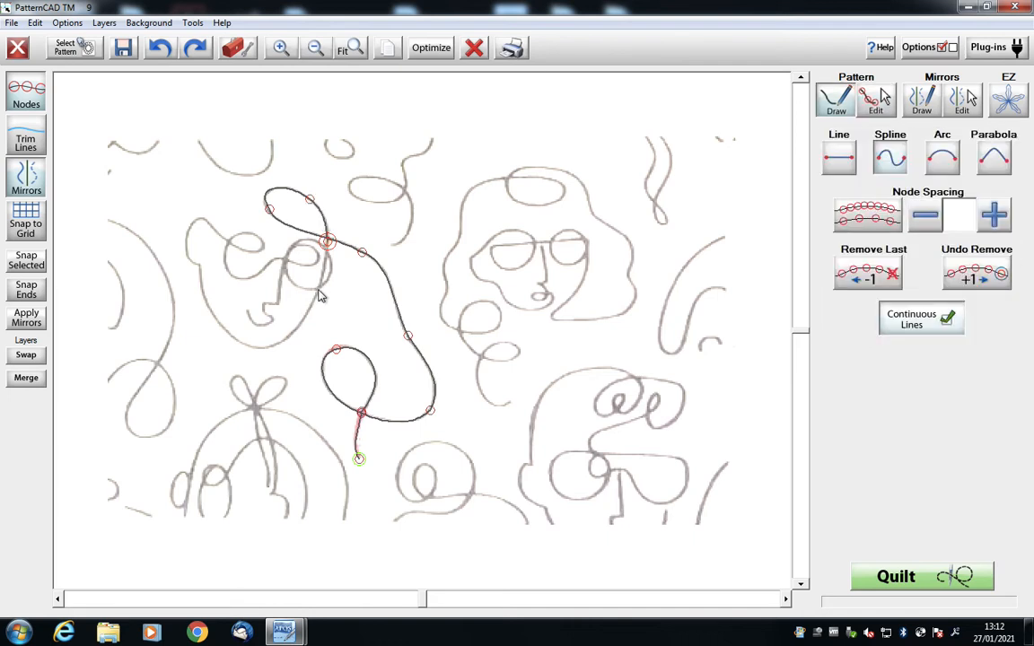
# Add a spline from the crossing around the outer right edge of the left face's glasses to the cheek, bulging it along the sketch.
pyautogui.click(317, 288)
pyautogui.rightClick(324, 273)
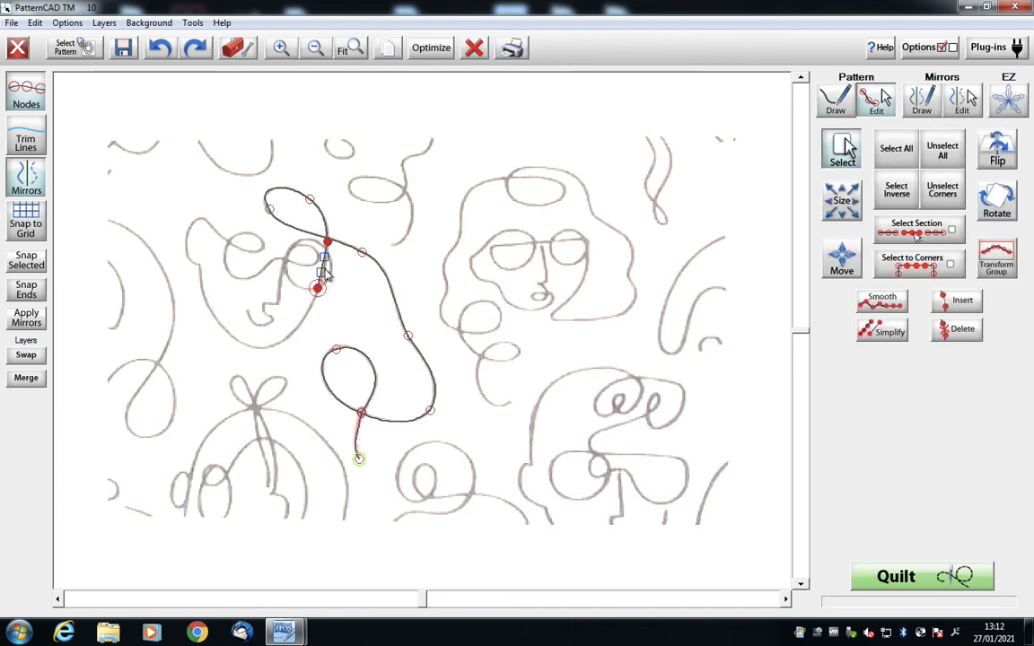
pyautogui.moveTo(324, 268); pyautogui.dragTo(320, 271)
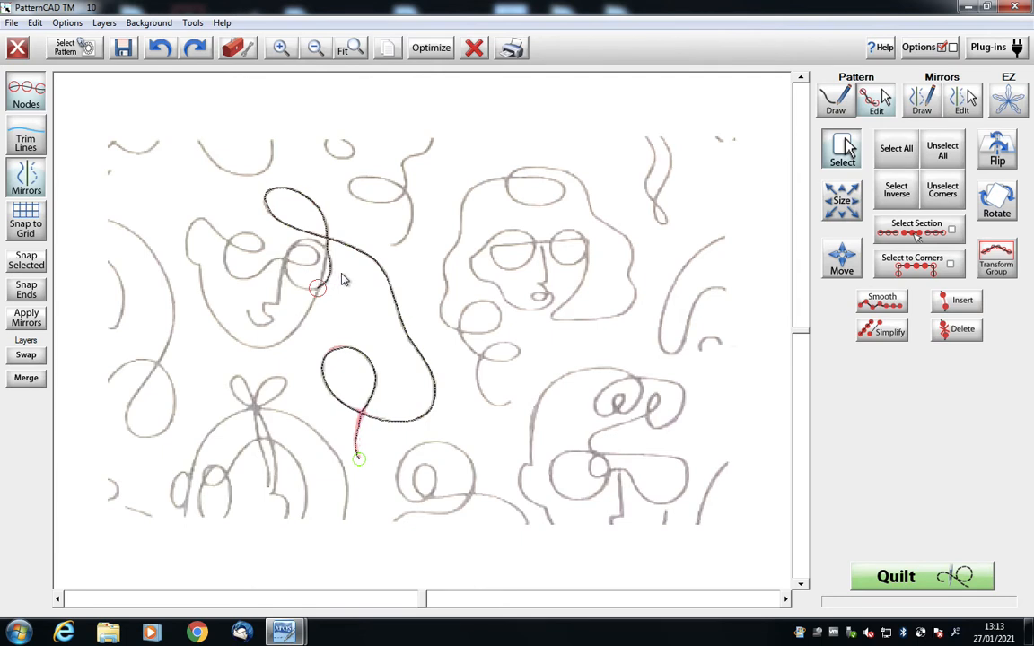
pyautogui.moveTo(341, 274); pyautogui.dragTo(342, 274)
pyautogui.rightClick(331, 298)
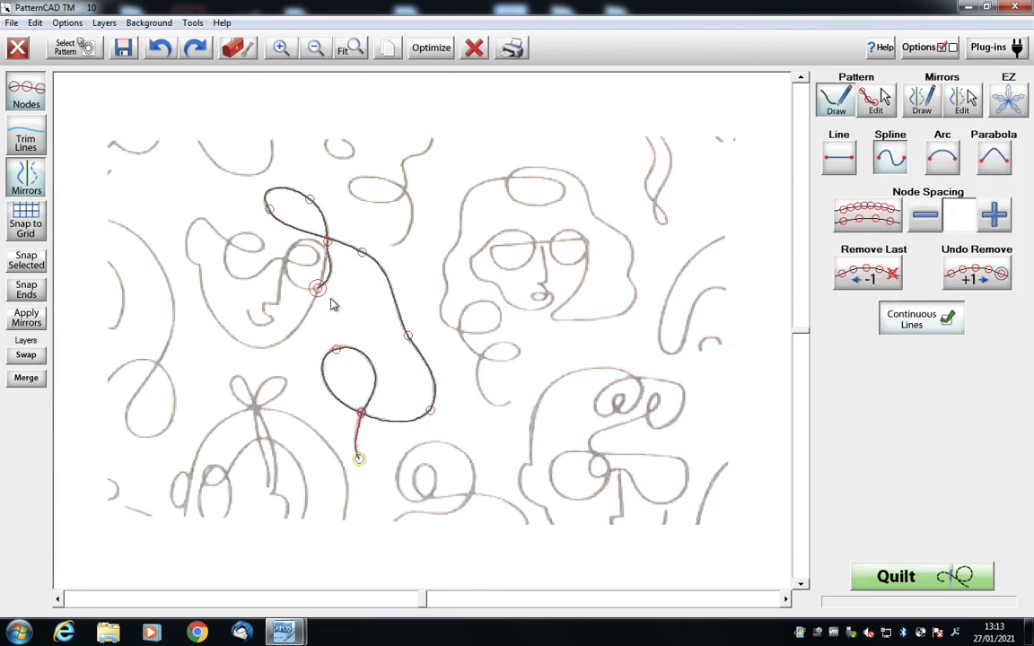
# Extend the spline from the cheek down to the chin of the left face and fit it to the sketched jaw.
pyautogui.click(262, 348)
pyautogui.rightClick(338, 324)
pyautogui.moveTo(298, 310); pyautogui.dragTo(281, 347)
pyautogui.click(282, 328)
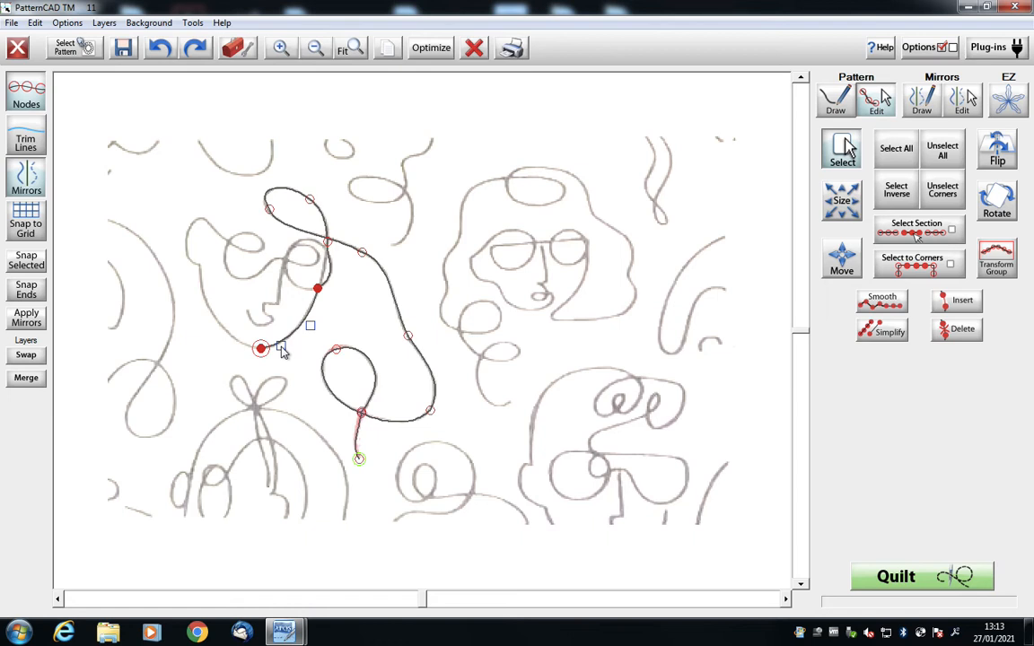
pyautogui.rightClick(282, 351)
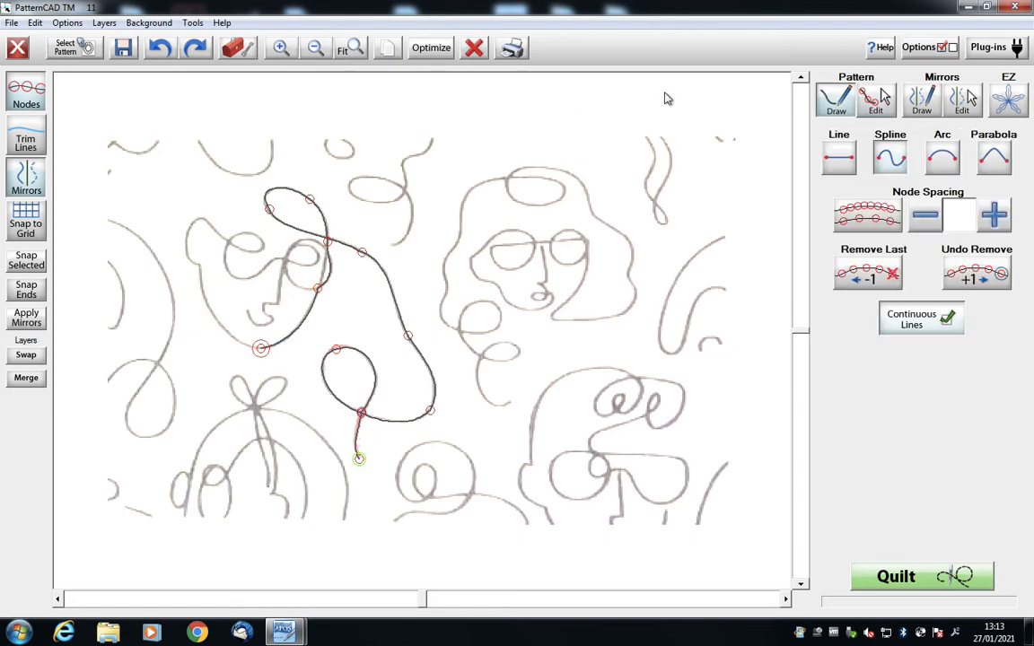
# Select the overlapping nodes at the crossing below the neck loop and snap them together.
pyautogui.click(876, 101)
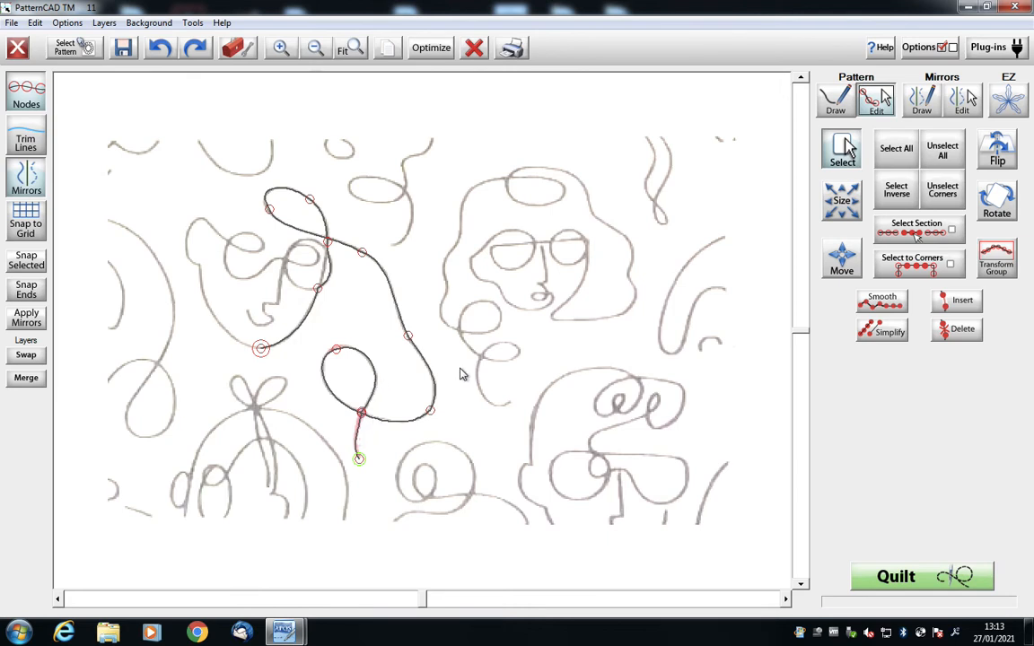
pyautogui.moveTo(348, 399); pyautogui.dragTo(381, 434)
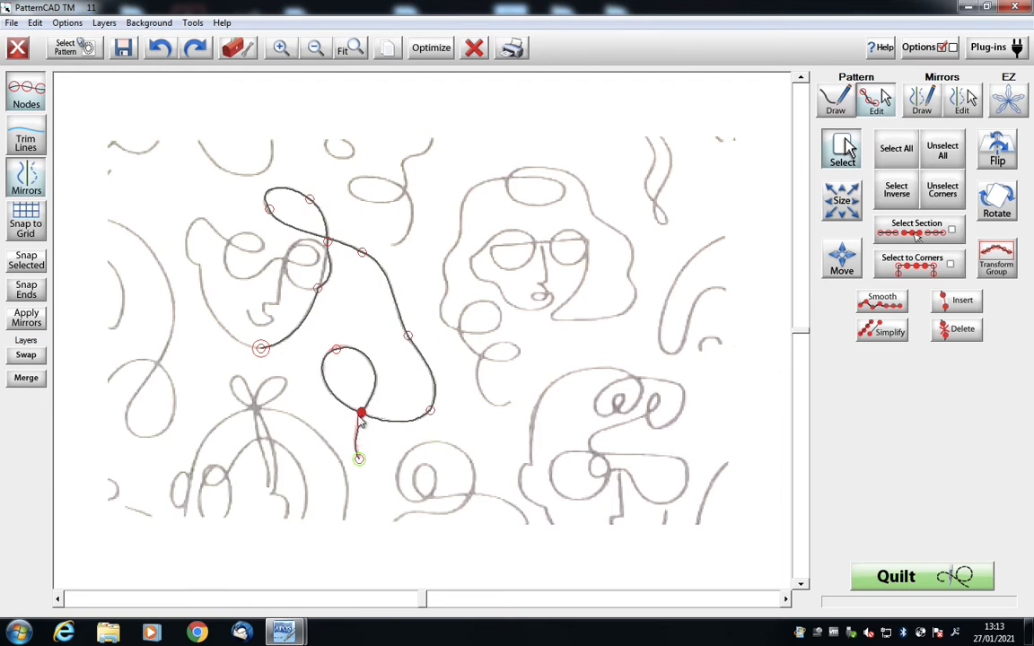
pyautogui.click(35, 260)
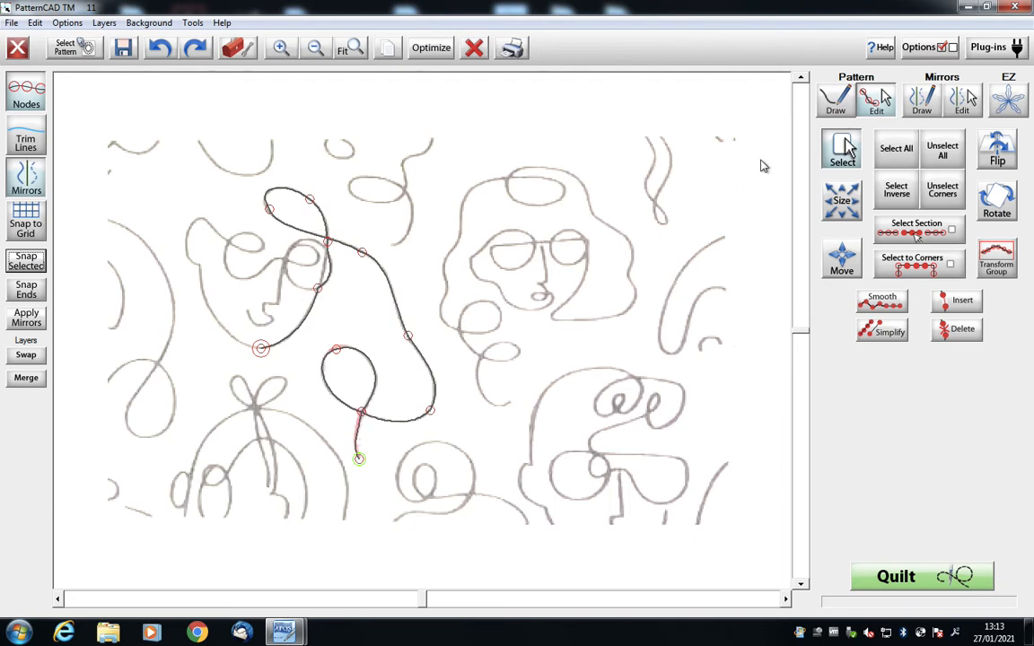
# Extend the spline from the chin up the left side of the face to below the ear and curve it along the jaw.
pyautogui.click(834, 101)
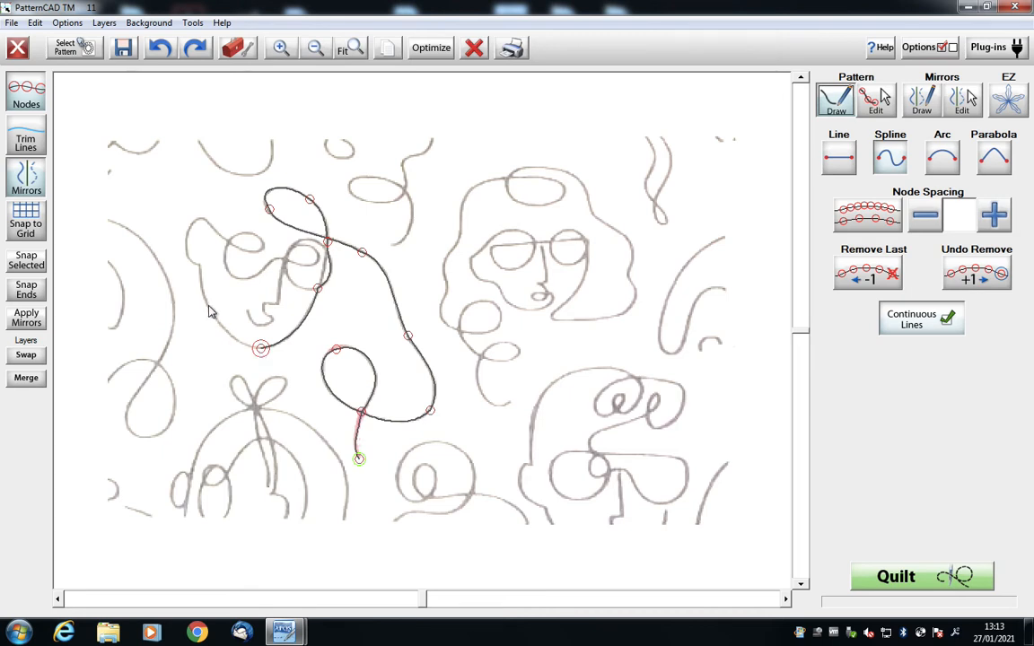
pyautogui.click(198, 266)
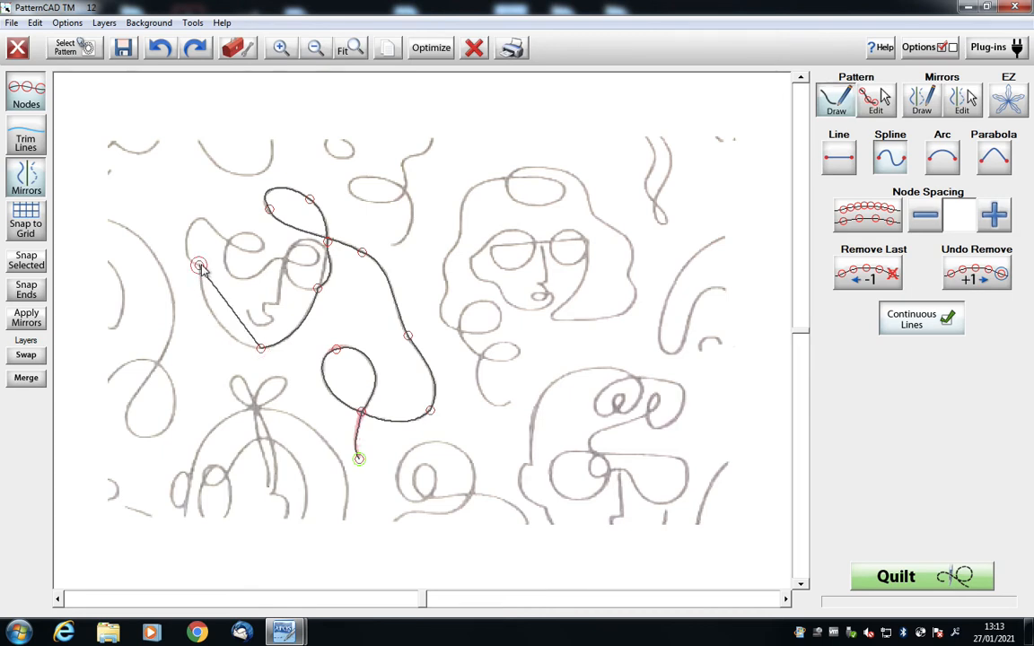
pyautogui.rightClick(247, 336)
pyautogui.moveTo(240, 322); pyautogui.dragTo(223, 345)
pyautogui.moveTo(220, 295); pyautogui.dragTo(202, 311)
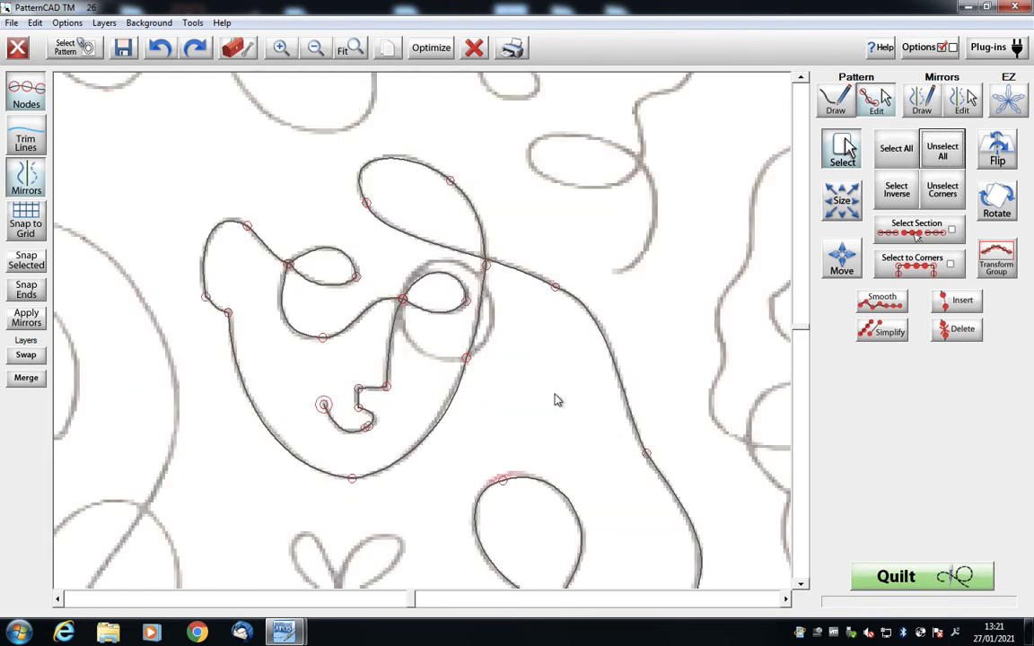
# Select the nose and mouth nodes together with the glasses bridge node and change their line type to Line.
pyautogui.press('alt')
pyautogui.moveTo(381, 288); pyautogui.dragTo(416, 318)
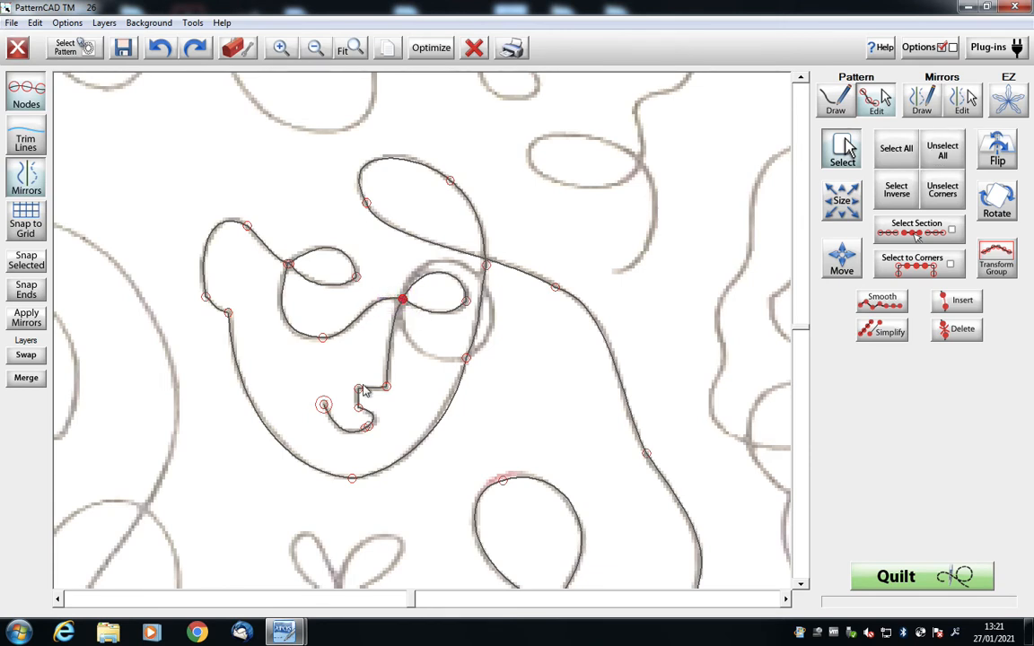
pyautogui.moveTo(292, 353); pyautogui.dragTo(422, 440)
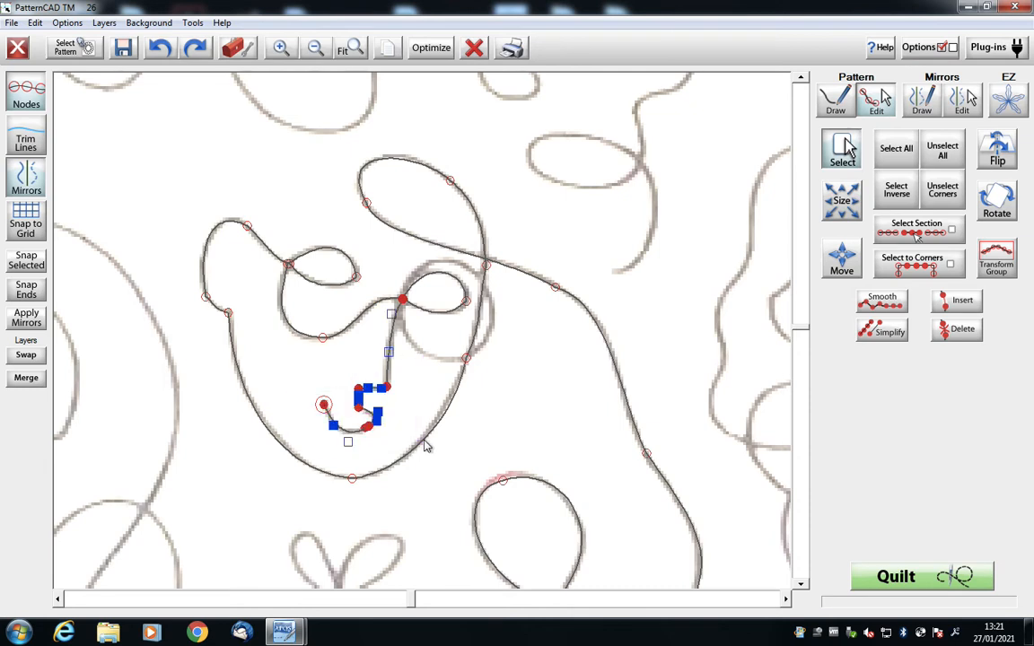
pyautogui.rightClick(367, 409)
pyautogui.moveTo(469, 327)
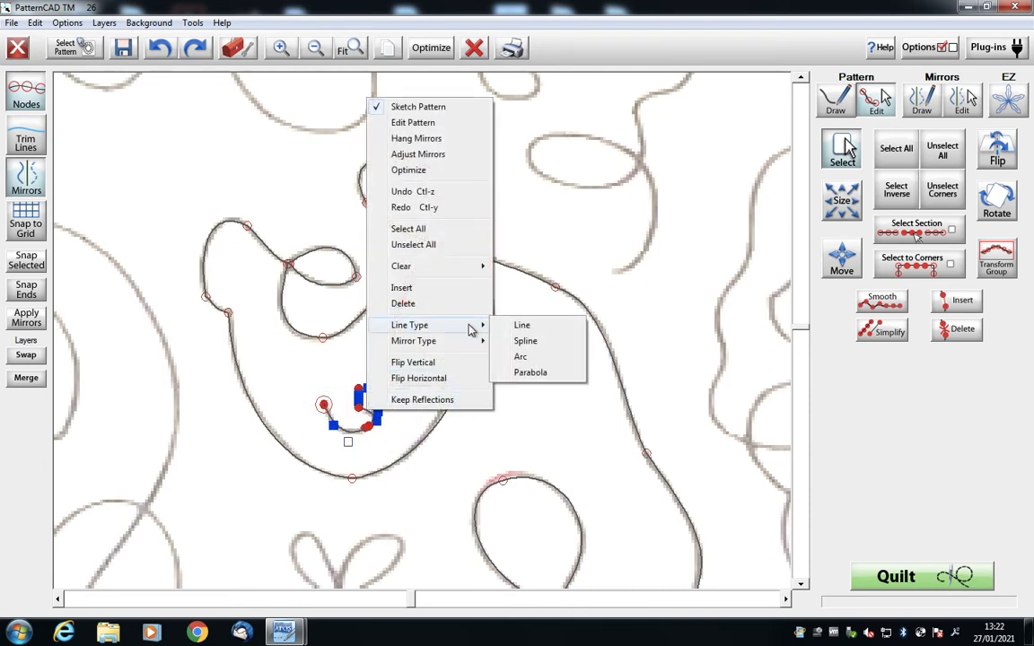
pyautogui.click(523, 325)
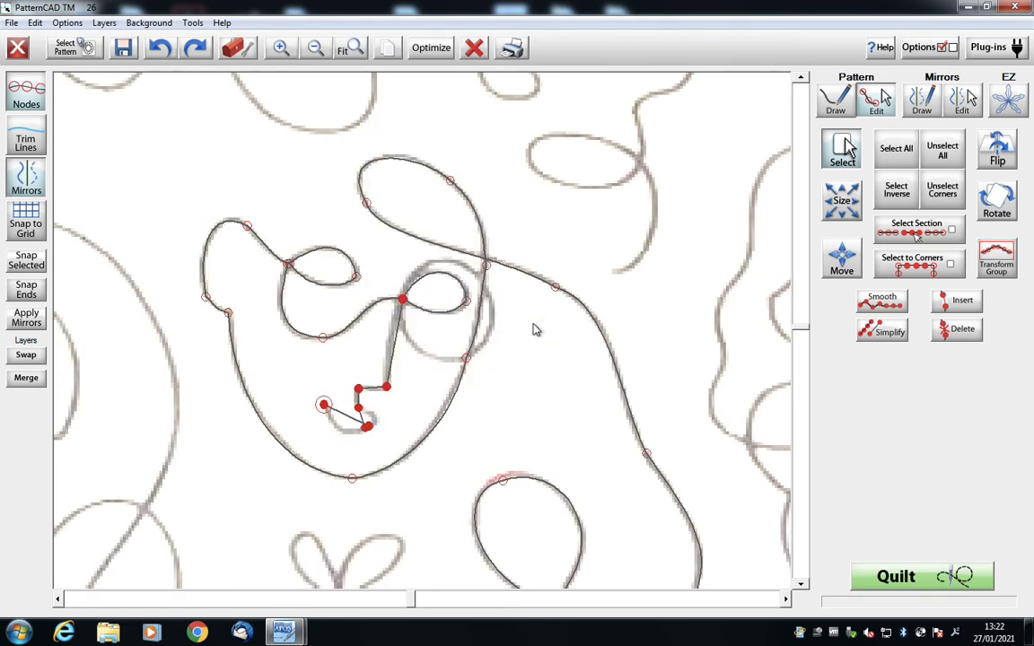
# Move the stray mouth node onto its neighbour at the lower lip and snap the two nodes together.
pyautogui.click(280, 49)
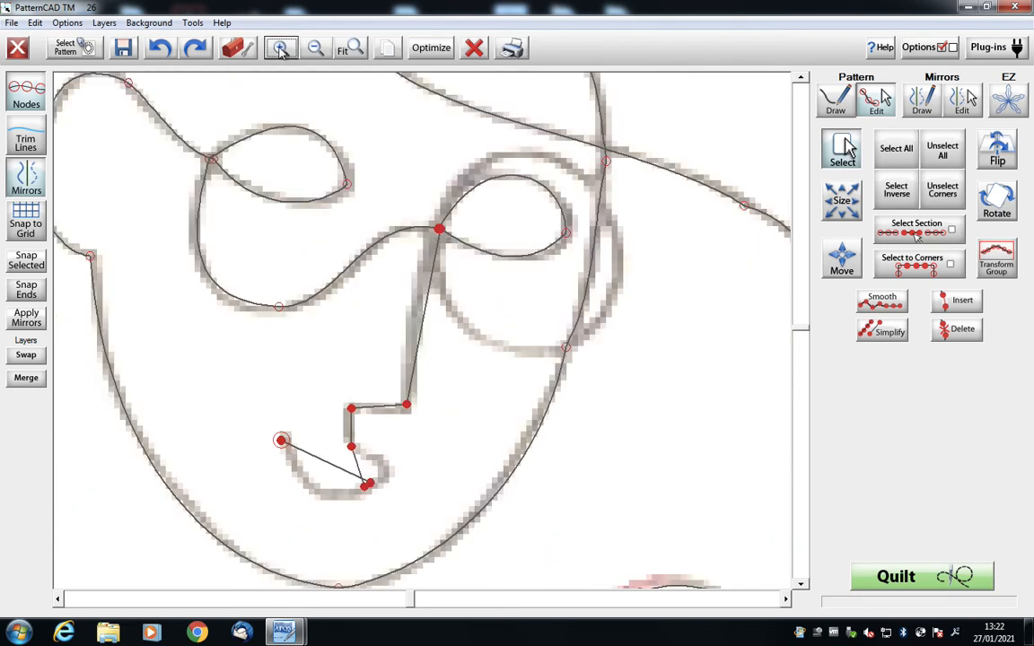
pyautogui.click(280, 48)
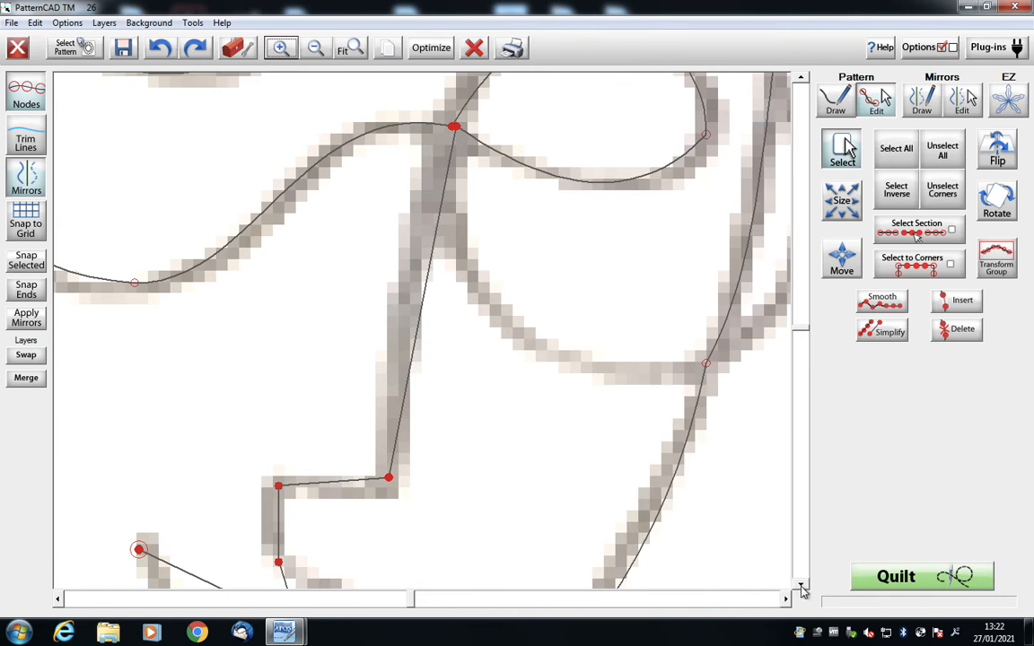
pyautogui.scroll(-2, 736, 539)
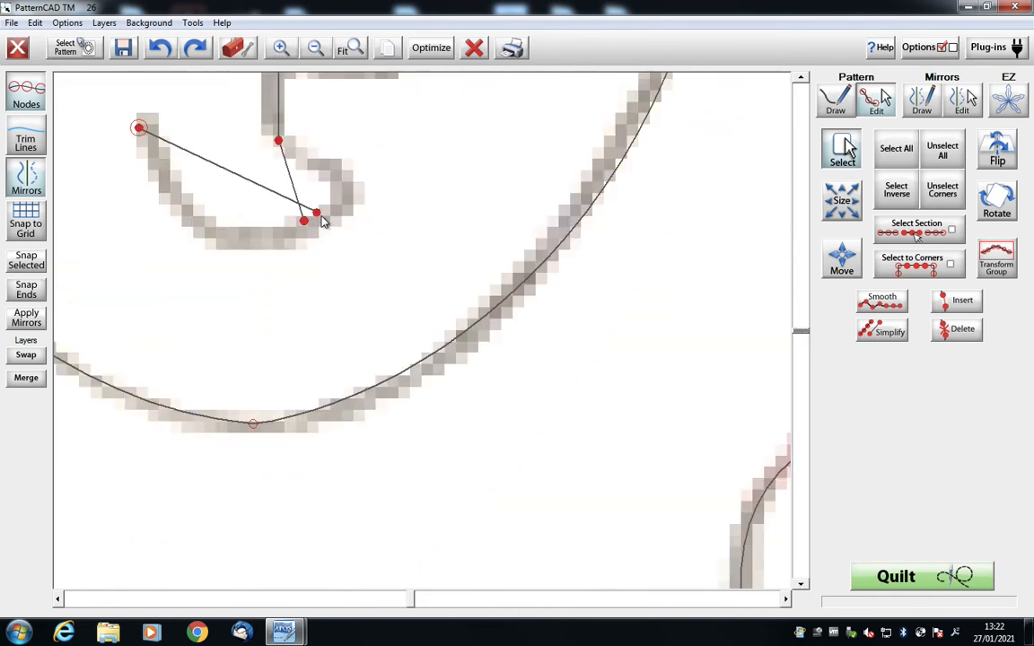
pyautogui.scroll(1, 723, 74)
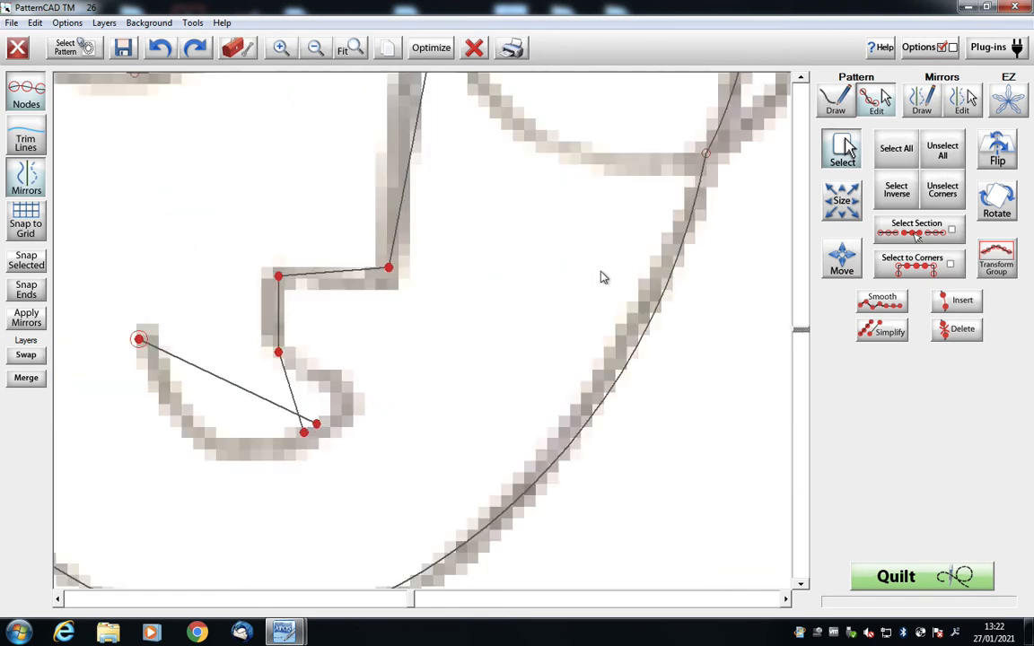
pyautogui.click(930, 155)
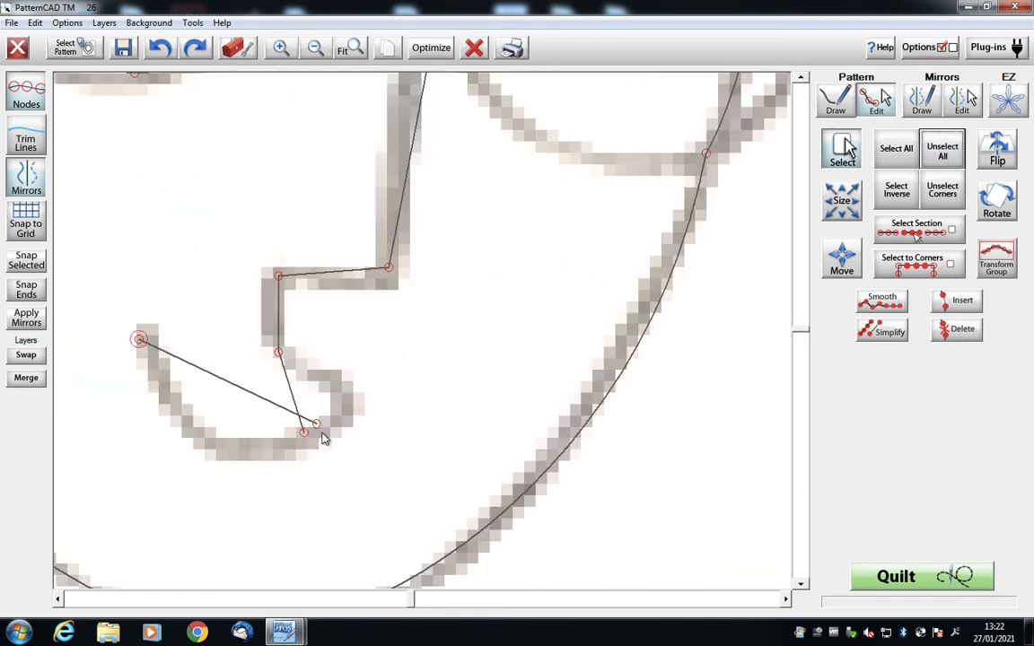
pyautogui.moveTo(317, 424); pyautogui.dragTo(303, 437)
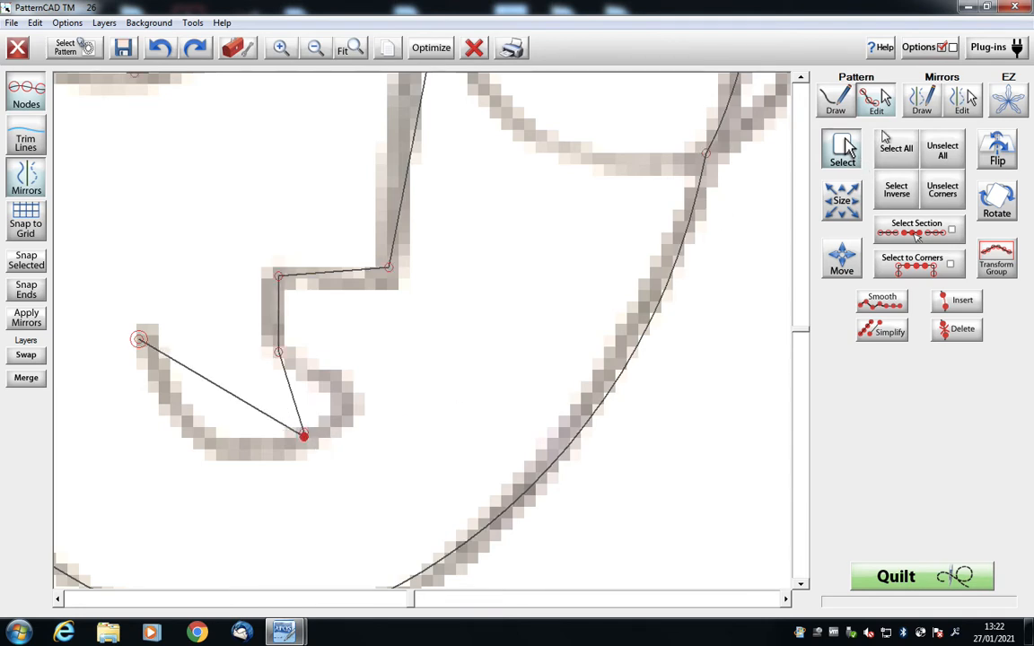
pyautogui.click(941, 150)
pyautogui.moveTo(320, 454); pyautogui.dragTo(300, 433)
pyautogui.click(39, 263)
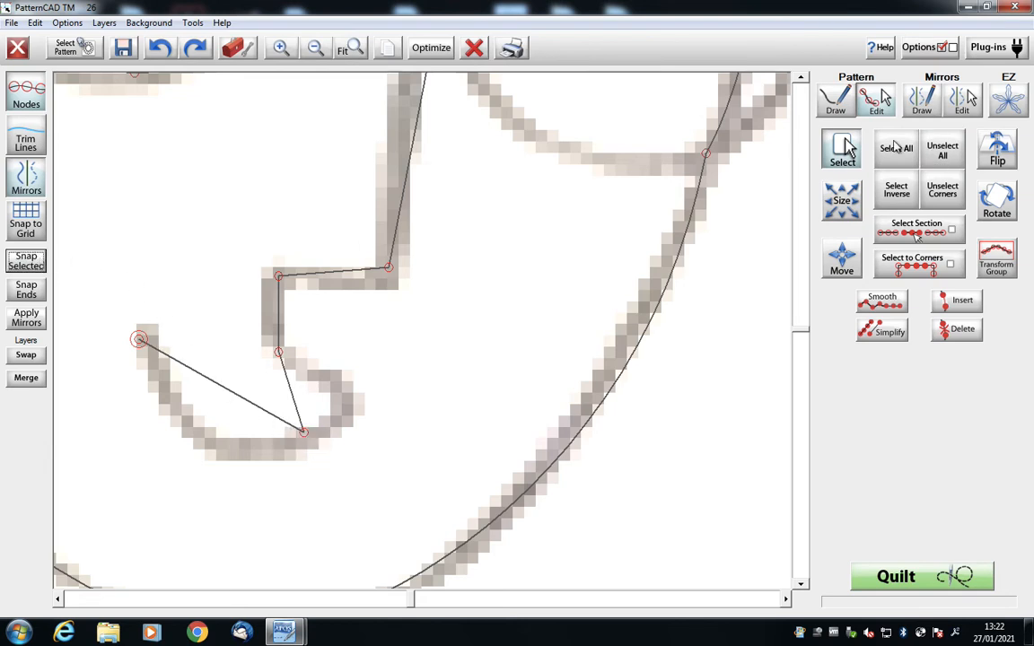
# Retrace from the mouth's end through the lower lip and upper lip nodes and along the nose base to the nose corner.
pyautogui.click(835, 98)
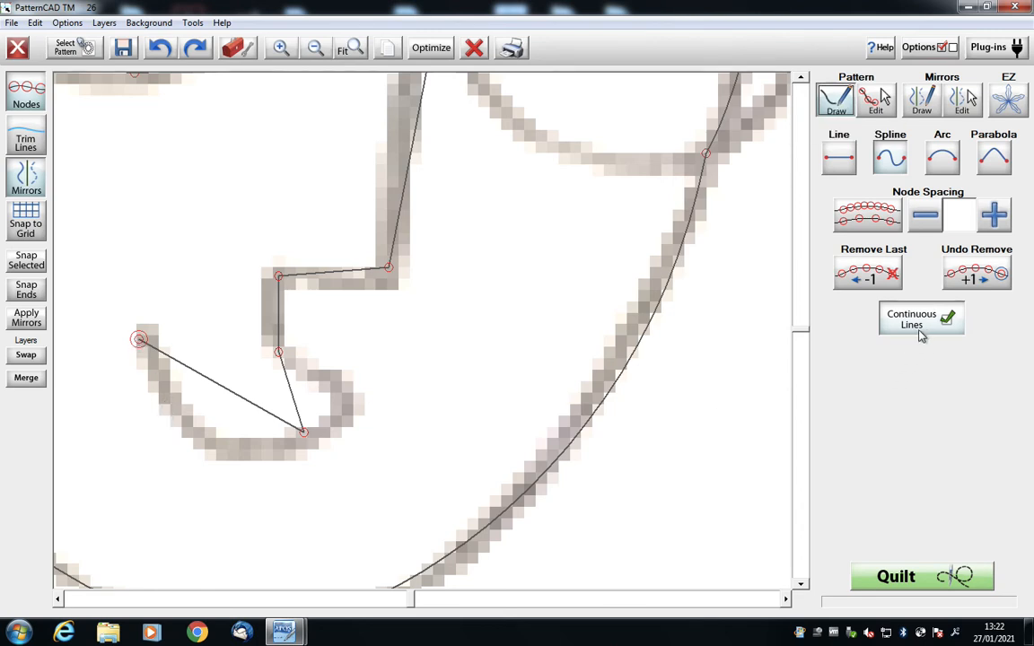
pyautogui.click(305, 436)
pyautogui.click(279, 350)
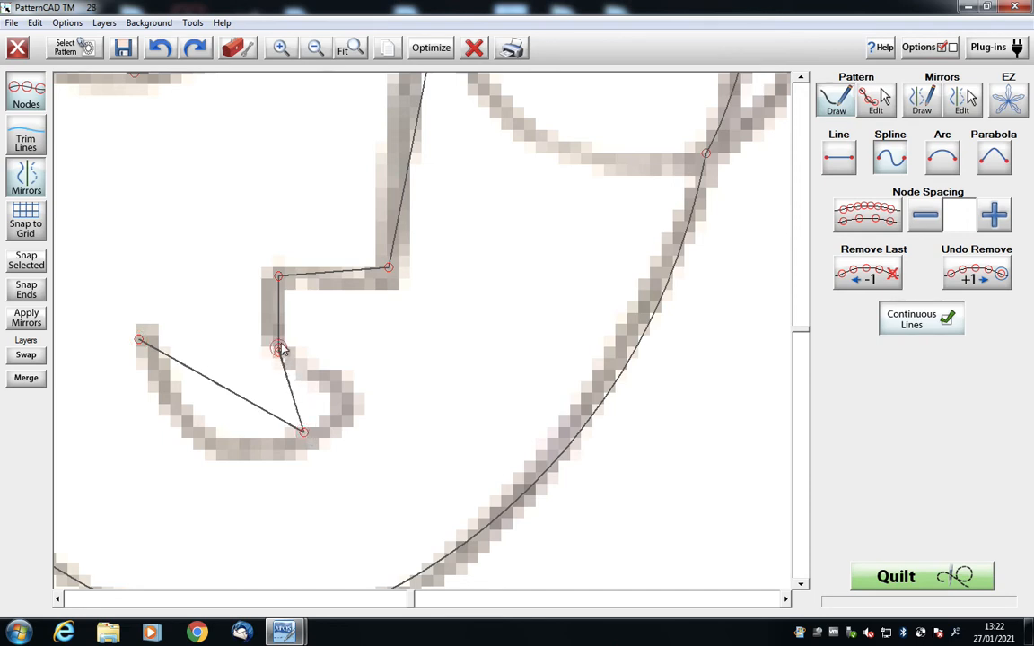
pyautogui.click(160, 47)
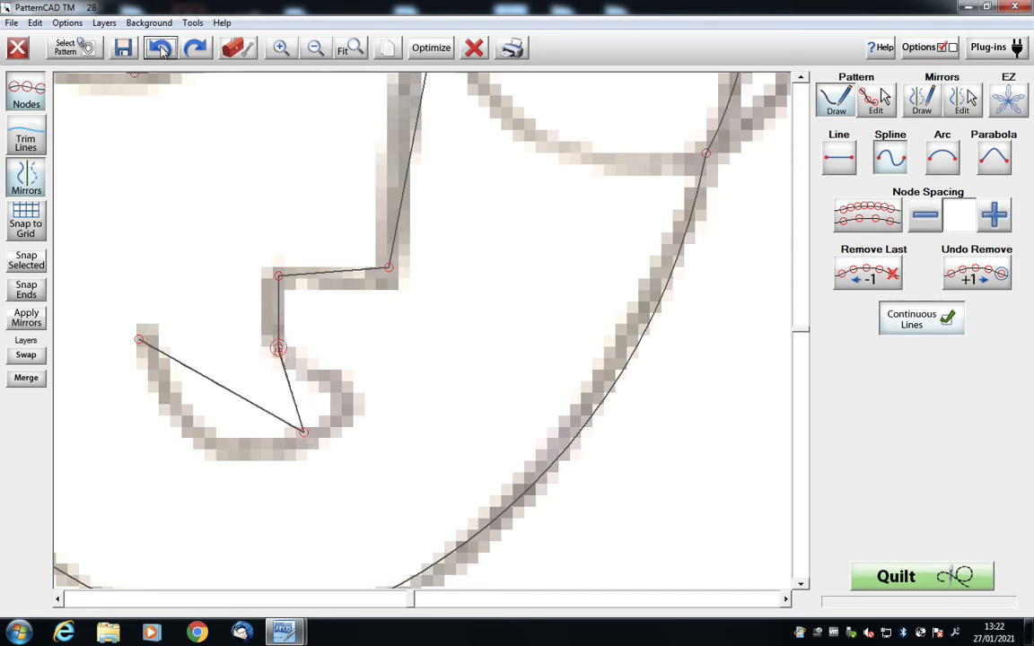
pyautogui.click(280, 354)
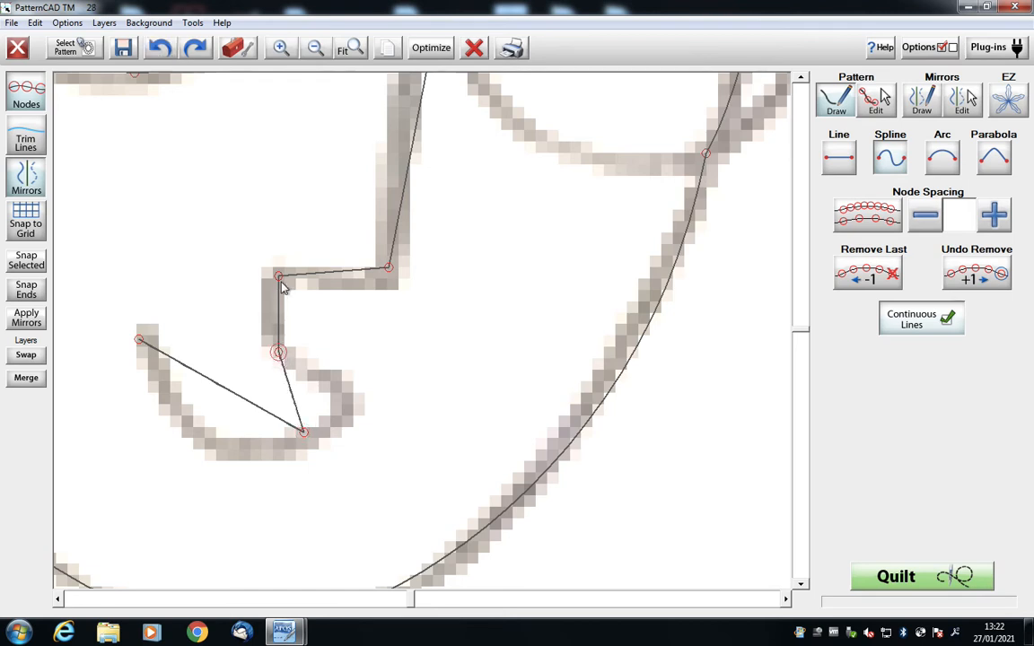
pyautogui.click(279, 277)
pyautogui.click(390, 269)
# Extend the retraced line up the nose to the glasses bridge and on to the upper edge of the right lens frame.
pyautogui.click(803, 79)
pyautogui.click(803, 79)
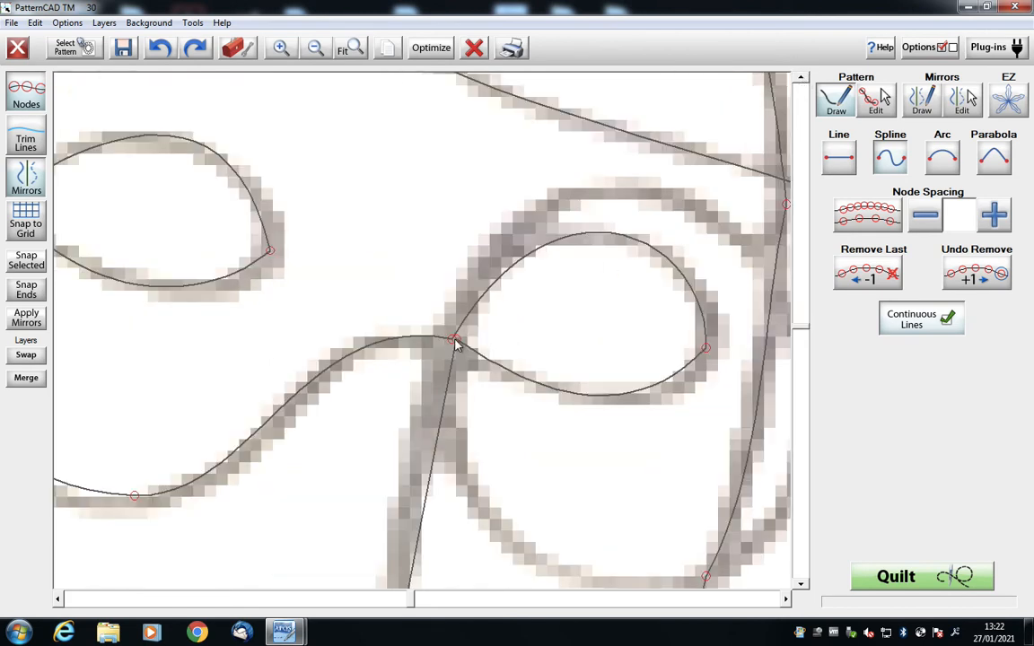
pyautogui.click(557, 196)
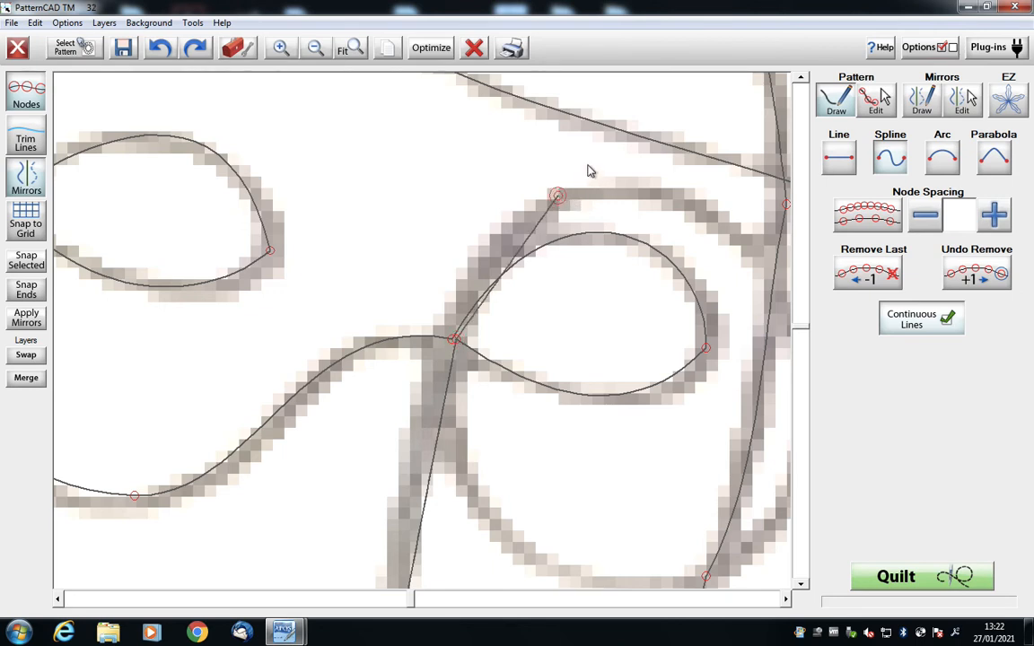
# Snap together the overlapping nodes at the mouth's end and at the lower lip.
pyautogui.click(801, 584)
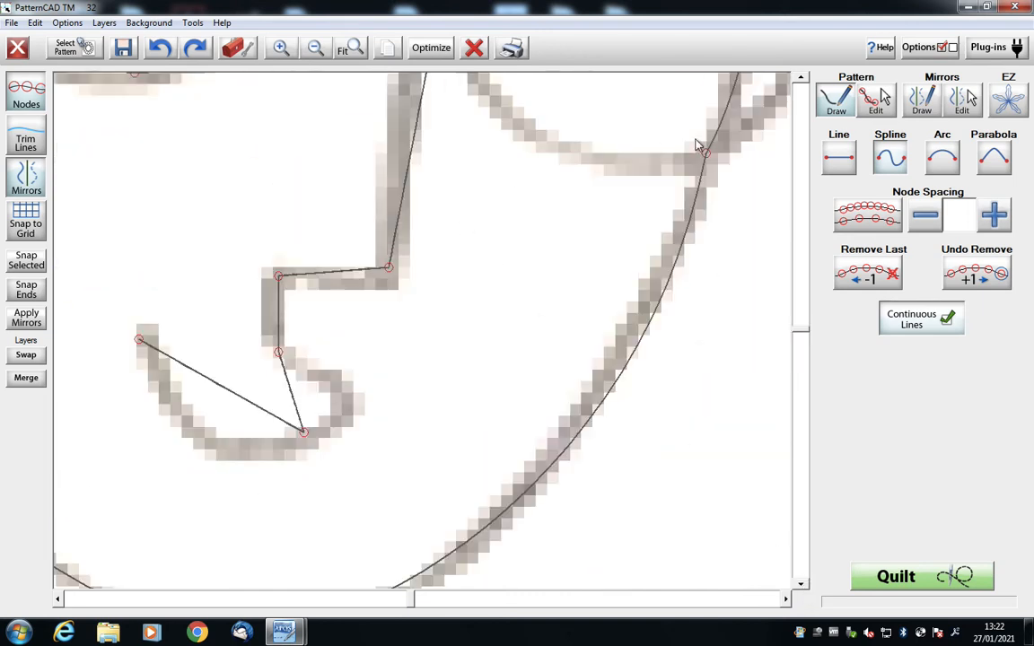
pyautogui.click(876, 101)
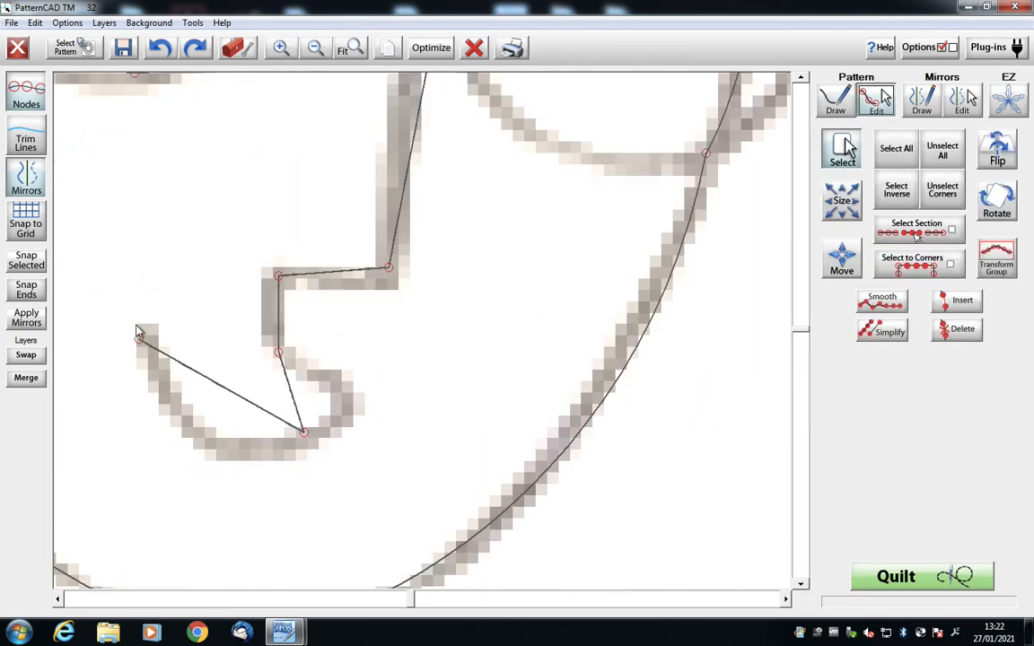
pyautogui.moveTo(130, 327); pyautogui.dragTo(143, 339)
pyautogui.click(35, 264)
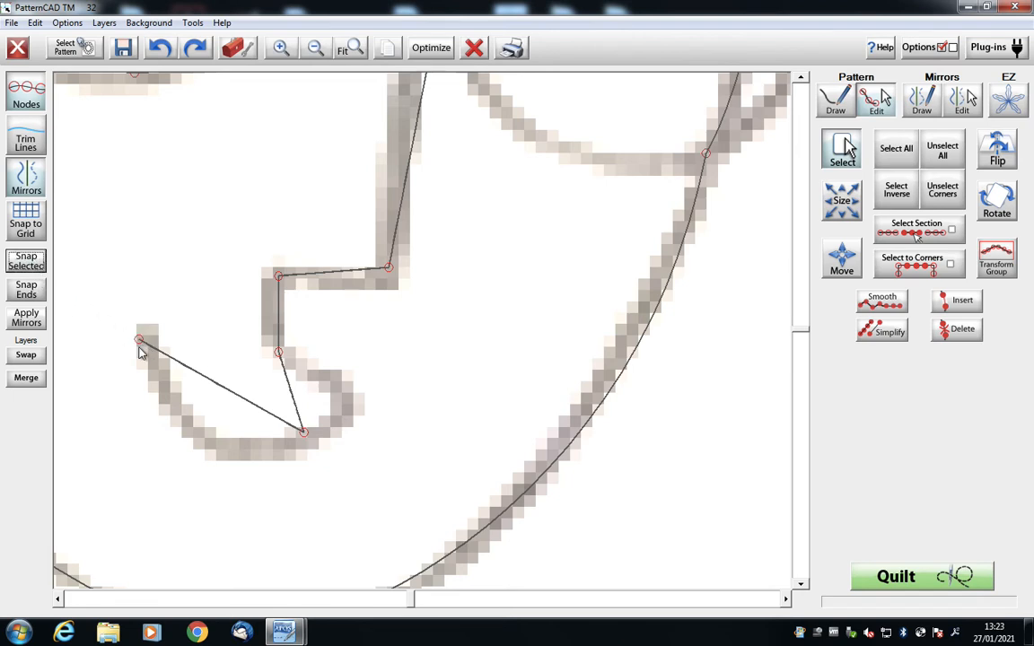
pyautogui.click(303, 433)
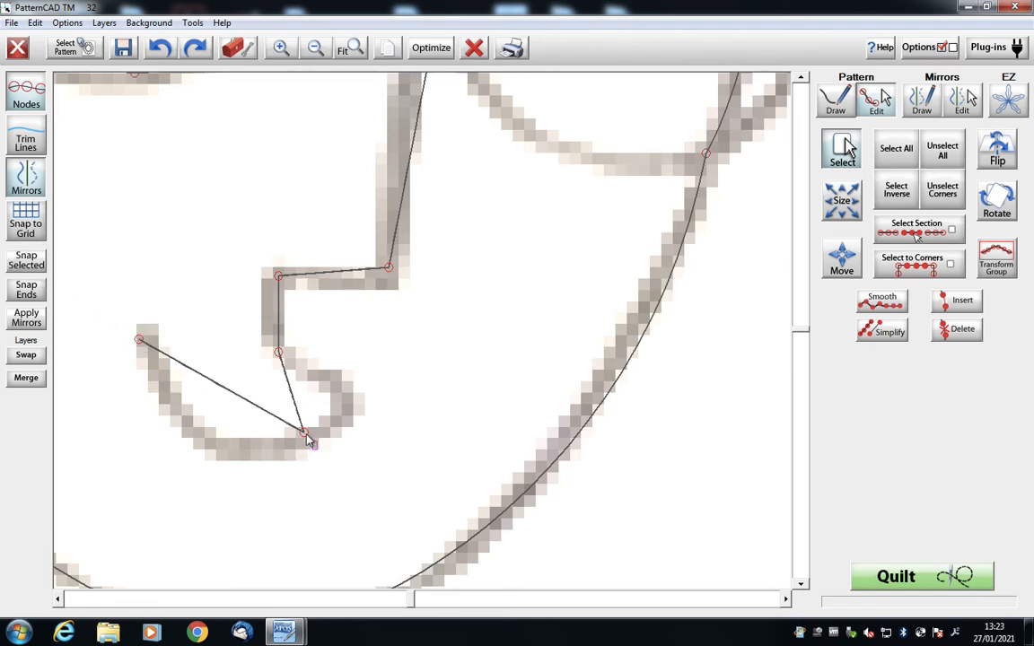
pyautogui.click(40, 266)
# Snap together the overlapping nodes at the upper lip, the nose base and the nose corner.
pyautogui.click(279, 352)
pyautogui.click(36, 263)
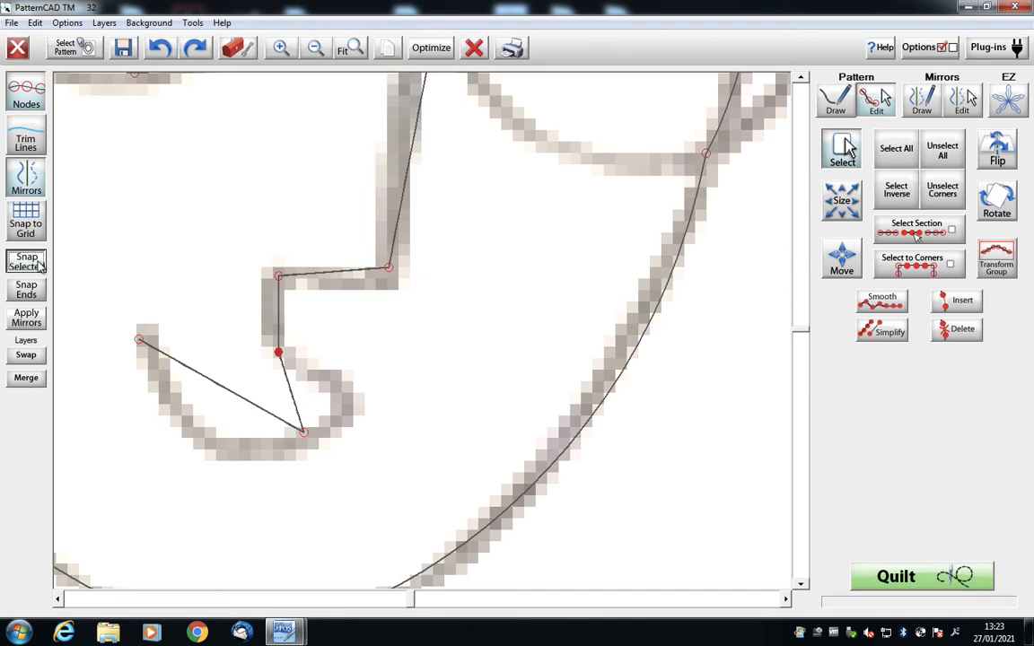
pyautogui.click(280, 277)
pyautogui.click(33, 267)
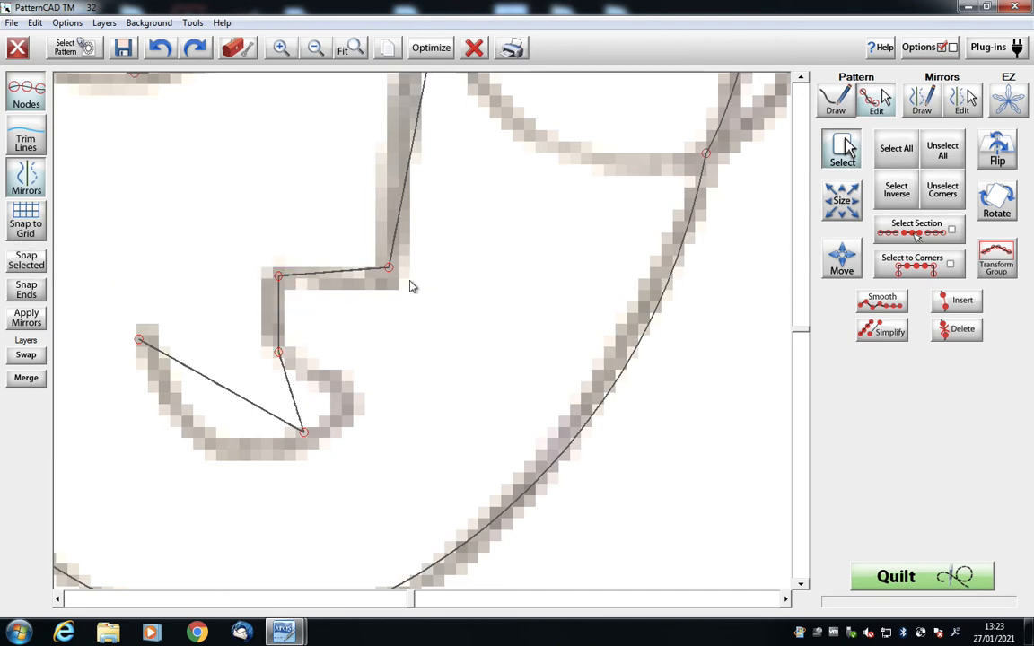
pyautogui.click(388, 268)
pyautogui.click(33, 262)
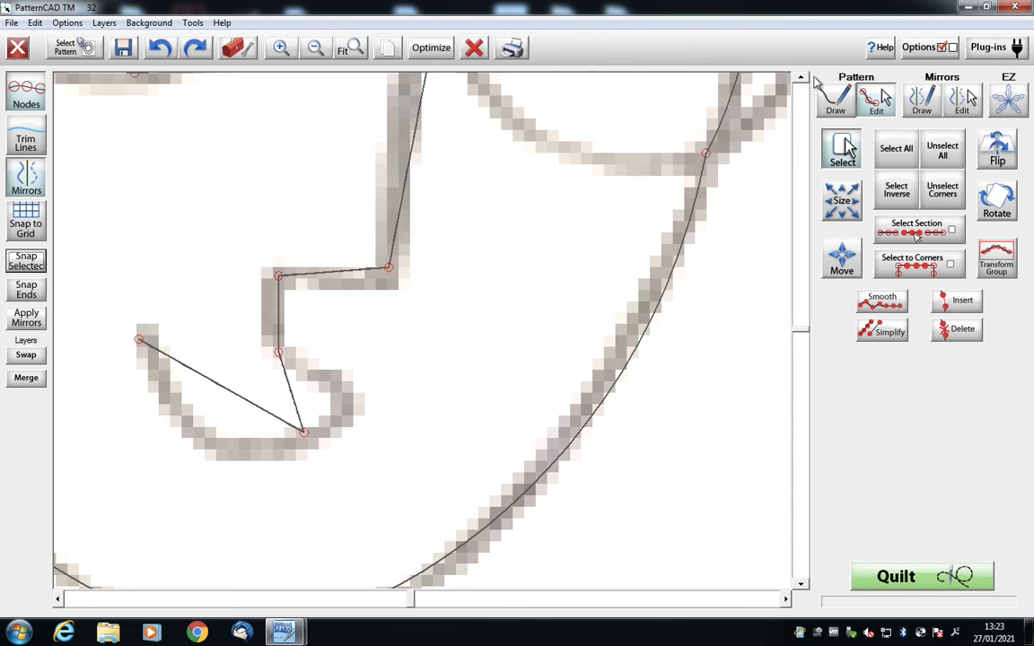
# Select all the nose and mouth nodes, try shifting their curve handles together, and undo the shift.
pyautogui.moveTo(106, 225); pyautogui.dragTo(406, 462)
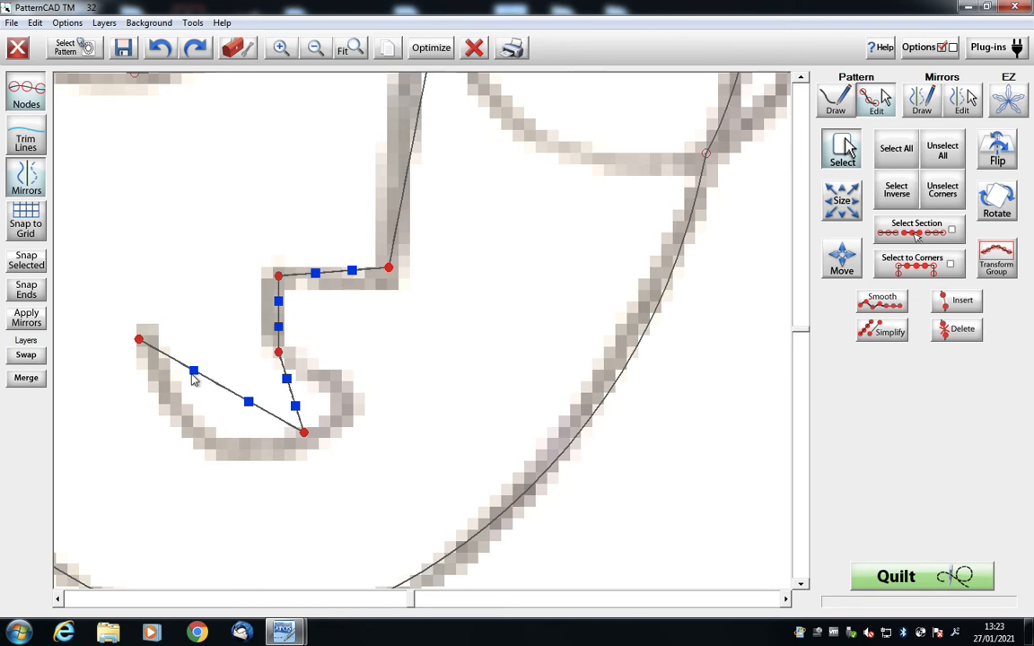
pyautogui.press('Delete')
pyautogui.moveTo(175, 425); pyautogui.dragTo(210, 379)
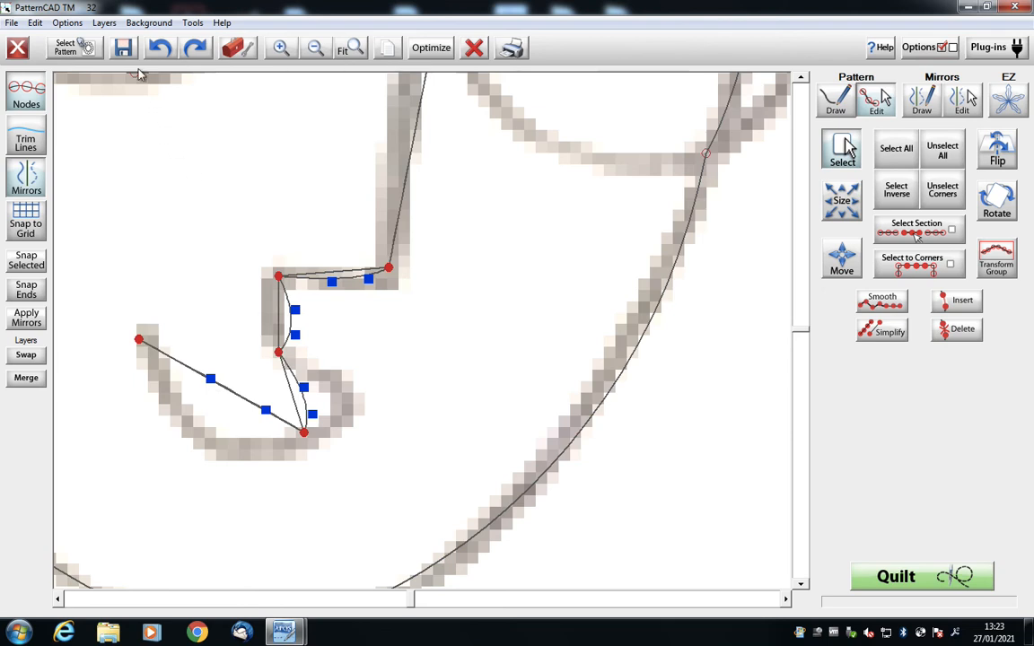
pyautogui.click(161, 49)
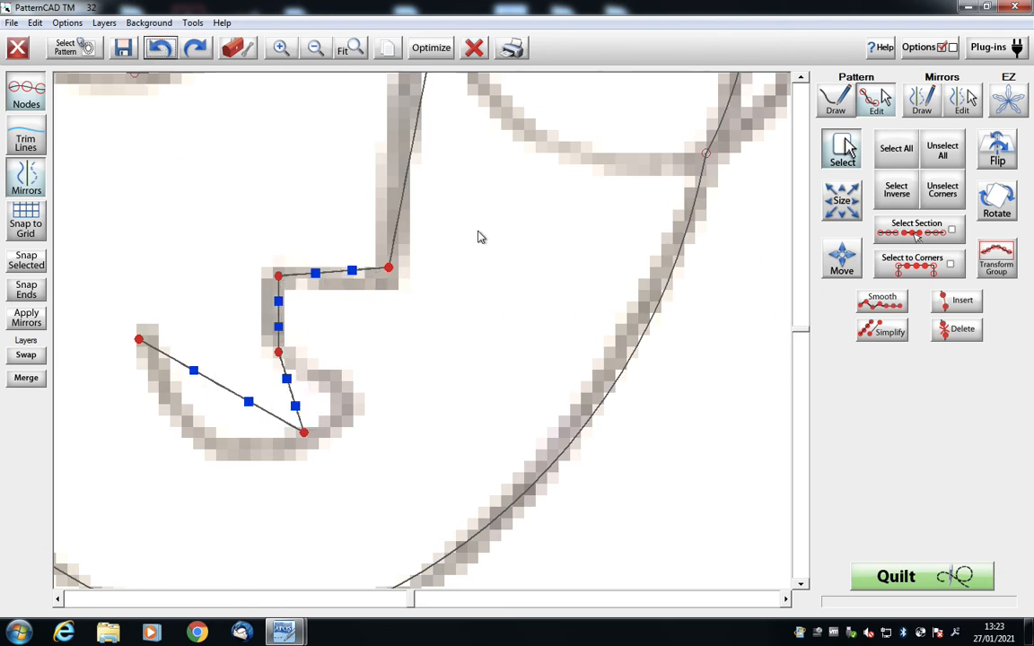
# Change the line type of the selected nose and mouth nodes to Line.
pyautogui.moveTo(410, 278); pyautogui.dragTo(347, 267)
pyautogui.rightClick(330, 275)
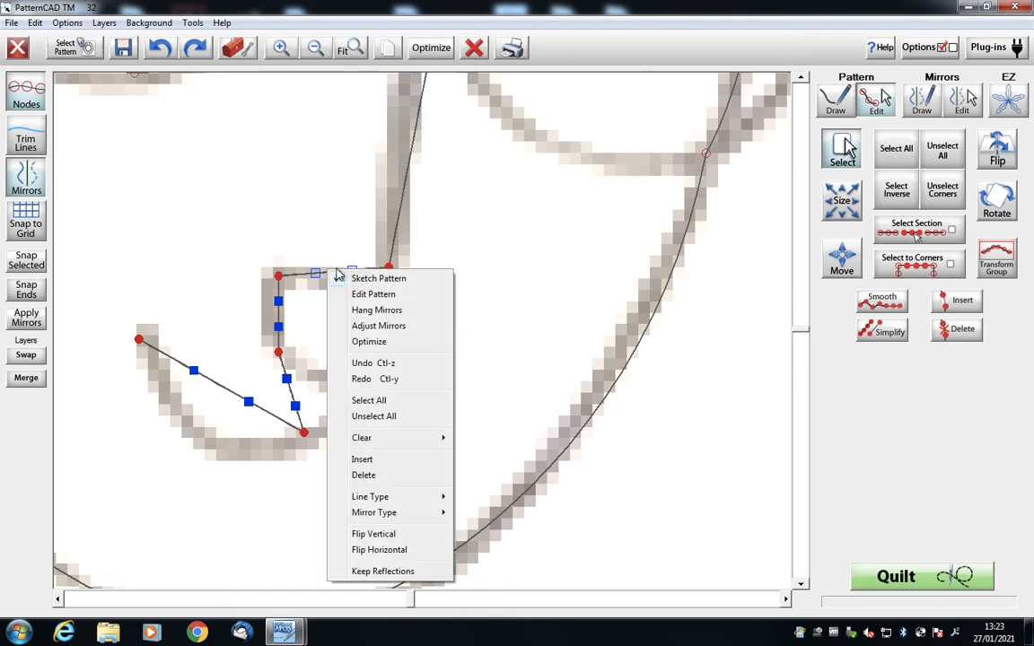
pyautogui.moveTo(388, 497)
pyautogui.click(487, 508)
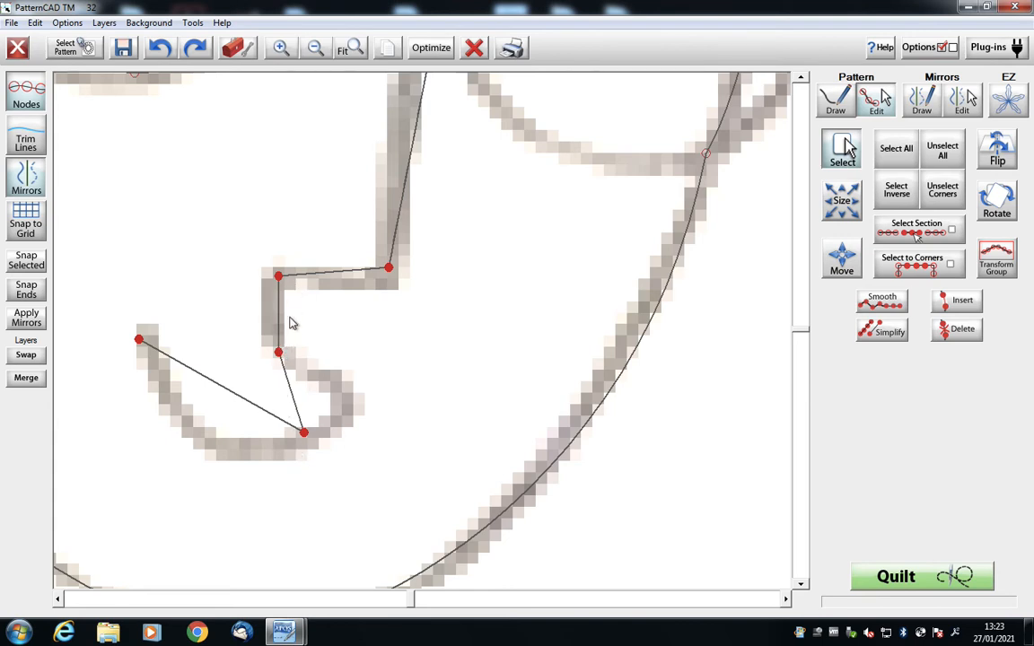
# Change the selected nose and mouth nodes to Spline, try bending the mouth line with one handle, and undo the bend.
pyautogui.rightClick(318, 279)
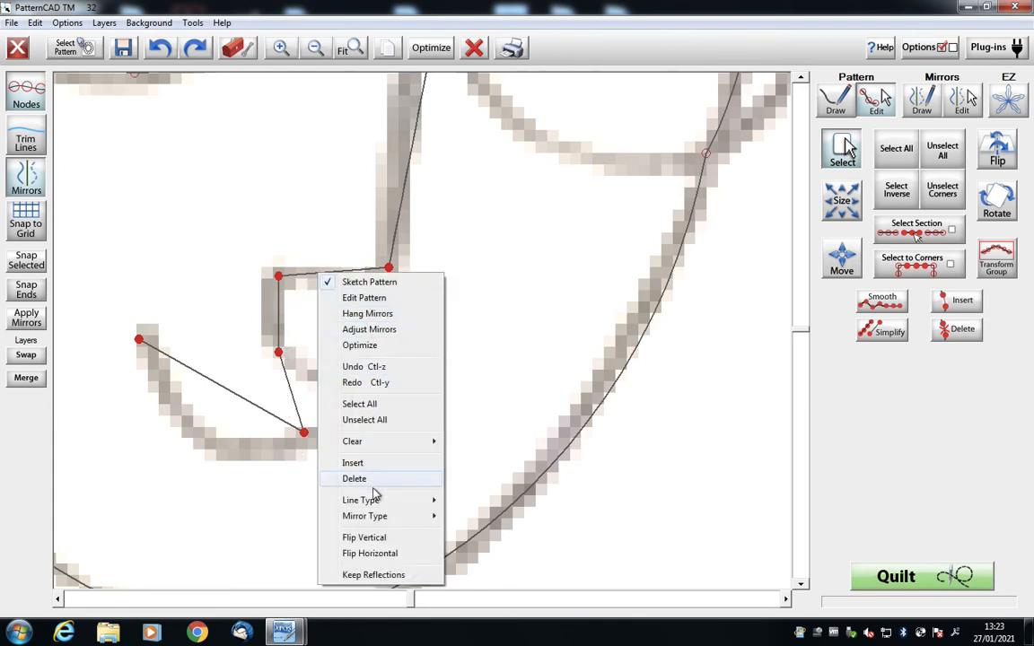
pyautogui.moveTo(390, 506)
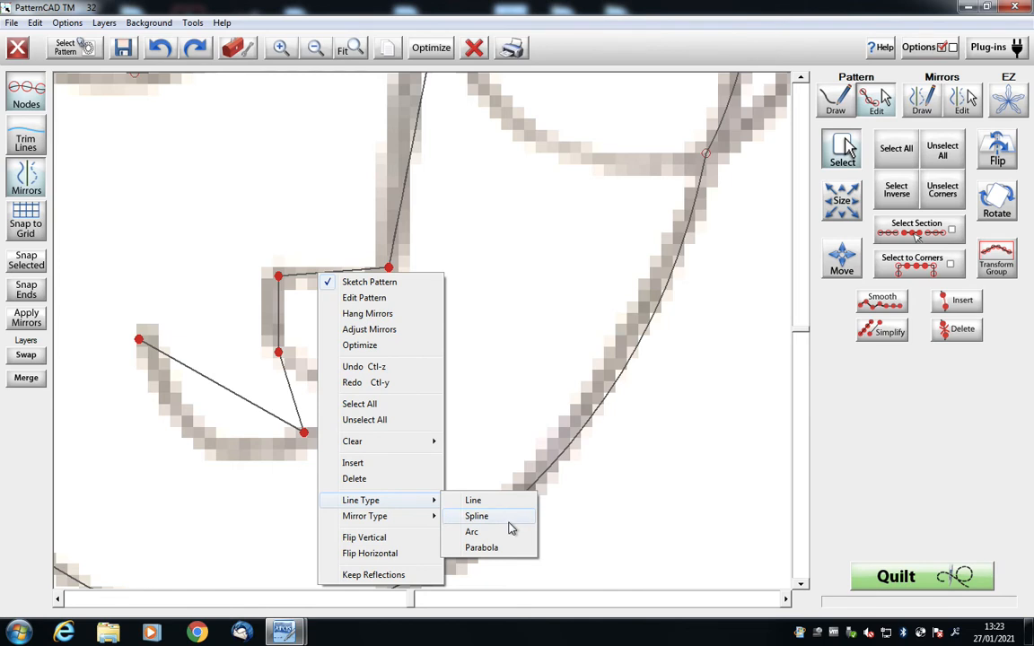
pyautogui.click(477, 517)
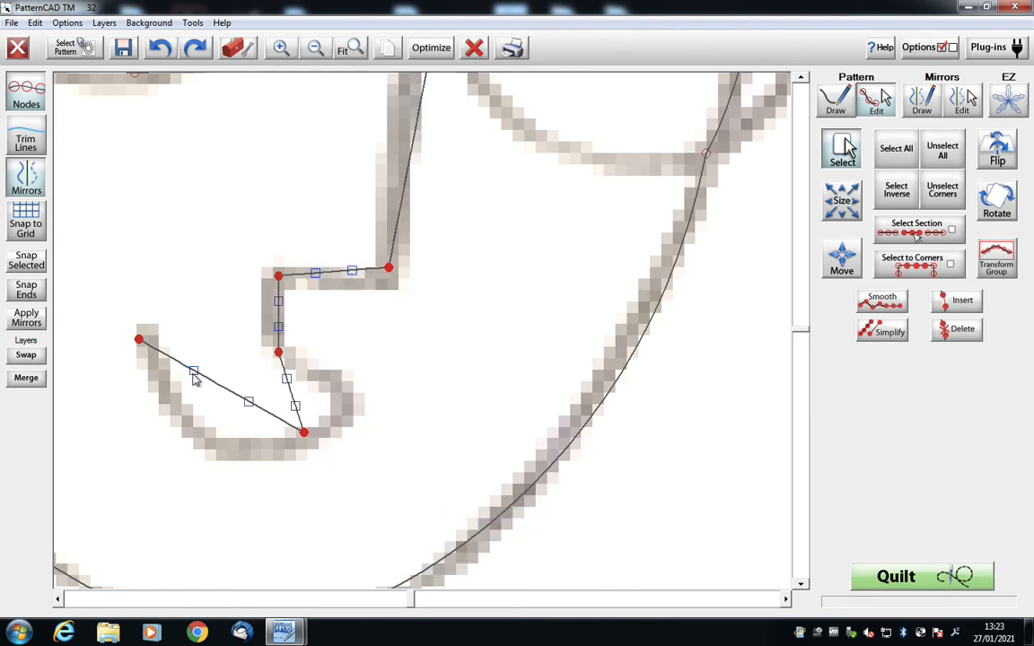
pyautogui.moveTo(193, 372); pyautogui.dragTo(161, 434)
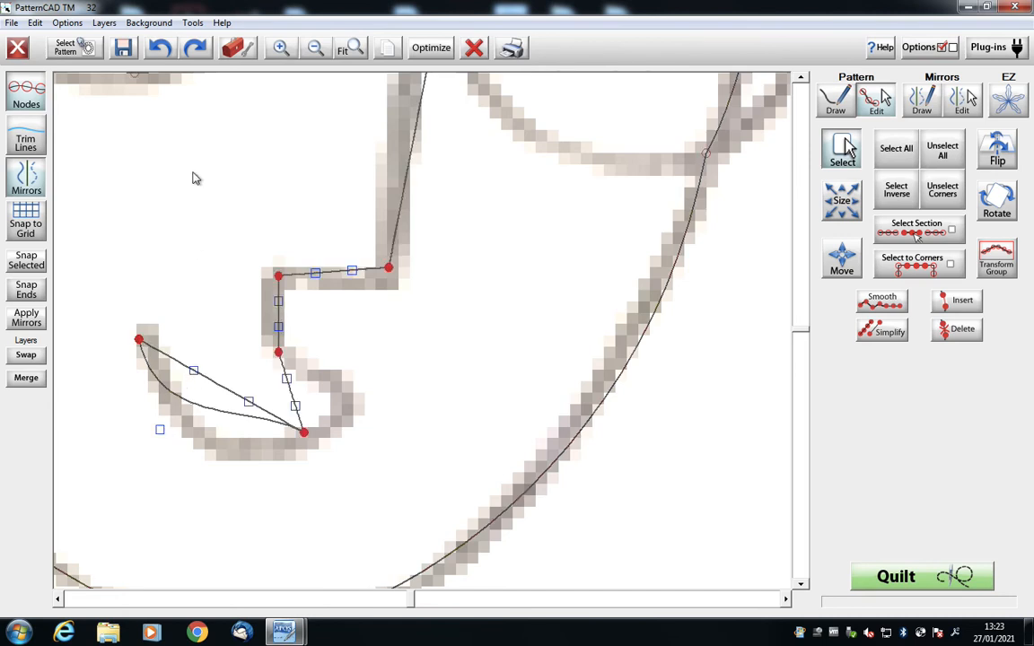
pyautogui.click(159, 47)
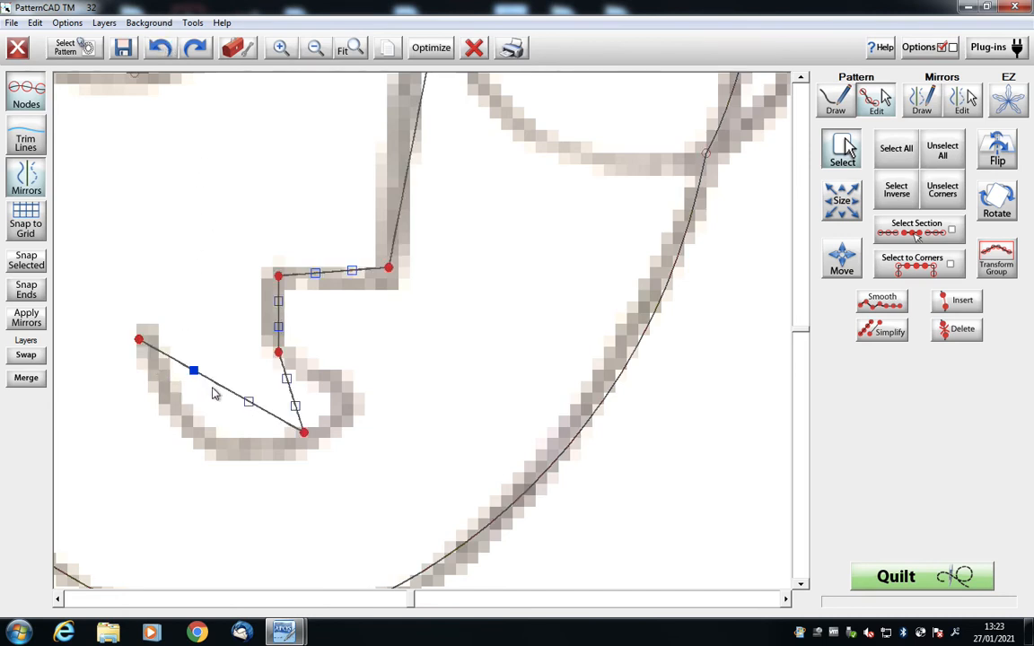
# Try moving both curve handles of the lower mouth line, undo the move, and unselect all nodes.
pyautogui.moveTo(234, 393); pyautogui.dragTo(256, 410)
pyautogui.moveTo(194, 371)
pyautogui.mouseDown()
pyautogui.moveTo(194, 388)
pyautogui.moveTo(200, 375)
pyautogui.mouseUp()
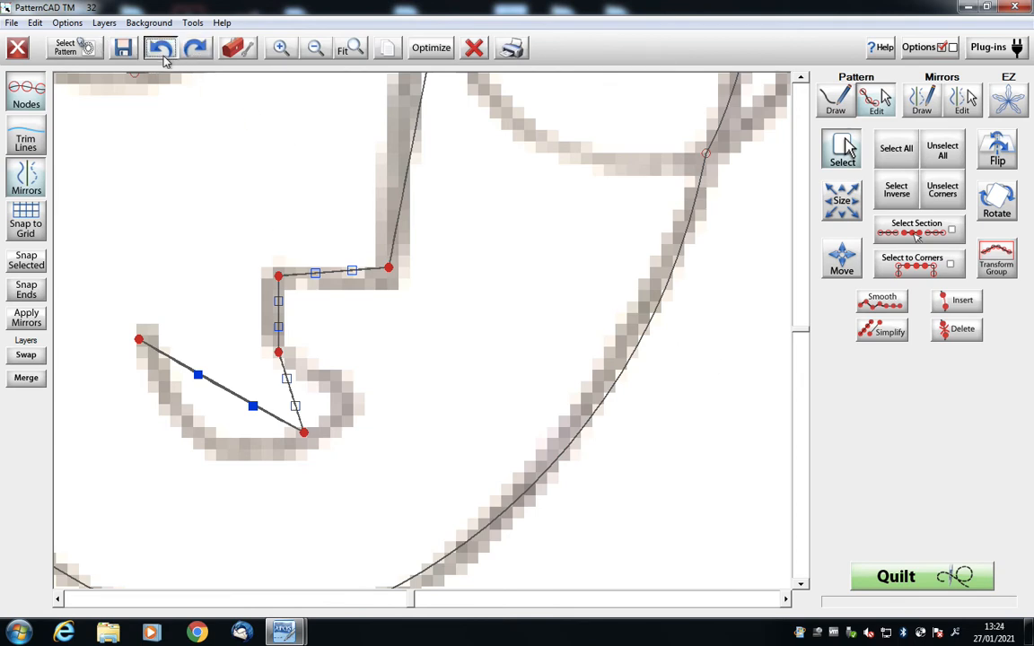
pyautogui.click(160, 48)
pyautogui.click(942, 151)
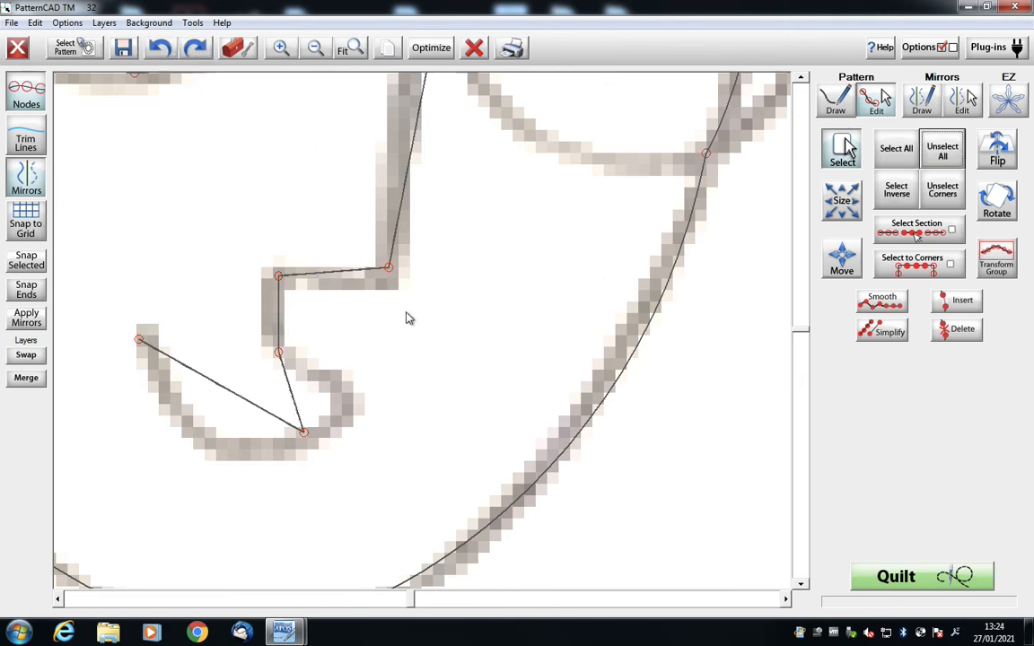
# Select the mouth's end and lower lip nodes, try curving the line between them, undo it, and clear the selection.
pyautogui.moveTo(98, 302); pyautogui.dragTo(145, 356)
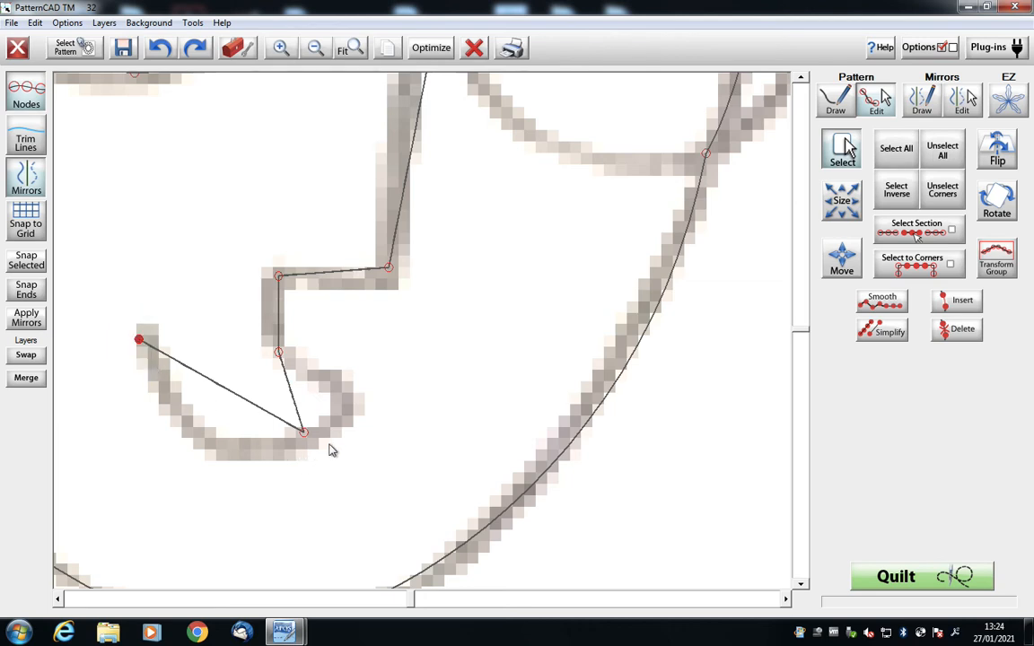
pyautogui.moveTo(330, 447); pyautogui.dragTo(284, 419)
pyautogui.moveTo(182, 334)
pyautogui.mouseDown()
pyautogui.moveTo(278, 436)
pyautogui.moveTo(242, 417)
pyautogui.moveTo(227, 452)
pyautogui.mouseUp()
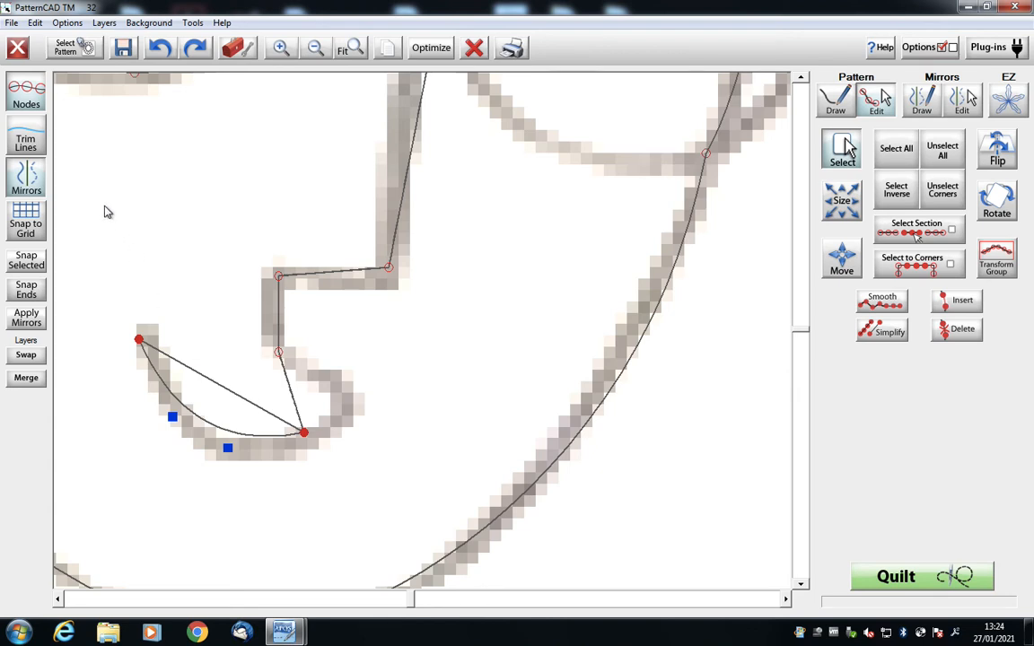
pyautogui.click(160, 50)
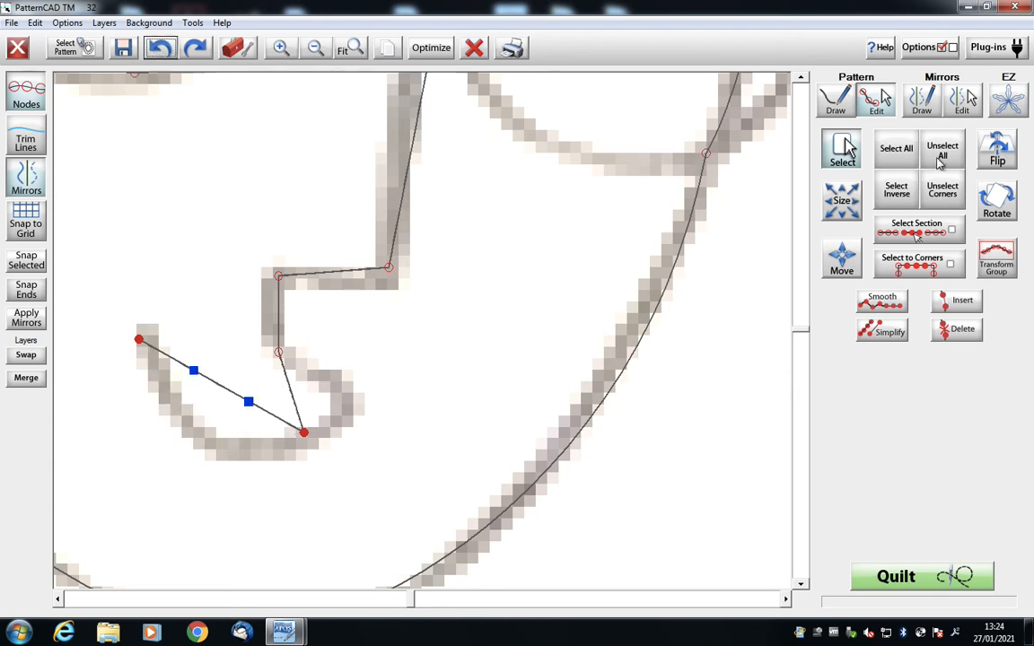
pyautogui.click(940, 160)
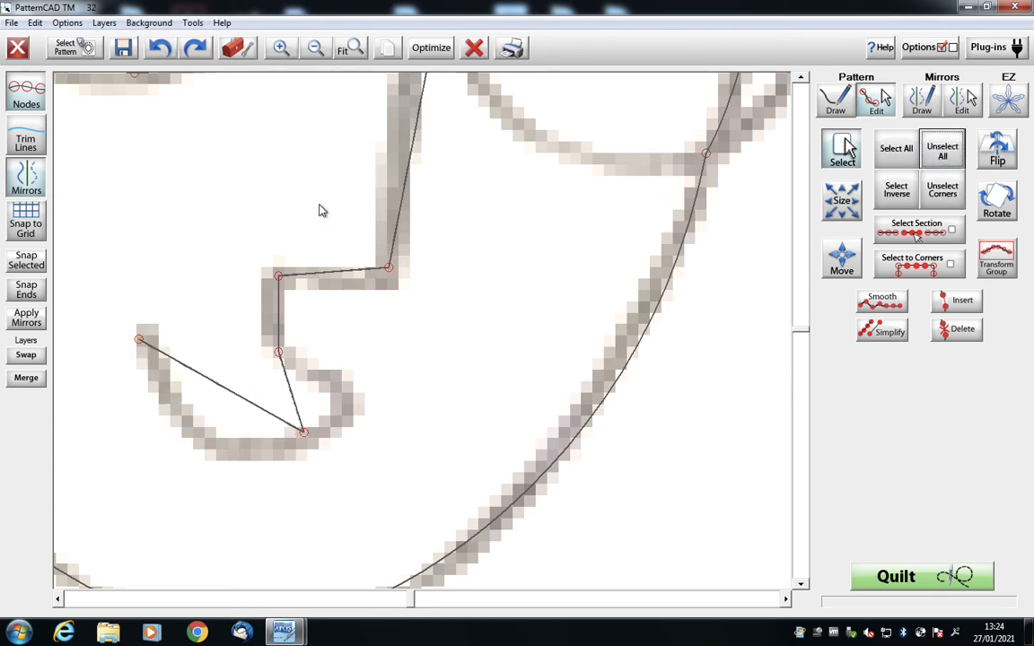
# Set the line type of all the nose and mouth nodes back to Line, then unselect them.
pyautogui.moveTo(91, 190); pyautogui.dragTo(384, 401)
pyautogui.rightClick(371, 269)
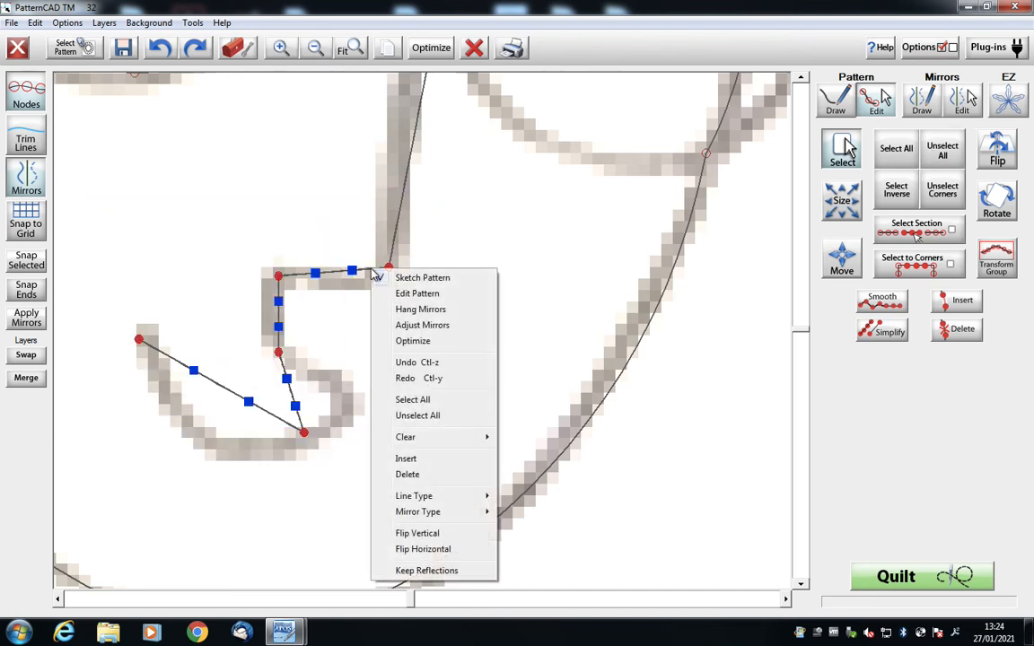
pyautogui.moveTo(480, 499)
pyautogui.click(526, 496)
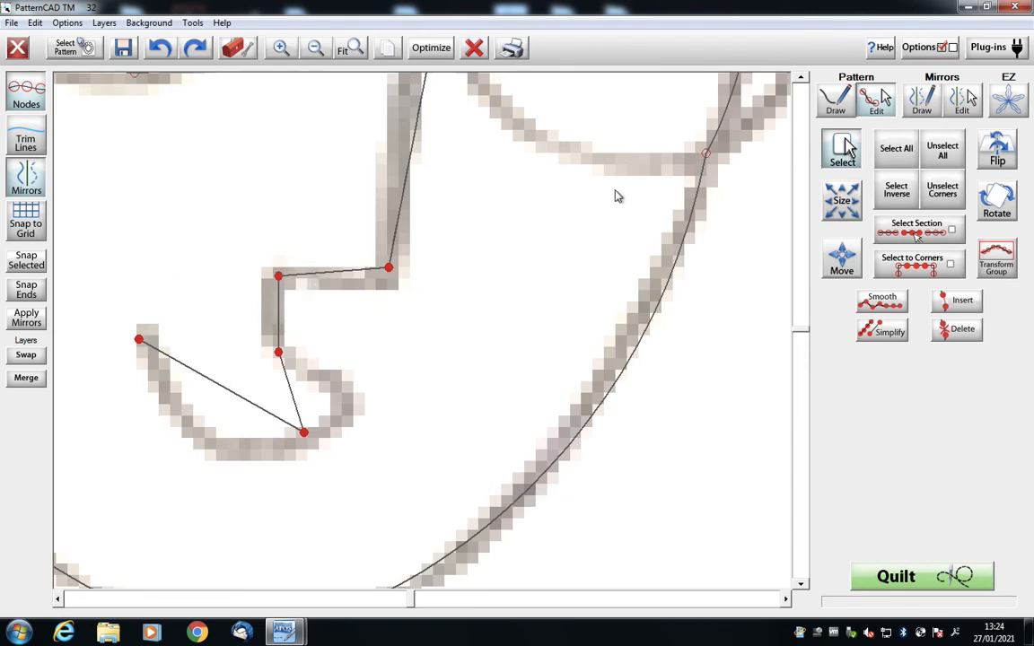
pyautogui.click(944, 156)
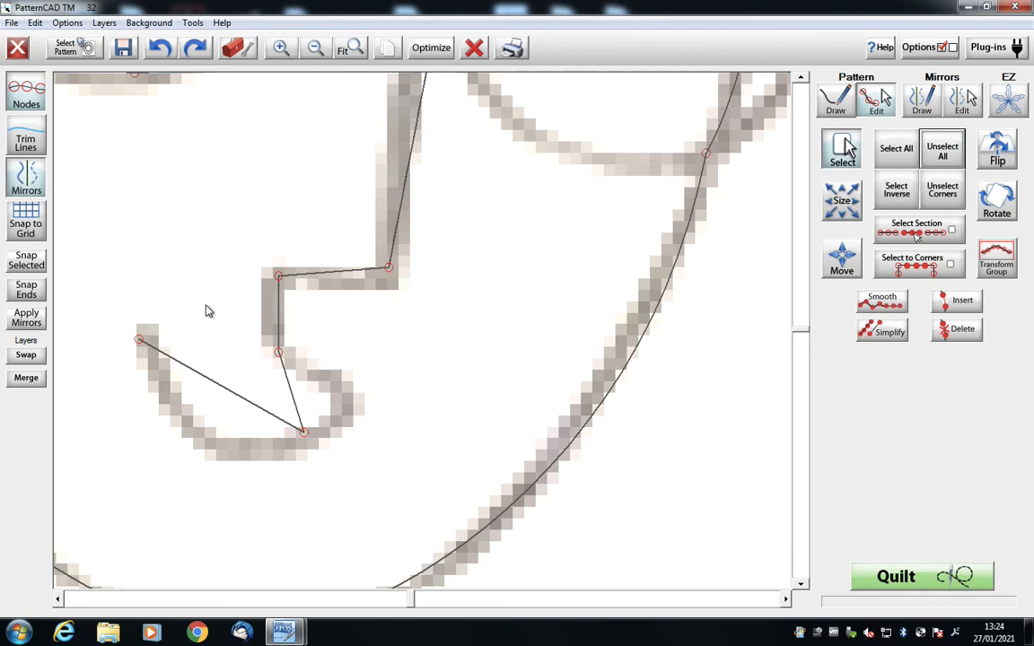
# Change the segment between the mouth's end and the lower lip to Spline and curve it along the drawn mouth line.
pyautogui.moveTo(123, 317); pyautogui.dragTo(166, 349)
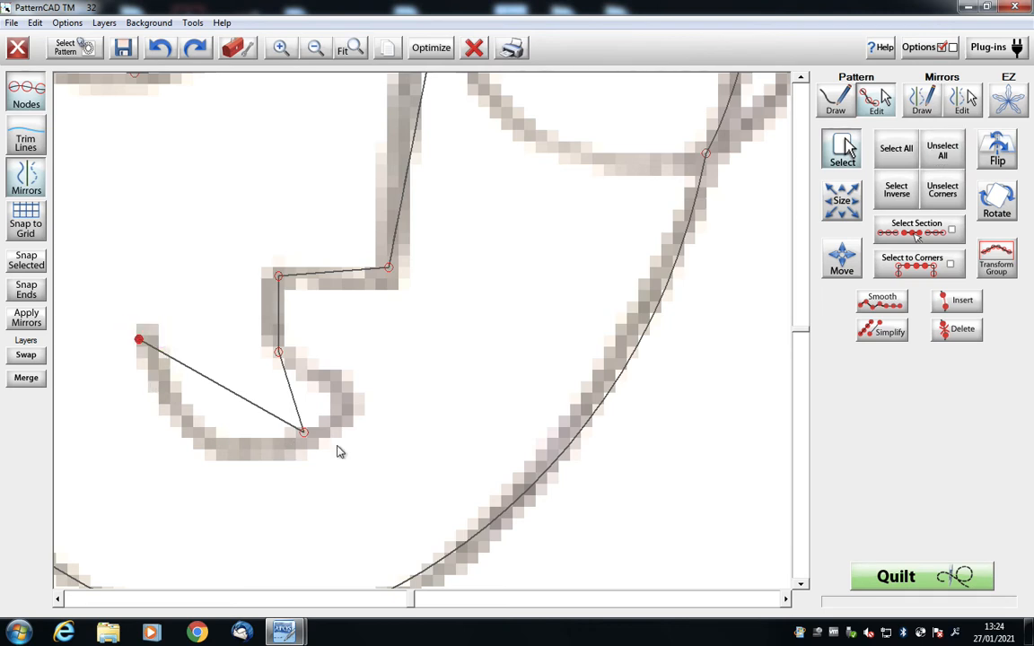
pyautogui.moveTo(337, 446); pyautogui.dragTo(289, 426)
pyautogui.rightClick(263, 415)
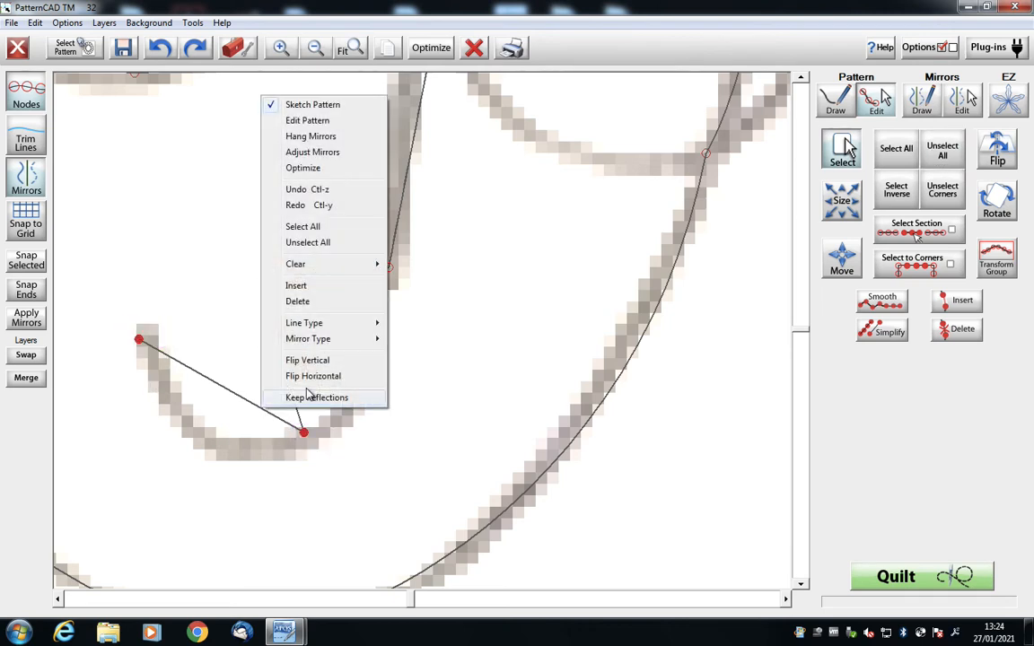
pyautogui.moveTo(357, 322)
pyautogui.click(434, 342)
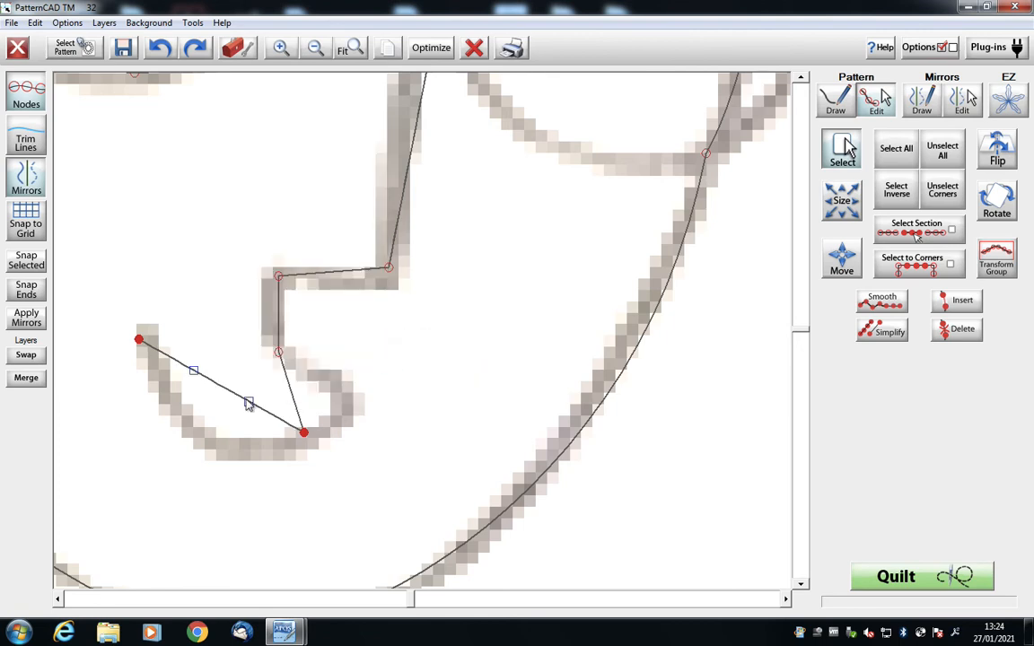
pyautogui.moveTo(164, 313); pyautogui.dragTo(226, 464)
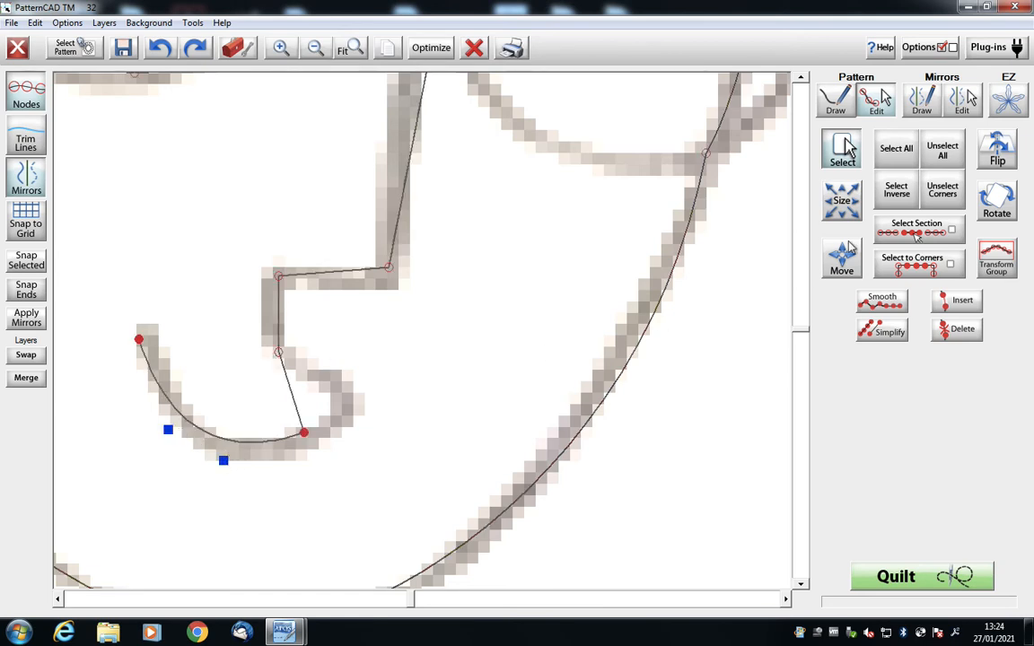
# Change the segment between the lower lip and upper lip nodes to Spline and bulge it outward along the drawn lip.
pyautogui.click(931, 162)
pyautogui.click(300, 404)
pyautogui.click(278, 355)
pyautogui.rightClick(287, 386)
pyautogui.moveTo(359, 298)
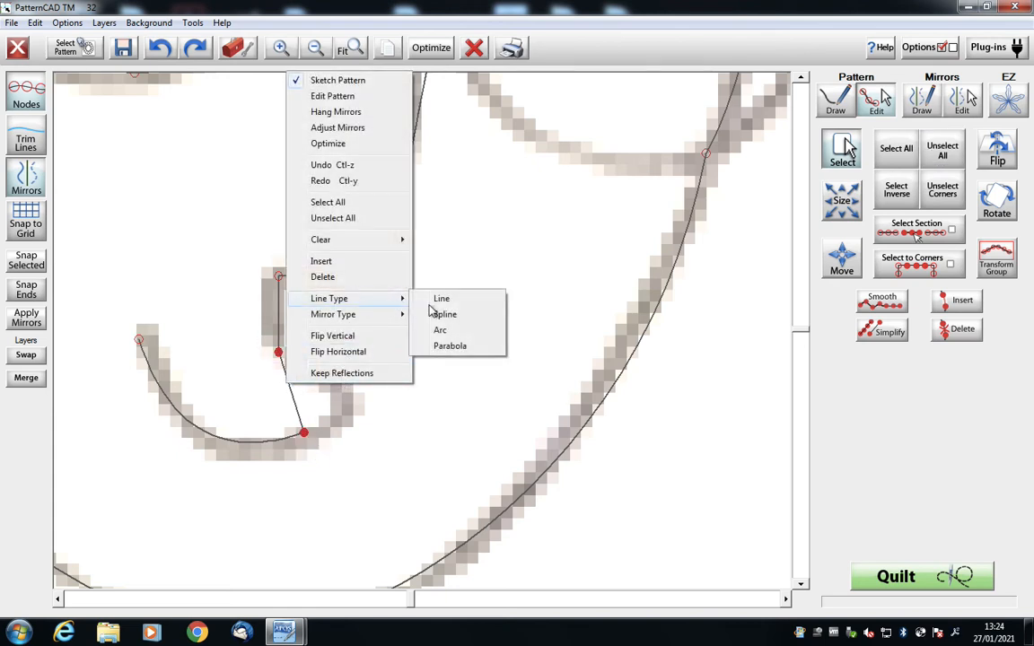
pyautogui.click(441, 316)
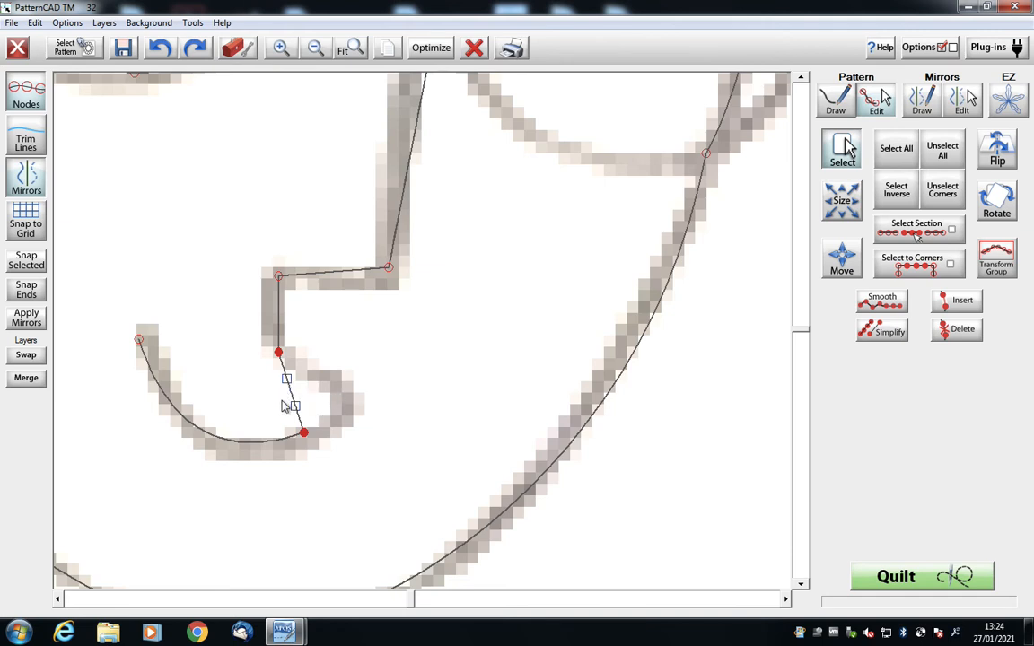
pyautogui.moveTo(242, 338); pyautogui.dragTo(345, 390)
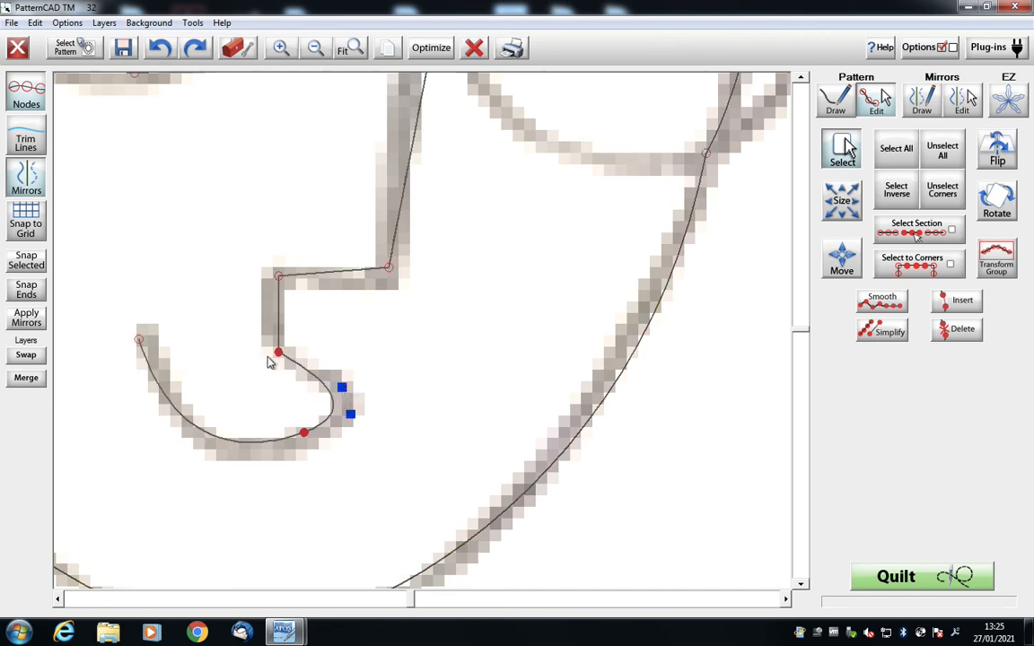
# Deselect the lip nodes and move the nose corner node slightly down onto the corner of the background drawing.
pyautogui.moveTo(284, 421); pyautogui.dragTo(317, 446)
pyautogui.moveTo(228, 331); pyautogui.dragTo(291, 374)
pyautogui.moveTo(416, 298); pyautogui.dragTo(383, 249)
pyautogui.press('Delete')
pyautogui.moveTo(392, 273); pyautogui.dragTo(393, 280)
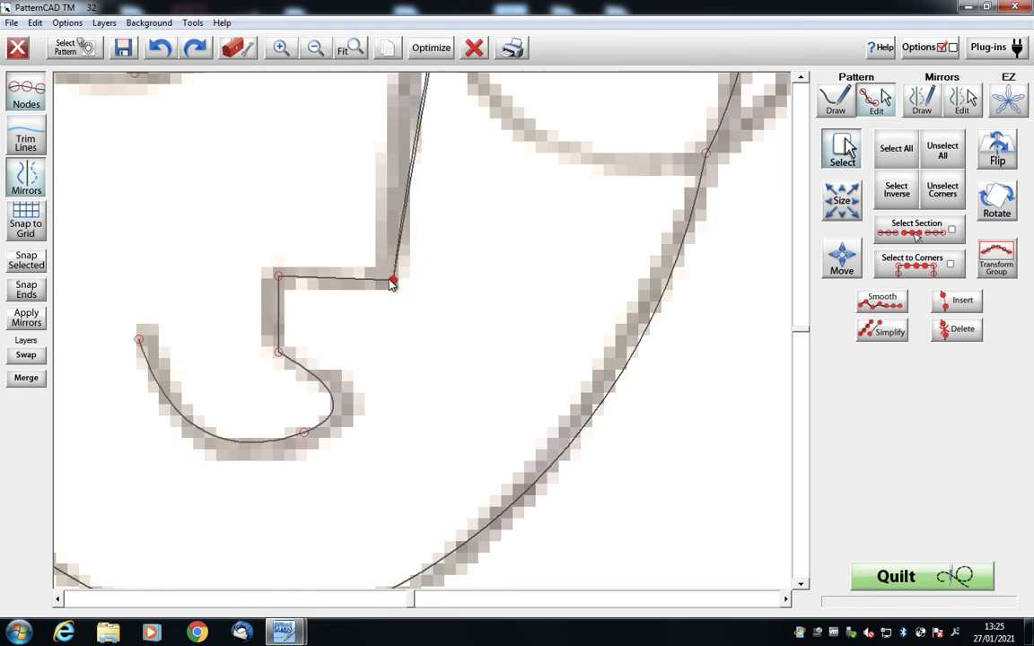
pyautogui.scroll(5, 718, 81)
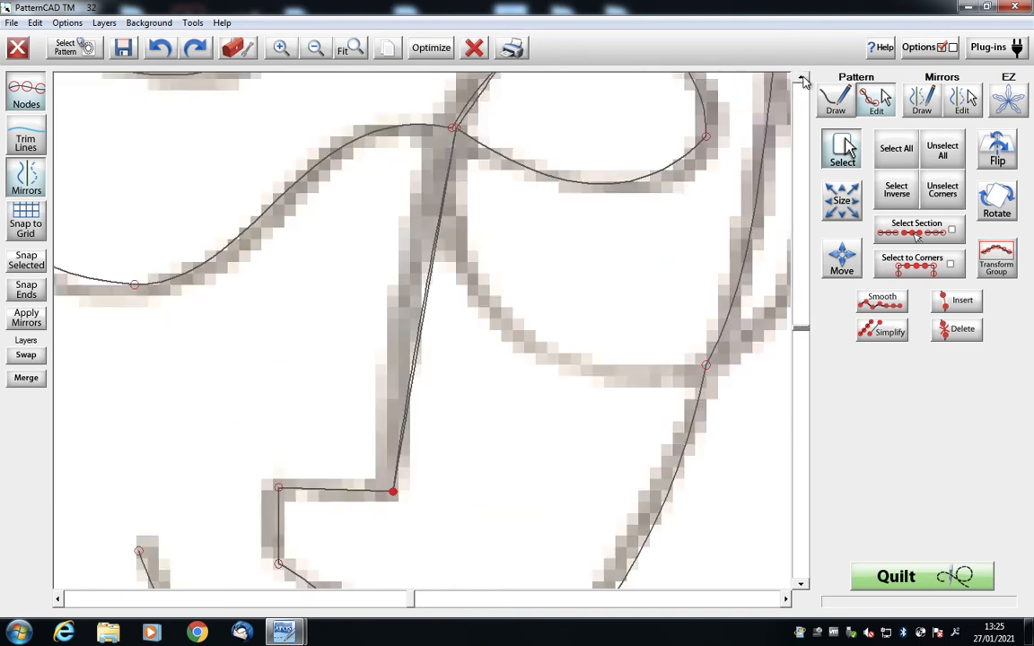
# Select the doubled nodes at the inner eye corner together with the nose corner node and set their line type to Line.
pyautogui.scroll(-5, 721, 534)
pyautogui.click(455, 128)
pyautogui.rightClick(447, 183)
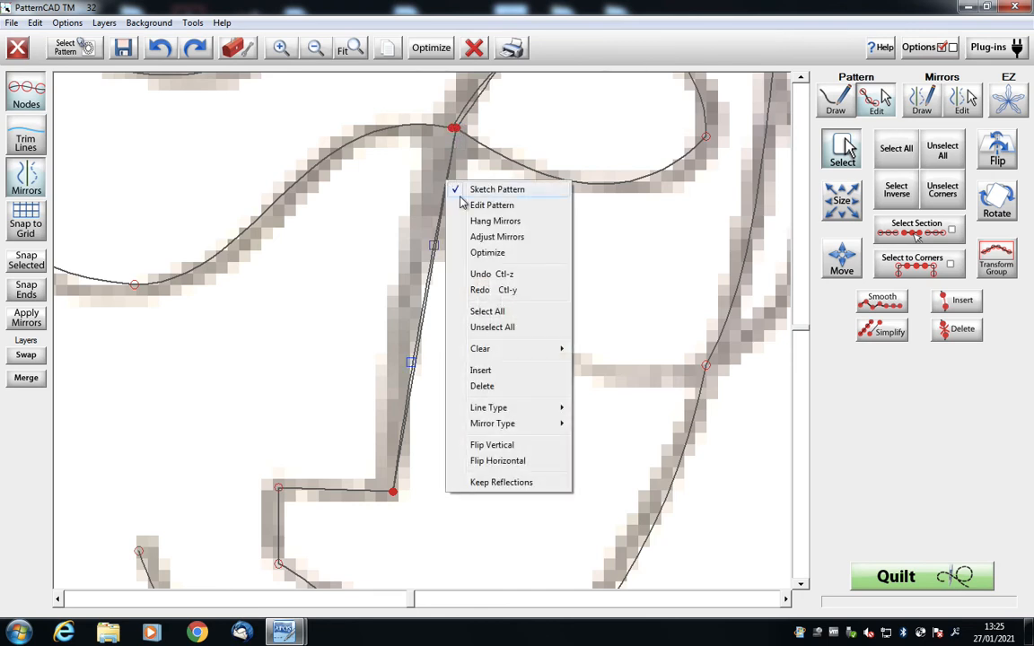
pyautogui.moveTo(528, 409)
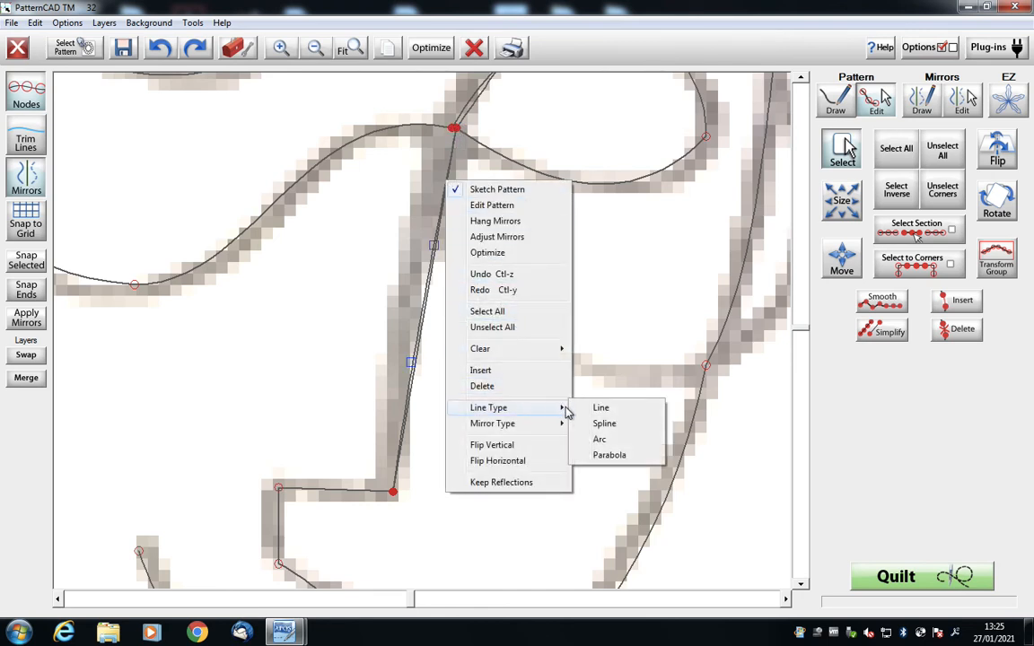
pyautogui.click(600, 409)
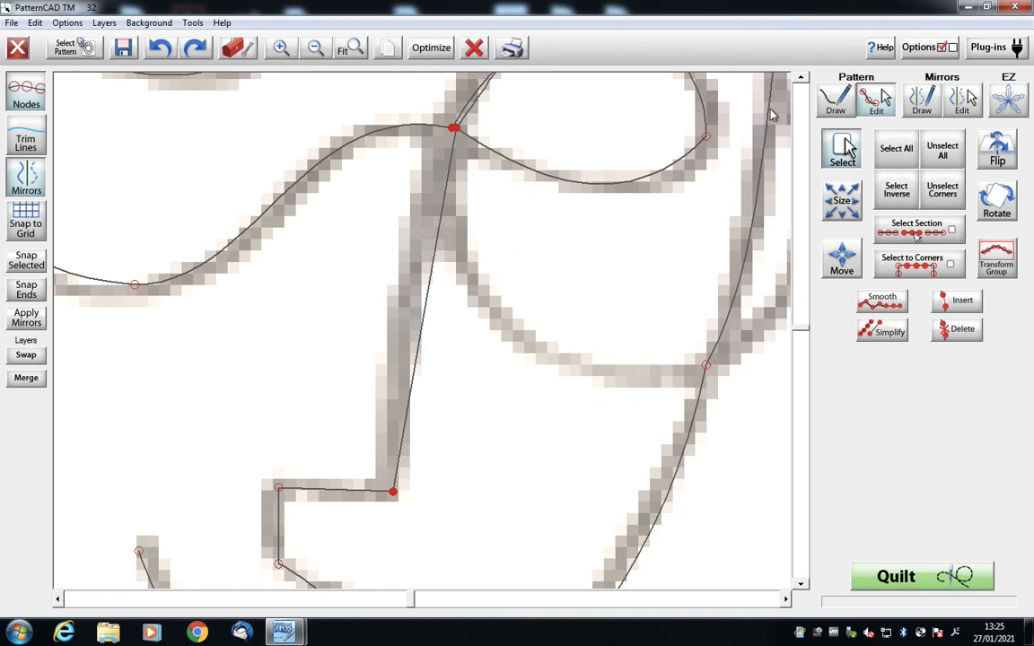
# Unselect all nodes and snap the doubled nodes at the inner eye corner together.
pyautogui.click(943, 150)
pyautogui.click(454, 129)
pyautogui.click(28, 265)
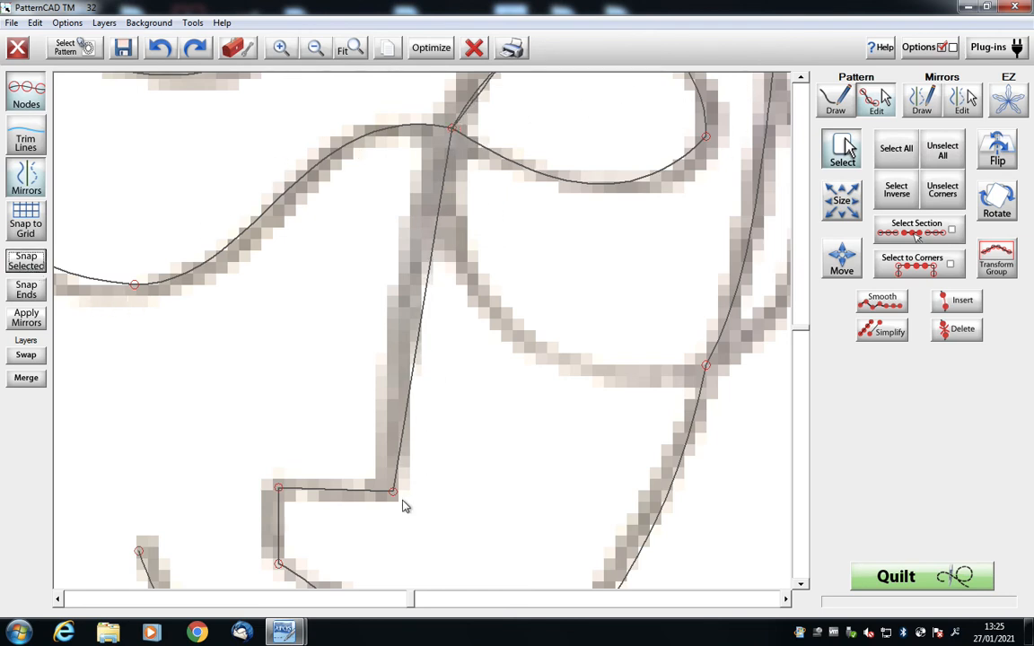
# Change the segment between the nose corner and the inner eye corner to Spline and curve it along the drawn nose line.
pyautogui.click(392, 492)
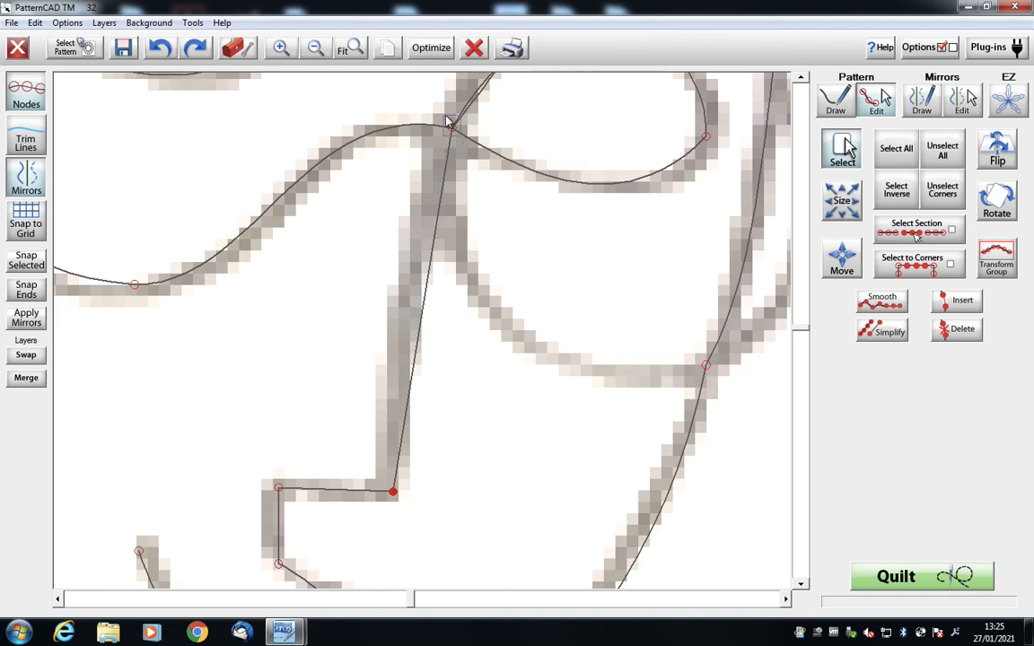
pyautogui.click(450, 125)
pyautogui.rightClick(441, 206)
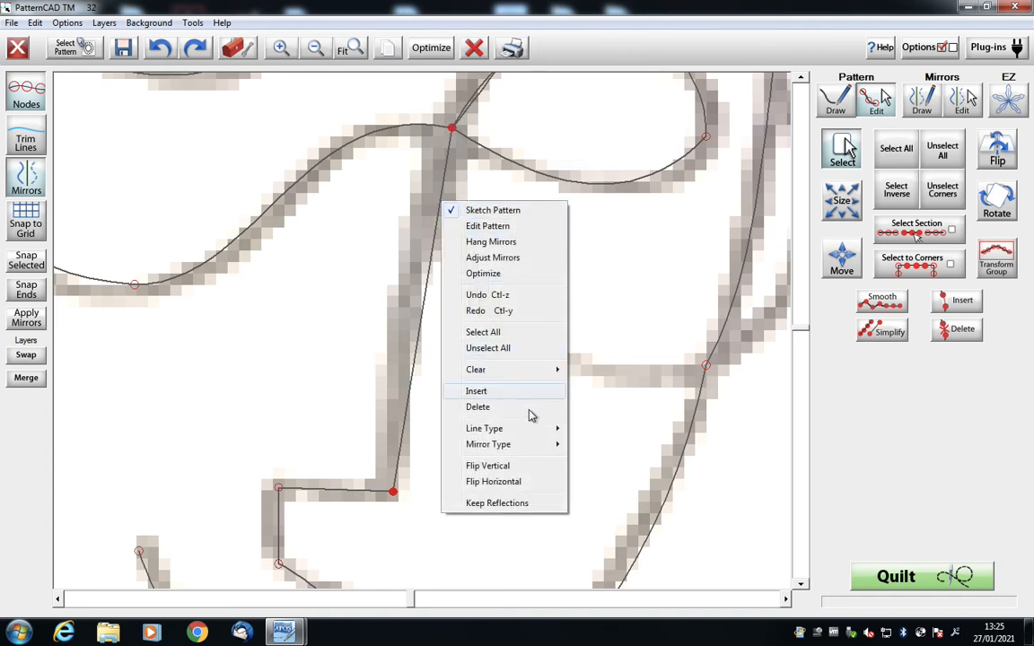
pyautogui.moveTo(568, 438)
pyautogui.click(599, 444)
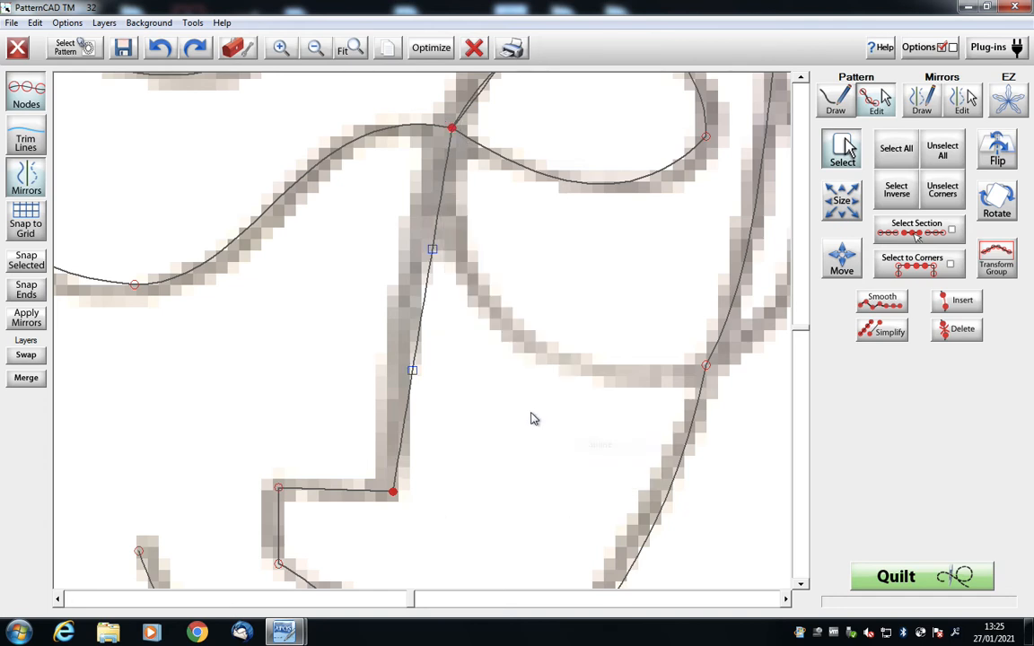
pyautogui.moveTo(444, 262); pyautogui.dragTo(445, 263)
pyautogui.moveTo(408, 361)
pyautogui.mouseDown()
pyautogui.moveTo(424, 393)
pyautogui.moveTo(390, 358)
pyautogui.mouseUp()
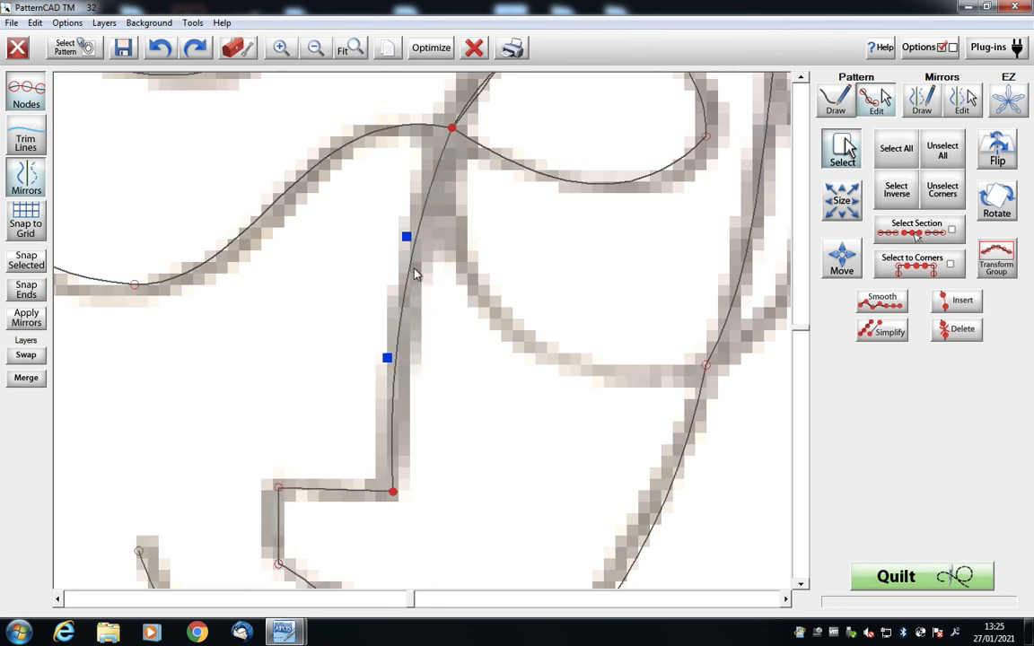
pyautogui.moveTo(408, 239); pyautogui.dragTo(405, 235)
# Deselect the nose corner node and curve the segment from the inner eye corner to the pattern's end node along the drawn outer loop.
pyautogui.moveTo(424, 529); pyautogui.dragTo(356, 462)
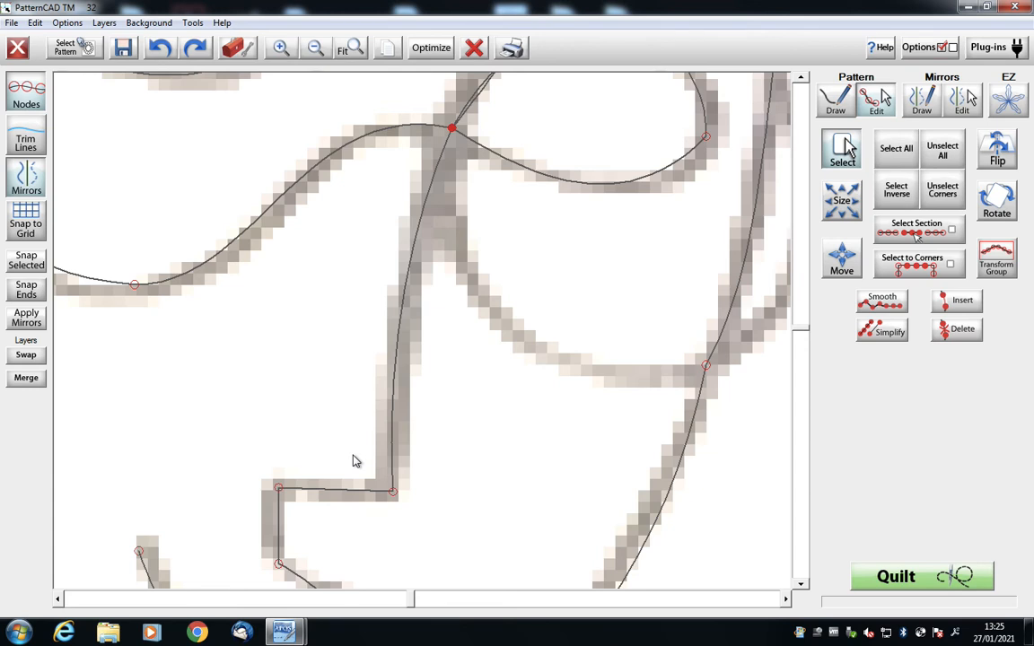
pyautogui.click(800, 79)
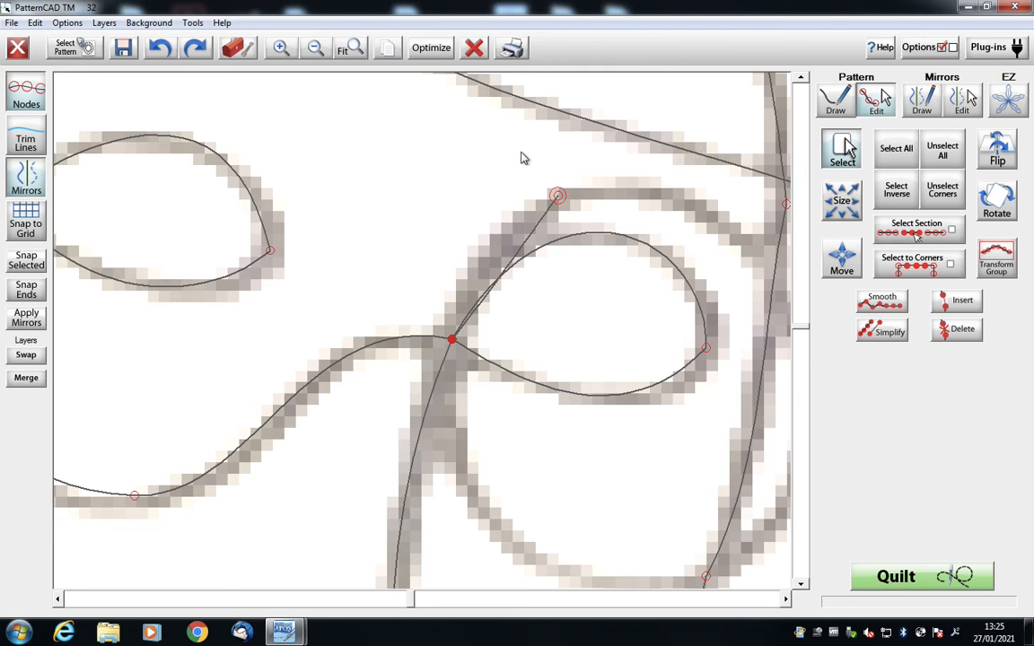
pyautogui.click(557, 197)
pyautogui.moveTo(491, 291); pyautogui.dragTo(470, 275)
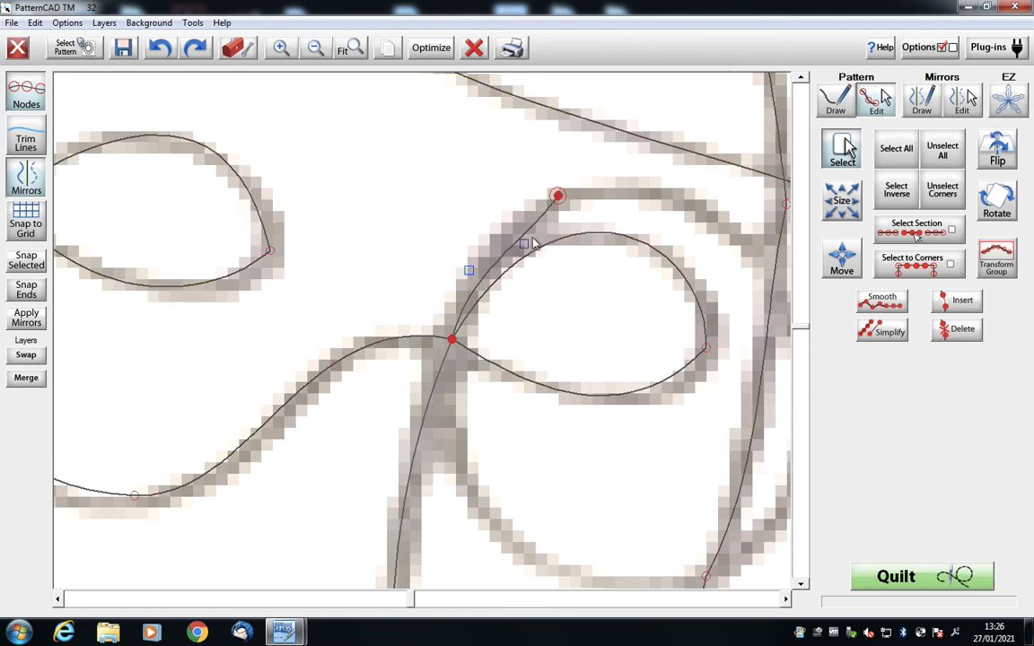
pyautogui.moveTo(526, 245); pyautogui.dragTo(528, 224)
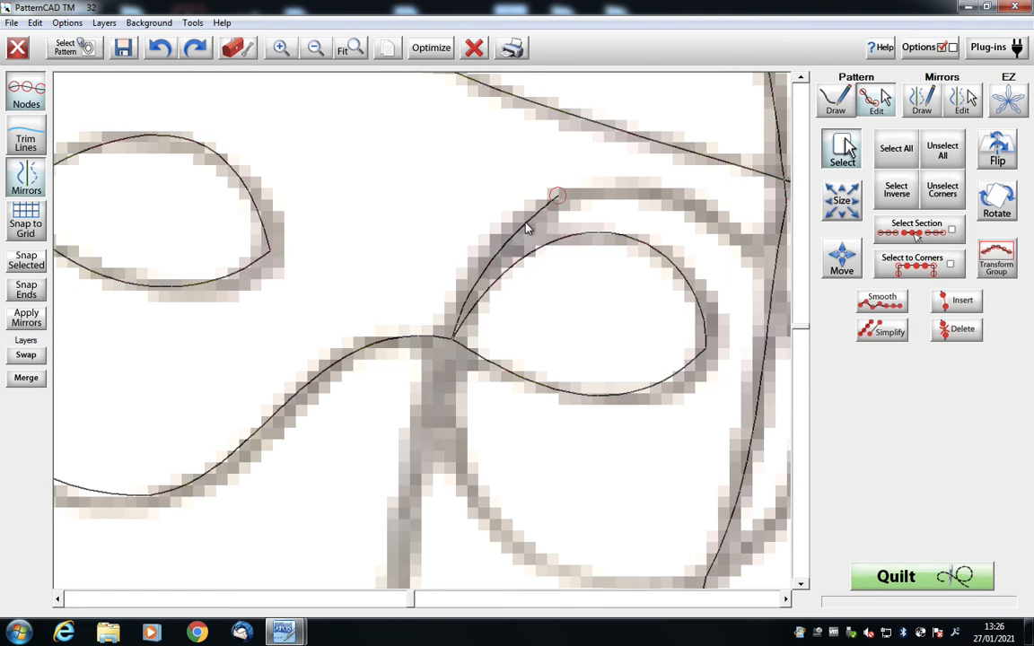
# Draw a spline segment across the top of the large loop around the eye and curve it along the background line.
pyautogui.click(313, 48)
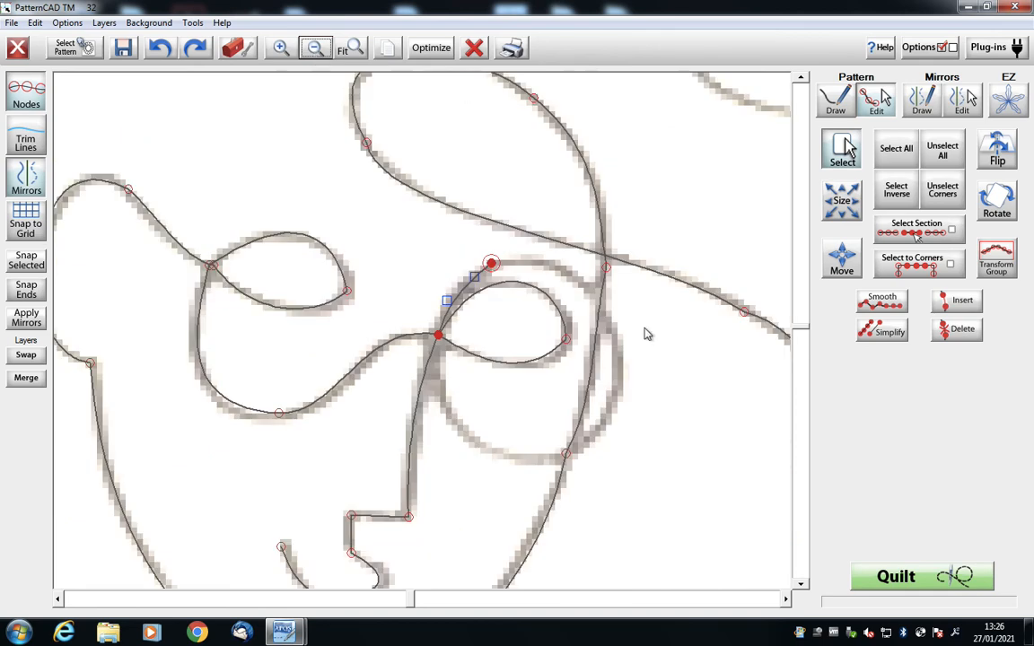
pyautogui.click(799, 586)
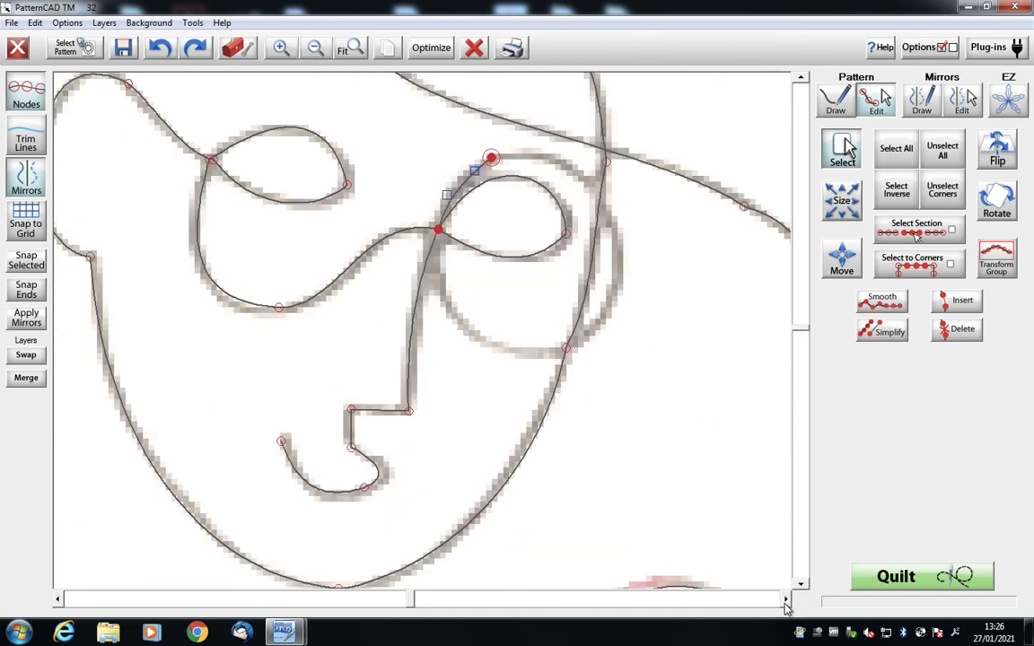
pyautogui.click(786, 600)
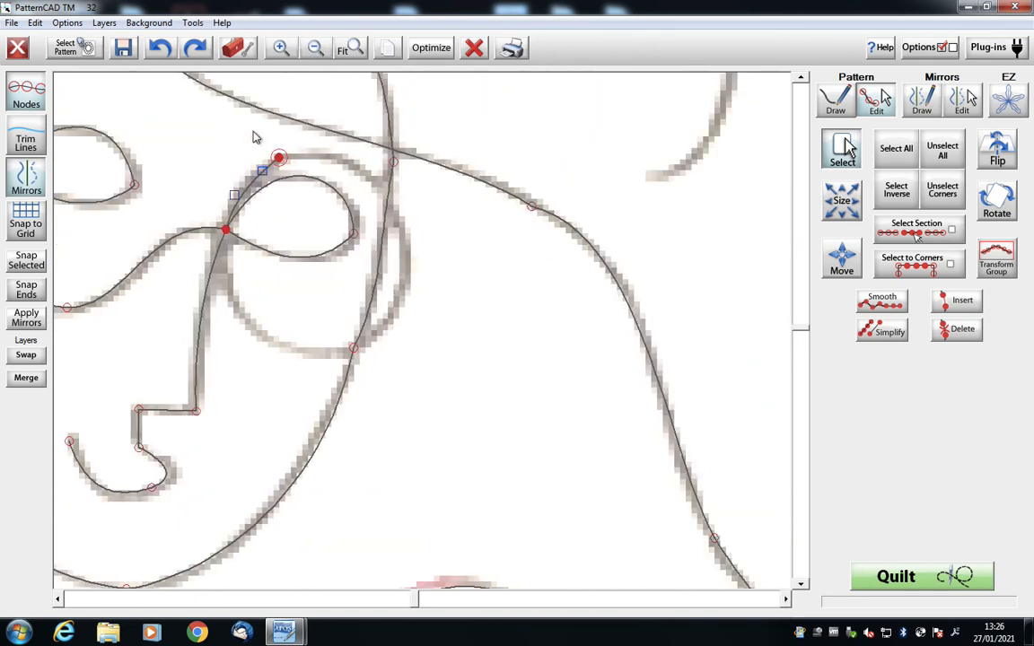
pyautogui.click(837, 101)
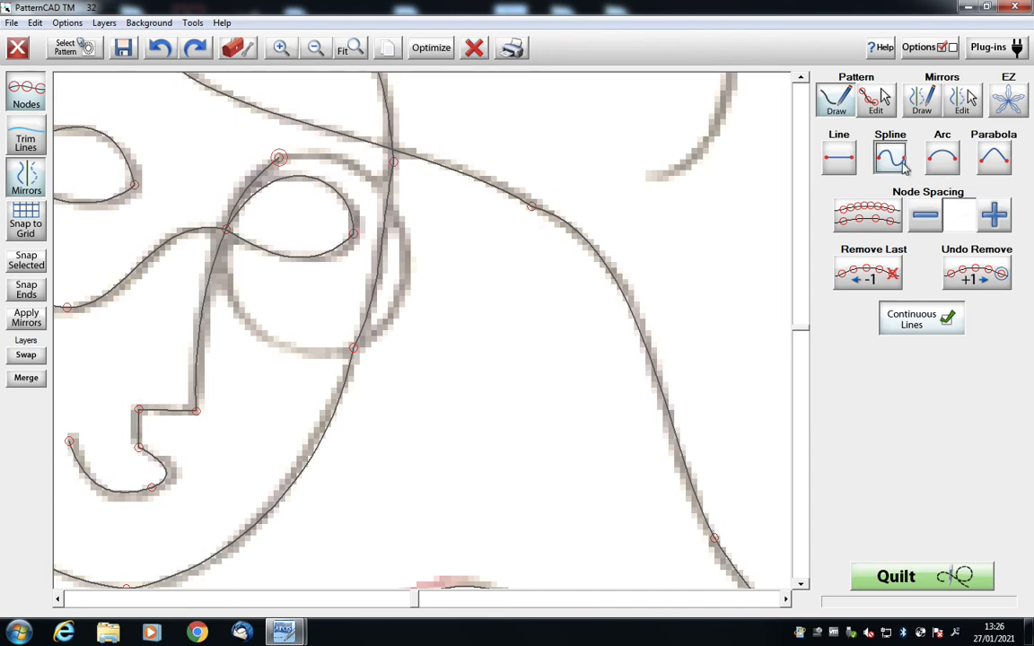
pyautogui.click(356, 169)
pyautogui.rightClick(318, 167)
pyautogui.moveTo(305, 165); pyautogui.dragTo(340, 158)
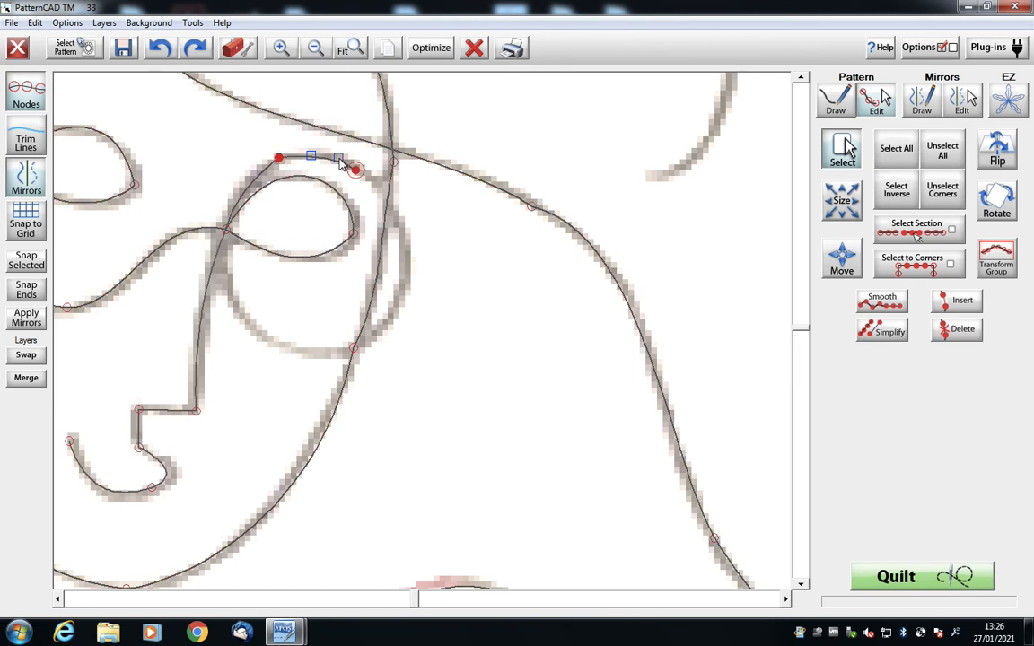
# Add a spline segment down to the outer side of the large eye loop and bend it outward along the drawing.
pyautogui.rightClick(403, 235)
pyautogui.click(404, 235)
pyautogui.rightClick(404, 235)
pyautogui.moveTo(371, 192)
pyautogui.mouseDown()
pyautogui.moveTo(380, 179)
pyautogui.moveTo(391, 213)
pyautogui.mouseUp()
# Continue the spline from the loop's outer side to the face-outline node below and bulge it outward along the drawn curve.
pyautogui.rightClick(388, 321)
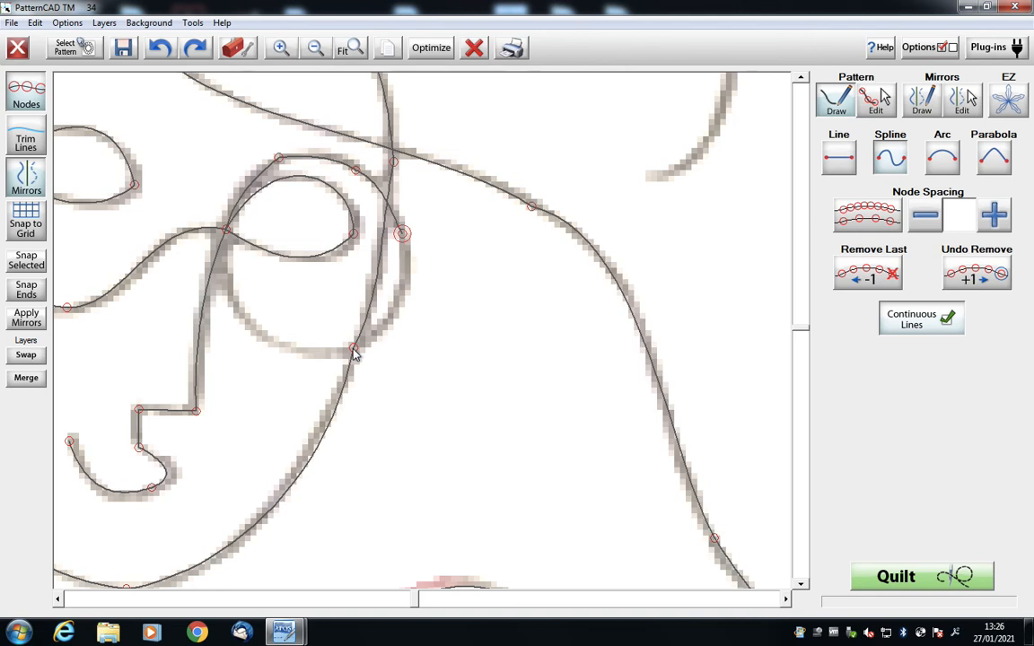
pyautogui.click(354, 351)
pyautogui.rightClick(375, 327)
pyautogui.moveTo(371, 312); pyautogui.dragTo(393, 334)
pyautogui.moveTo(388, 272); pyautogui.dragTo(407, 291)
# Draw a spline segment along the bottom of the large eye loop and curve it downward onto the background line.
pyautogui.press('d')
pyautogui.click(277, 345)
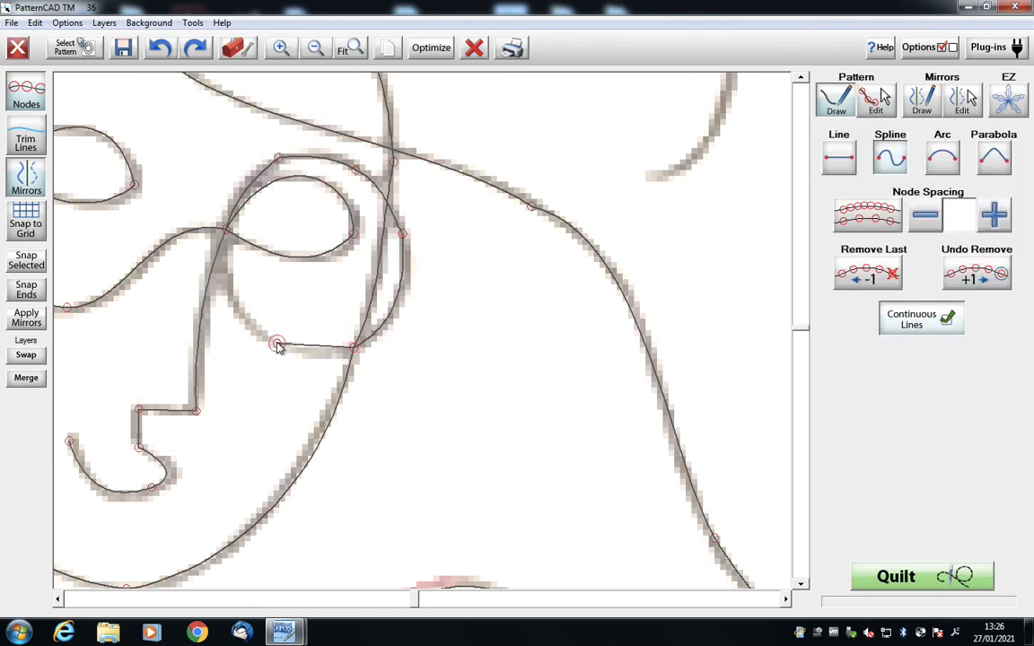
pyautogui.press('e')
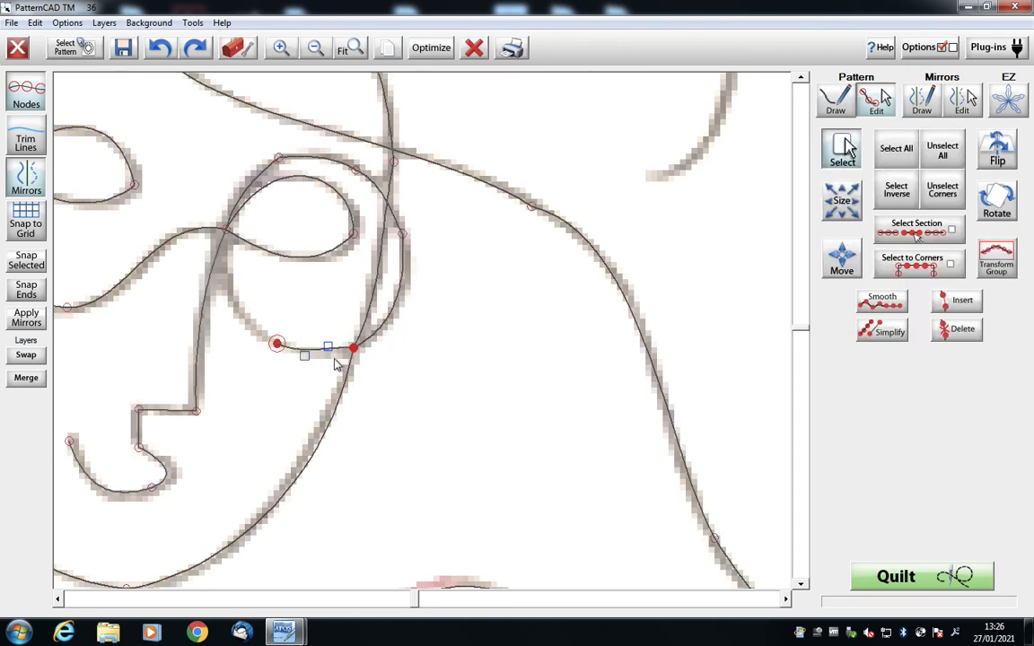
pyautogui.moveTo(330, 348); pyautogui.dragTo(331, 356)
# Add a spline segment up the loop's nose side and curve it along the drawn line.
pyautogui.press('d')
pyautogui.click(226, 278)
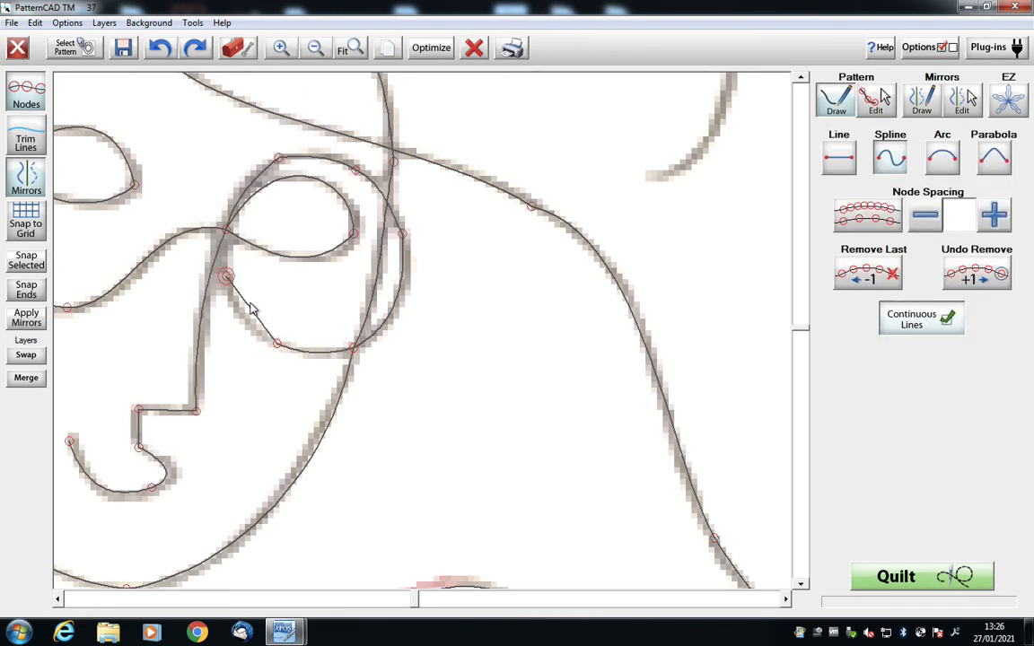
pyautogui.press('e')
pyautogui.moveTo(258, 323); pyautogui.dragTo(233, 296)
# Close the large loop at the inner eye corner and retrace its first curve up to the node at the top of the loop.
pyautogui.press('d')
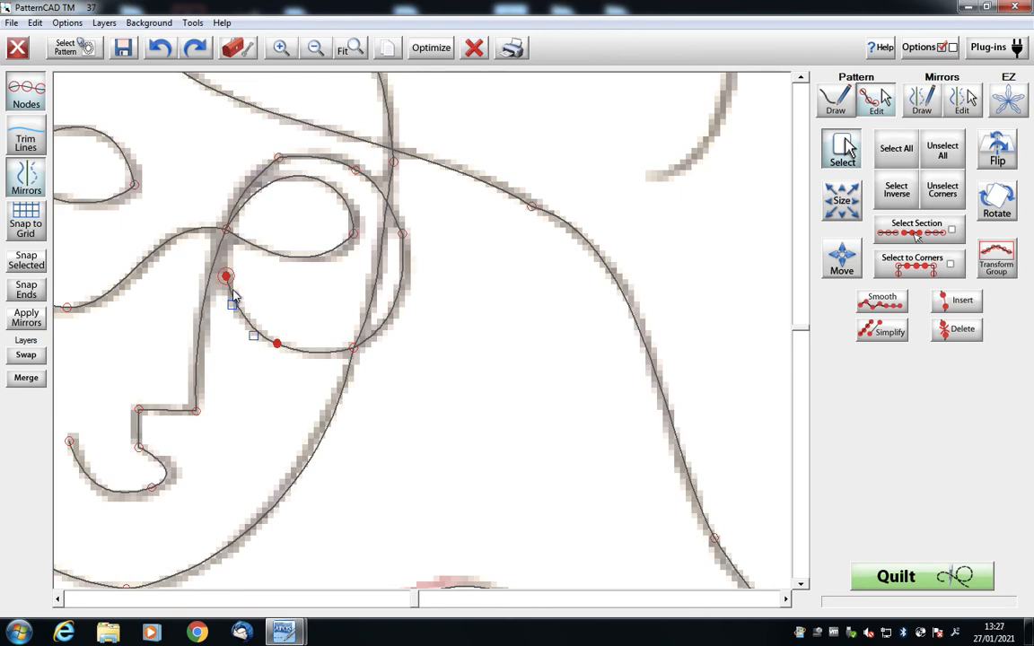
pyautogui.press('d')
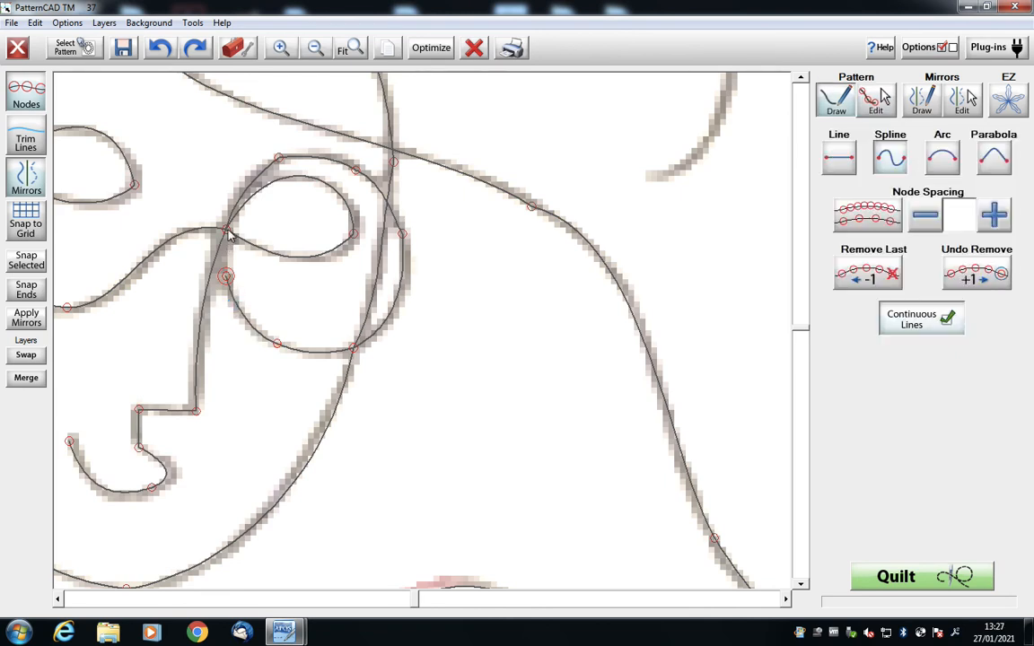
pyautogui.click(227, 230)
pyautogui.press('e')
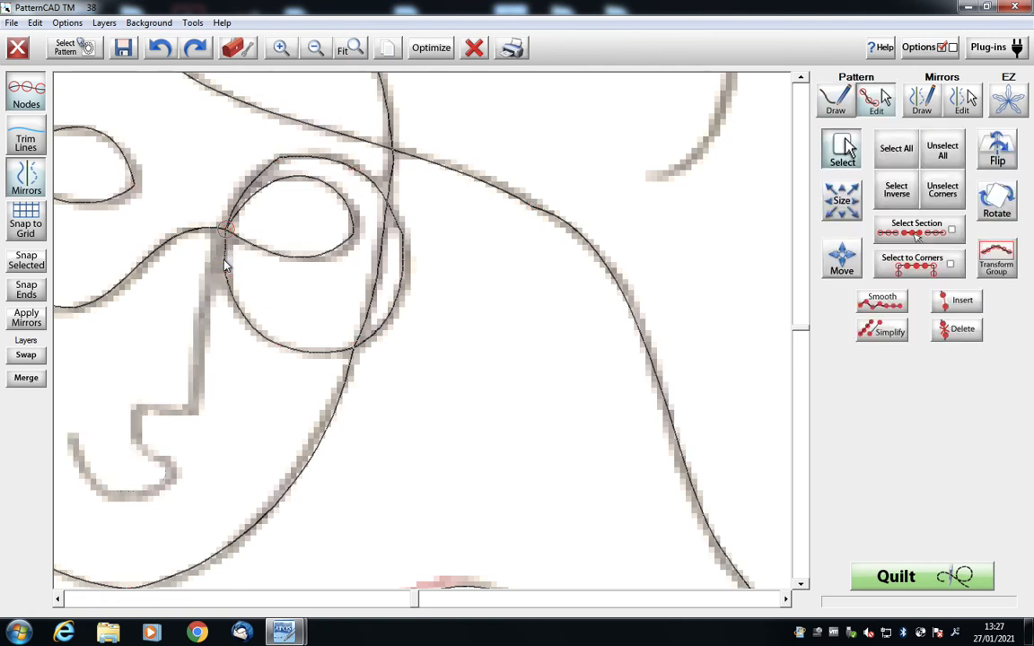
pyautogui.press('d')
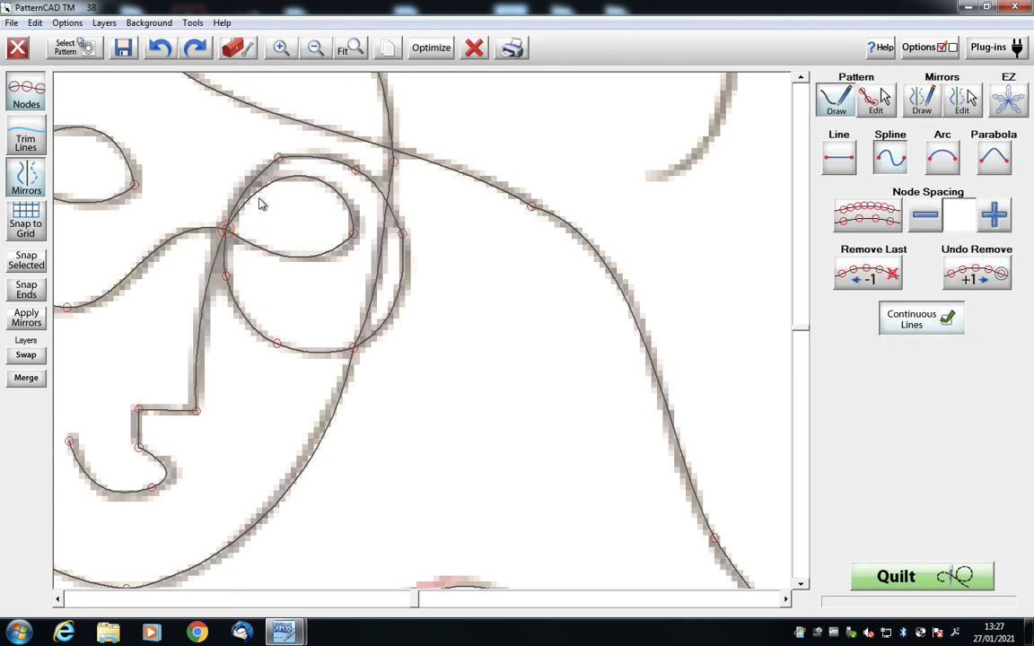
pyautogui.click(278, 158)
pyautogui.press('e')
pyautogui.moveTo(244, 206)
pyautogui.mouseDown()
pyautogui.moveTo(237, 184)
pyautogui.moveTo(271, 178)
pyautogui.moveTo(242, 184)
pyautogui.mouseUp()
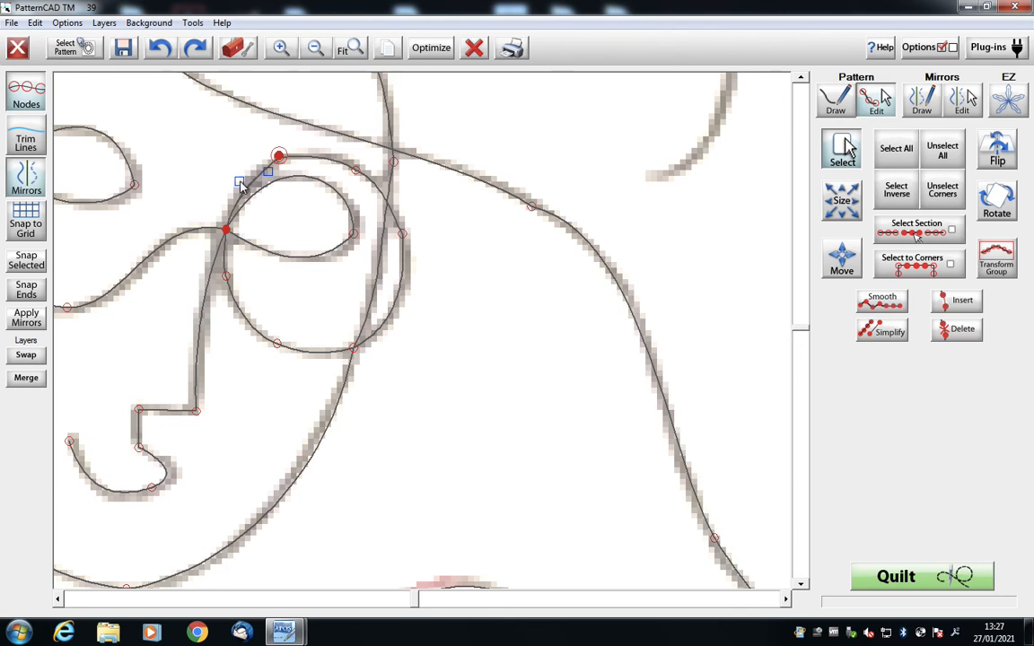
# Retrace the top of the large eye loop with a spline segment to the next node and curve it over the existing line.
pyautogui.rightClick(287, 170)
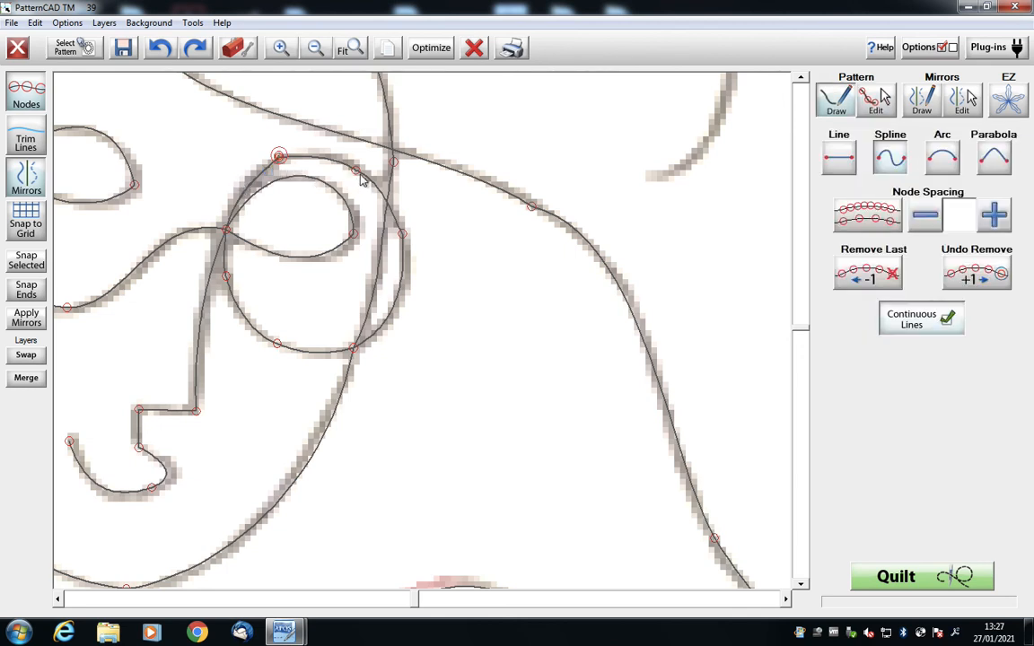
pyautogui.click(356, 169)
pyautogui.rightClick(319, 170)
pyautogui.moveTo(308, 163); pyautogui.dragTo(334, 164)
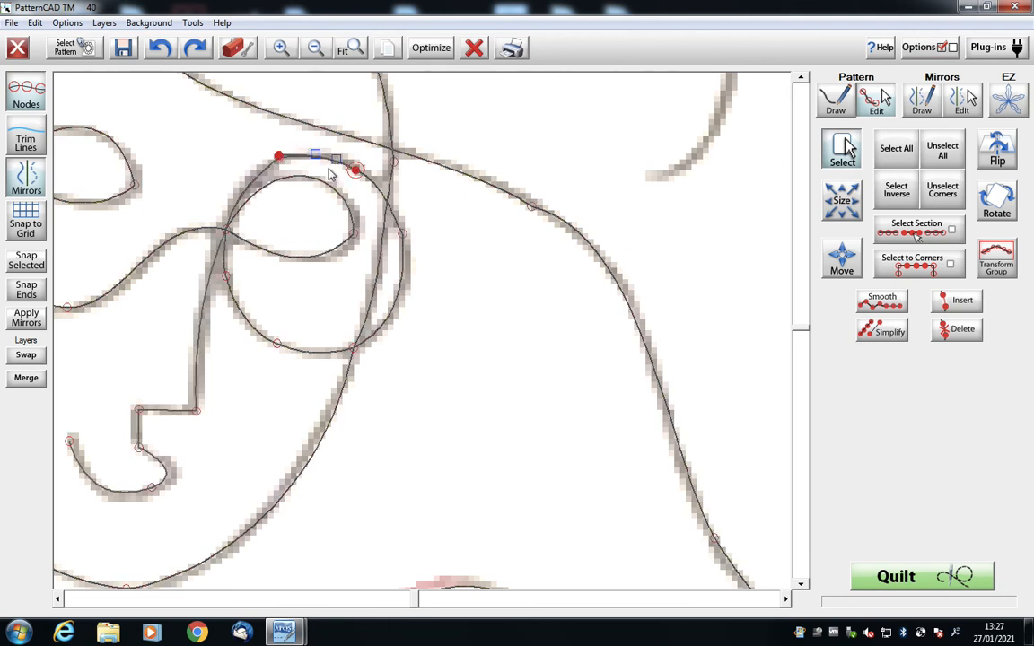
# Draw a connecting spline from the eye loop to the loose end of the next drawn line and shape it into an S-curve.
pyautogui.rightClick(356, 169)
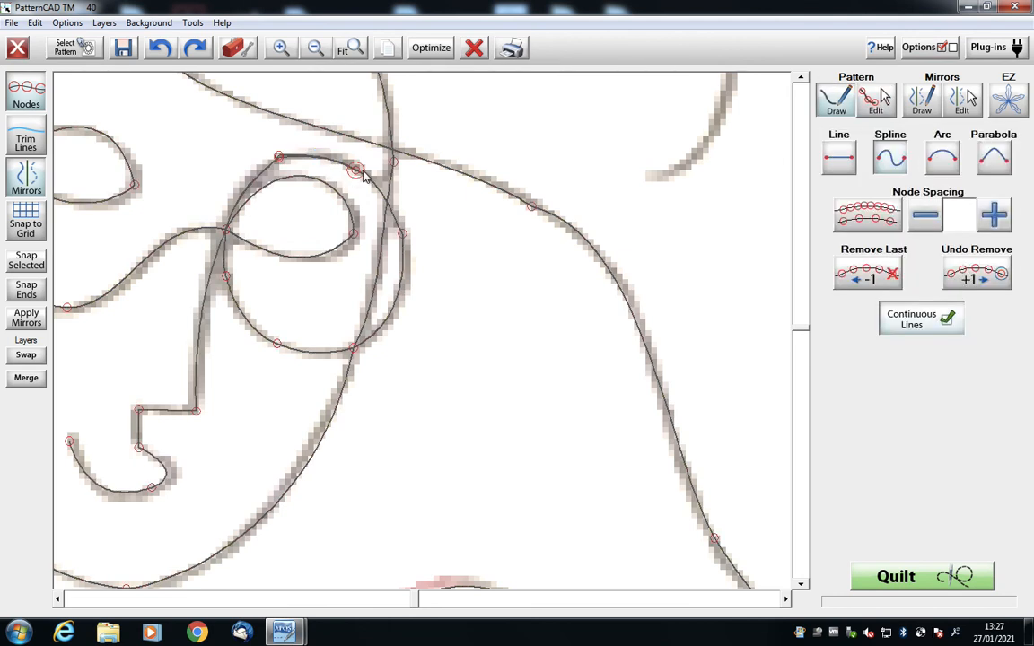
pyautogui.click(648, 176)
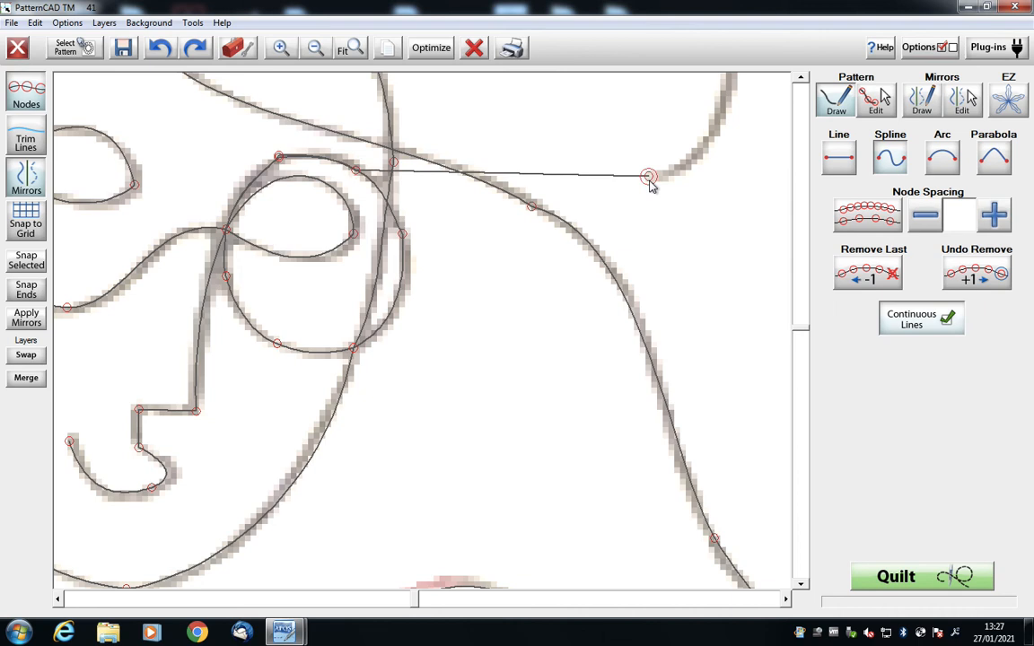
pyautogui.rightClick(525, 206)
pyautogui.moveTo(454, 179); pyautogui.dragTo(475, 263)
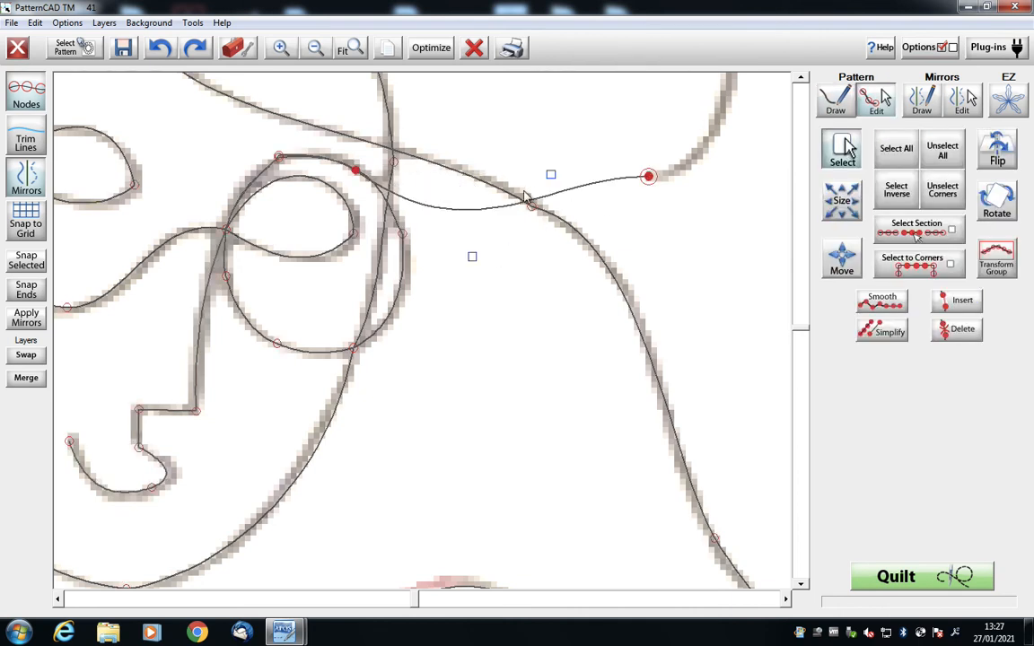
pyautogui.moveTo(548, 182); pyautogui.dragTo(564, 109)
pyautogui.moveTo(472, 258); pyautogui.dragTo(494, 288)
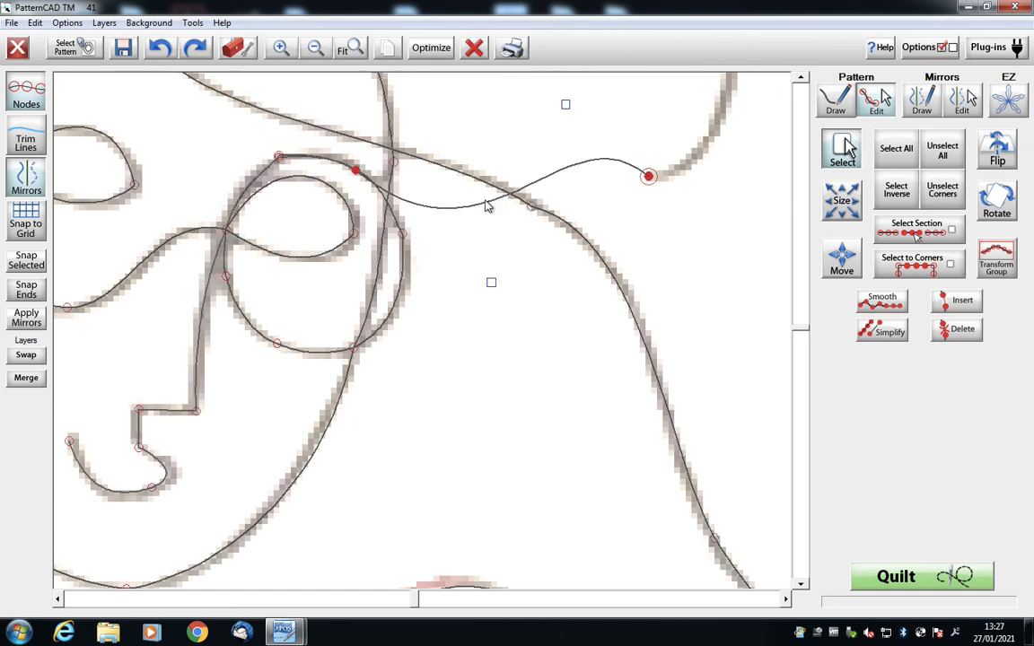
pyautogui.click(314, 47)
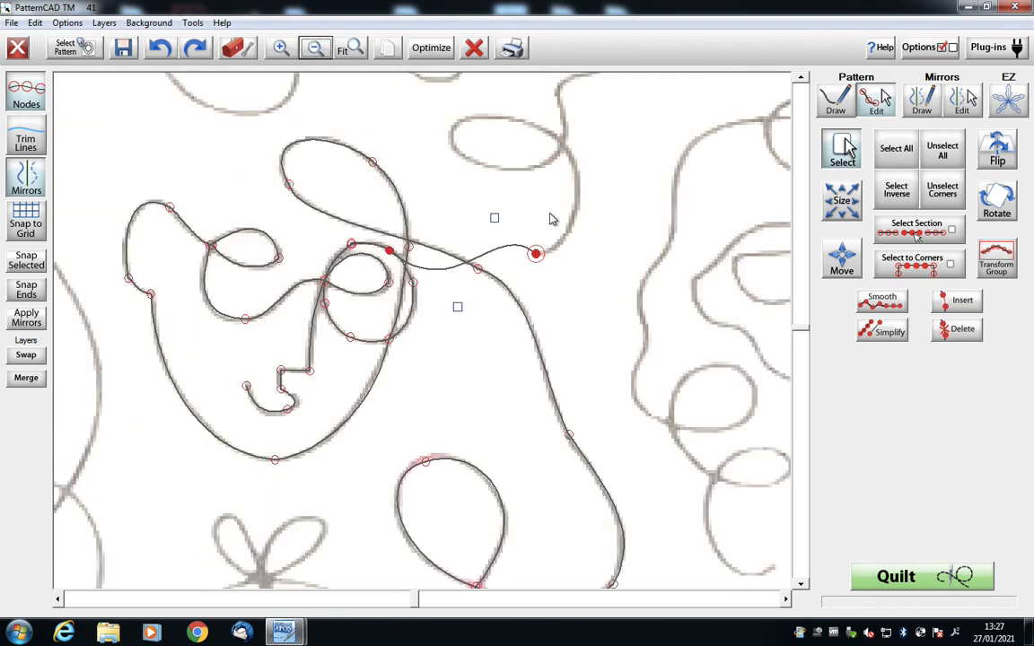
pyautogui.click(312, 50)
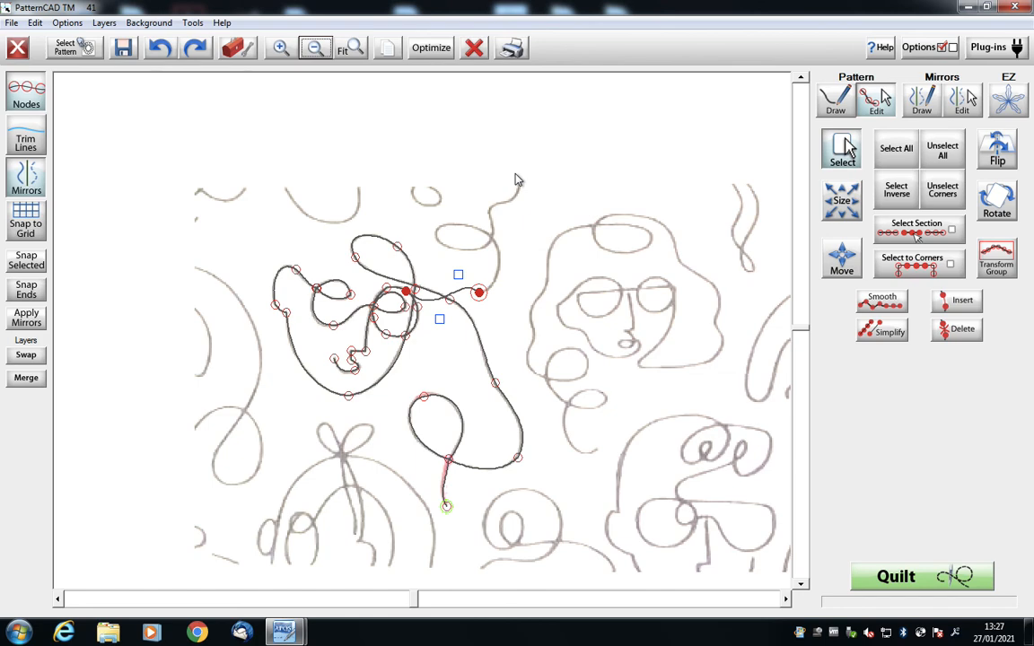
pyautogui.click(283, 50)
pyautogui.click(283, 50)
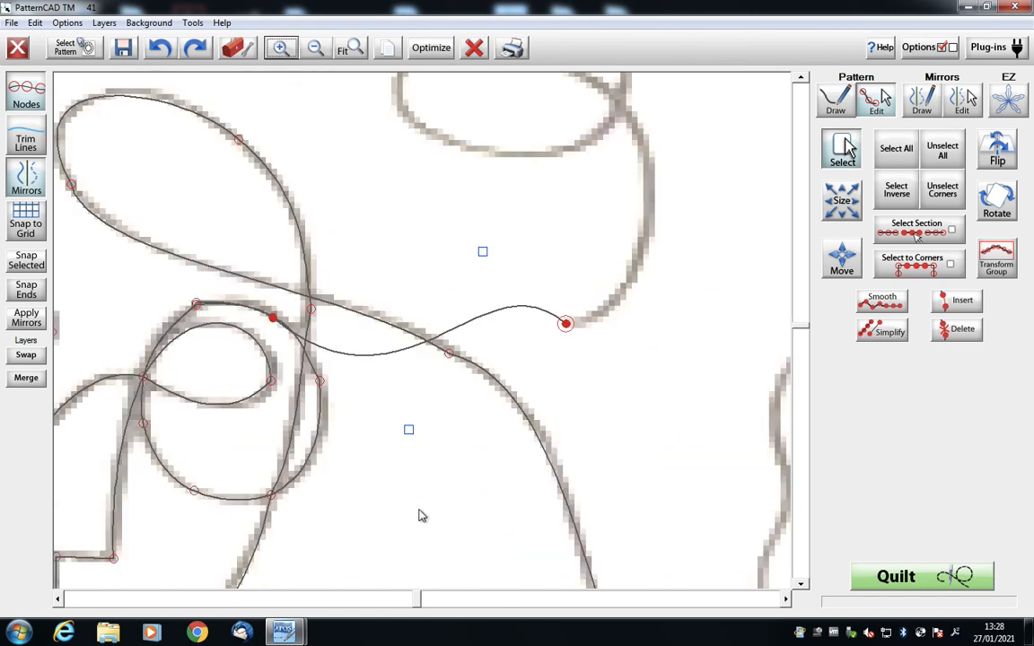
# Snap together the overlapping nodes at the large eye loop's top, its inner corner and the start of the connecting spline.
pyautogui.click(58, 600)
pyautogui.click(58, 599)
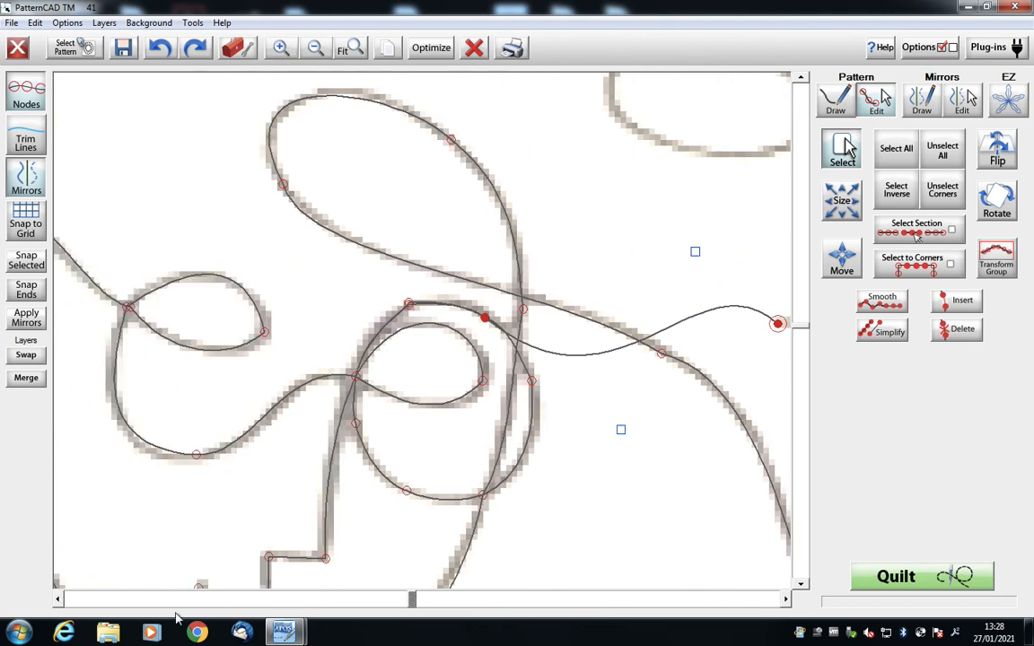
pyautogui.click(801, 584)
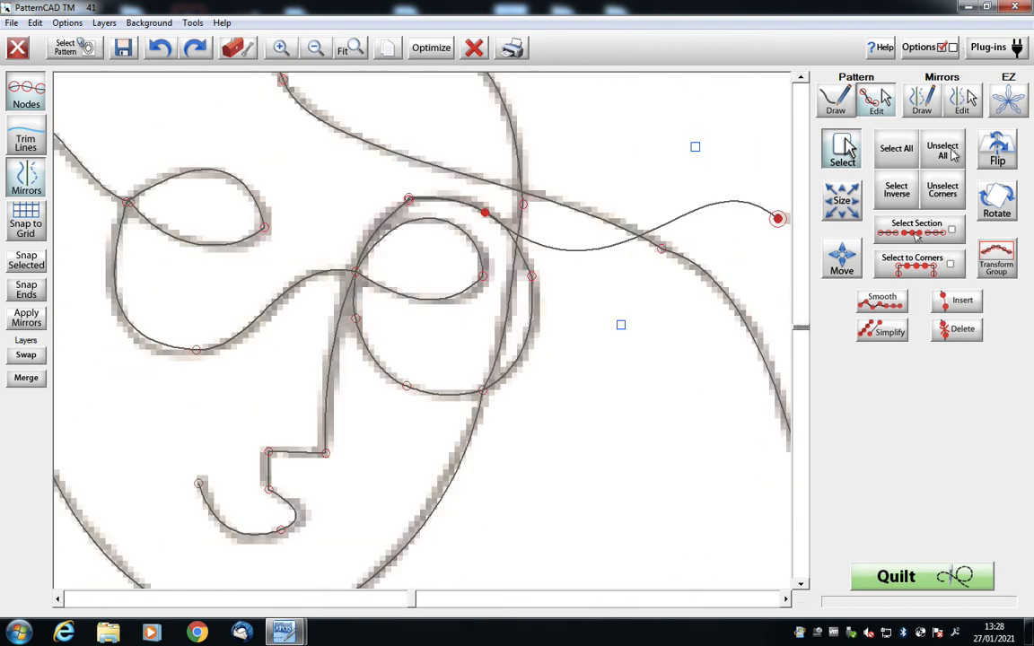
pyautogui.click(409, 198)
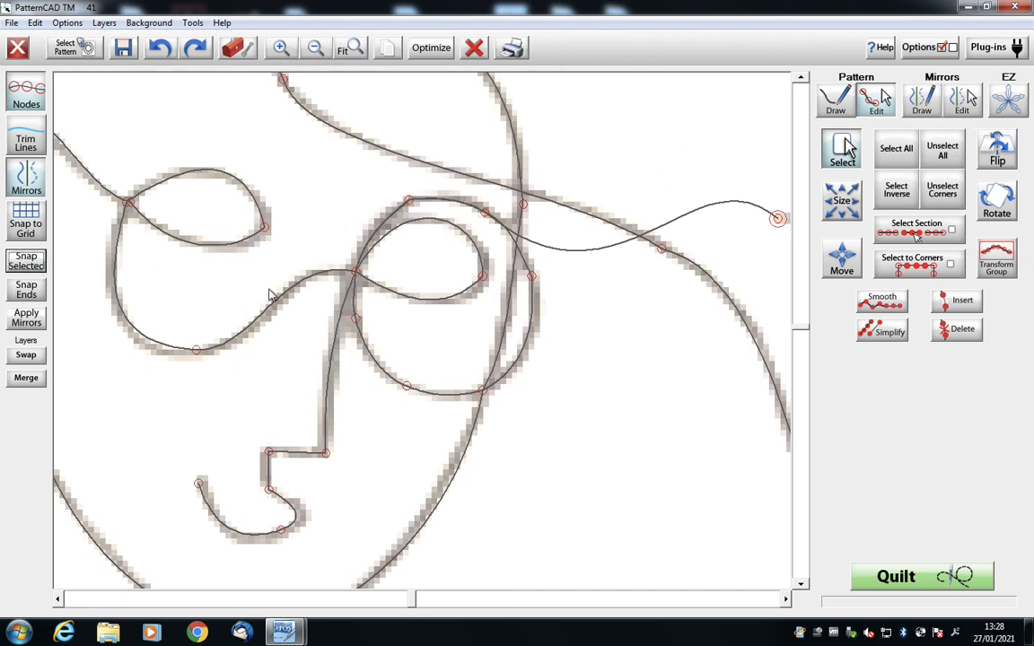
pyautogui.click(356, 270)
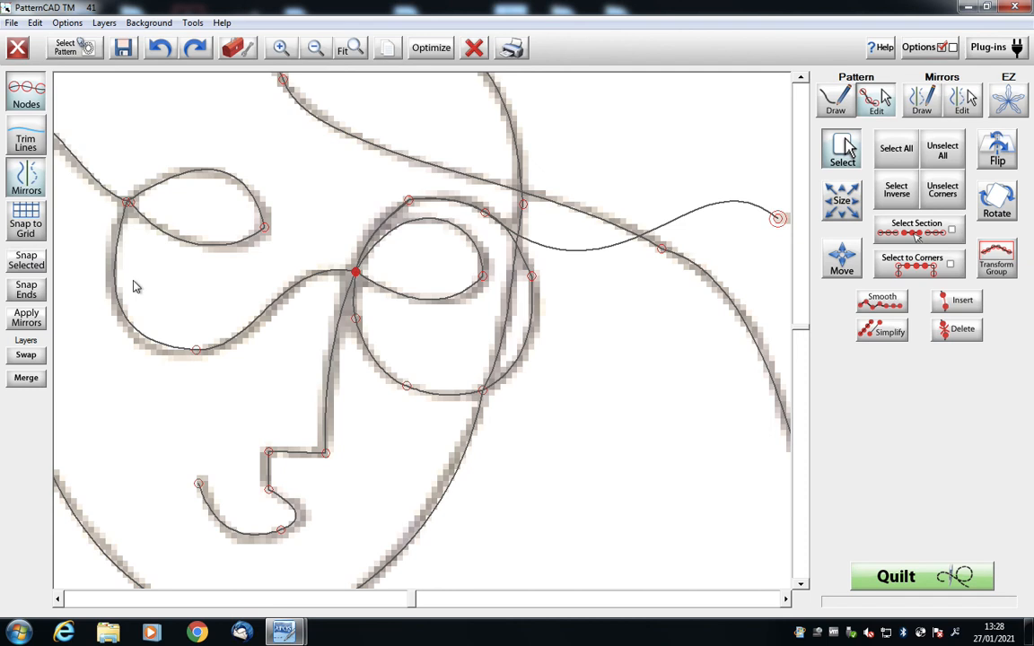
pyautogui.click(41, 263)
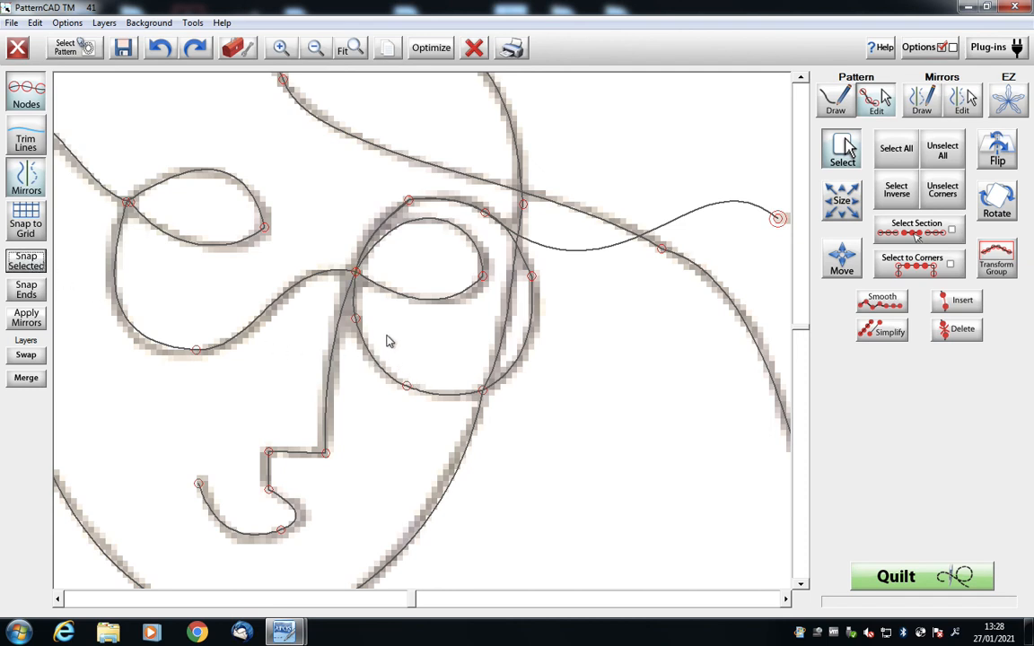
pyautogui.click(484, 213)
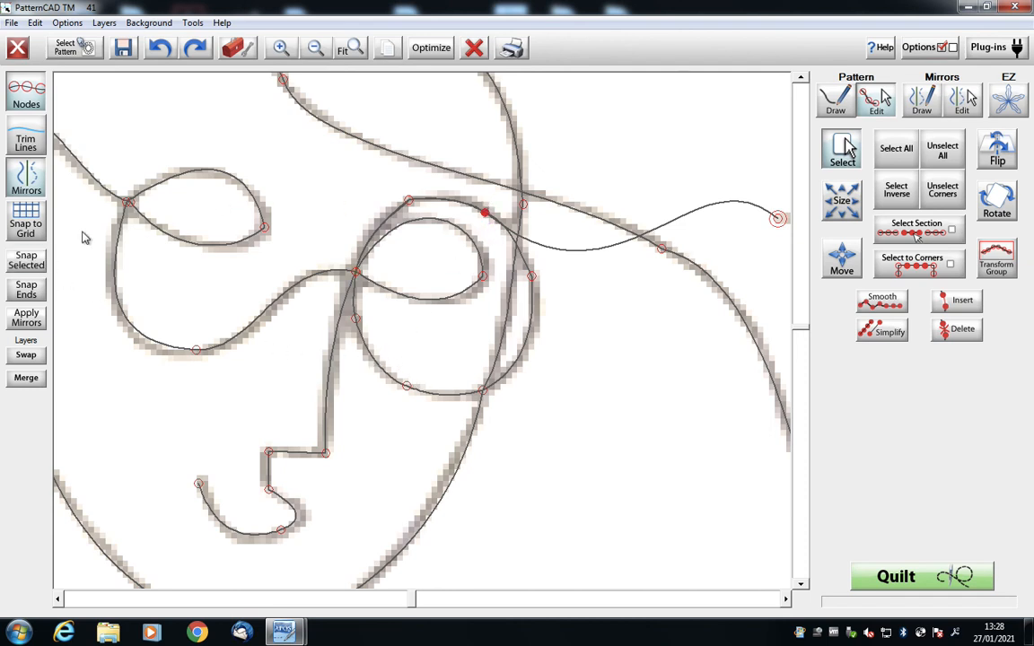
pyautogui.click(28, 267)
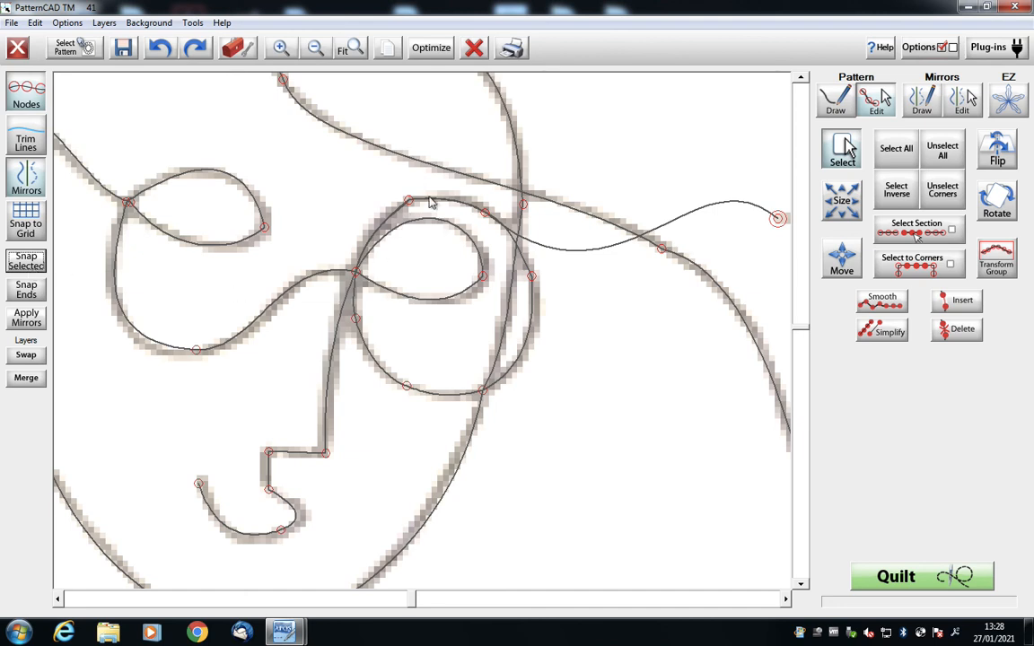
# Reset the doubled segments between the loop's inner corner and top node to Line and back to Spline, and curve them together along the drawing.
pyautogui.click(355, 271)
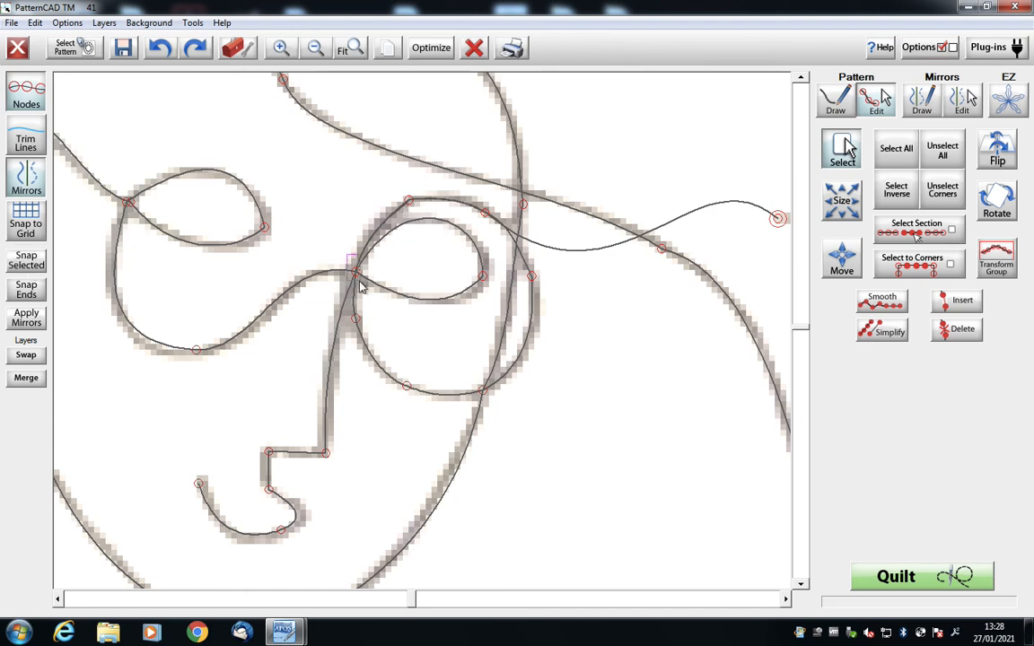
pyautogui.click(408, 201)
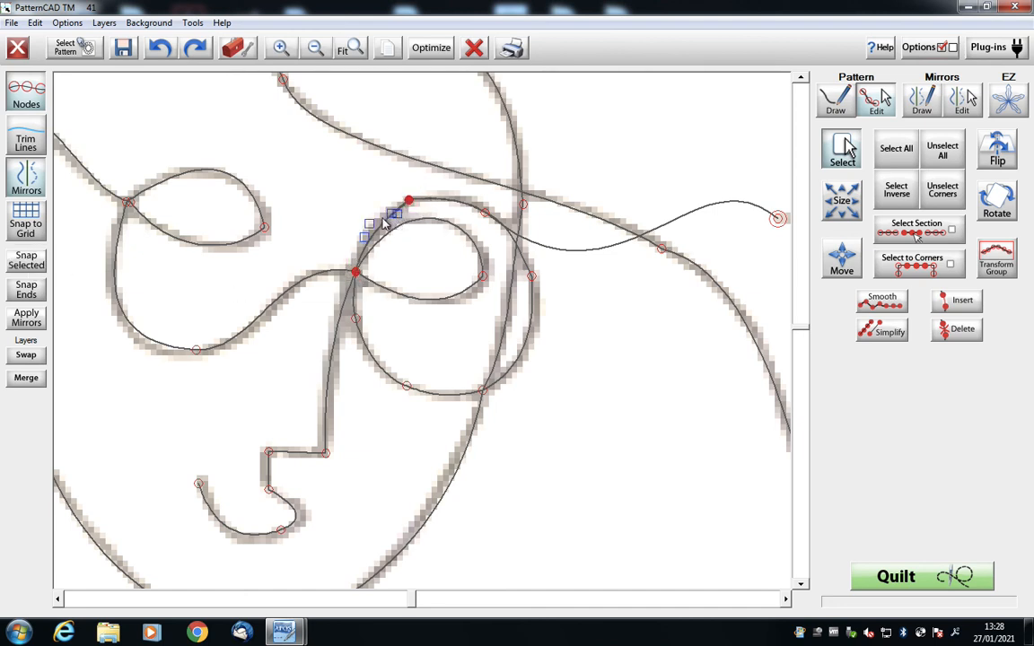
pyautogui.rightClick(385, 222)
pyautogui.moveTo(461, 450)
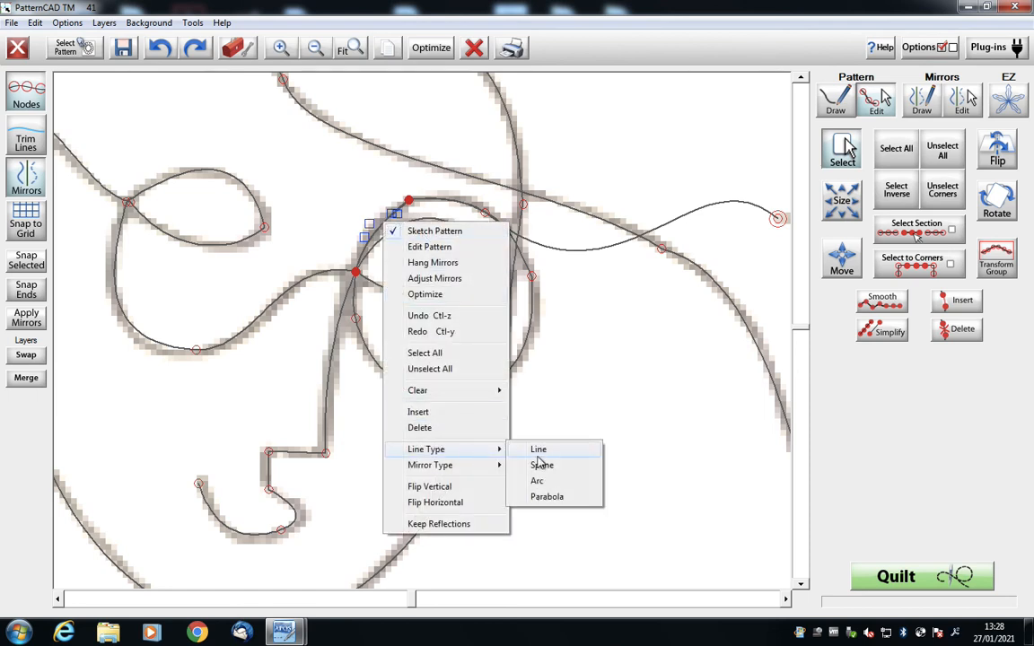
pyautogui.click(541, 450)
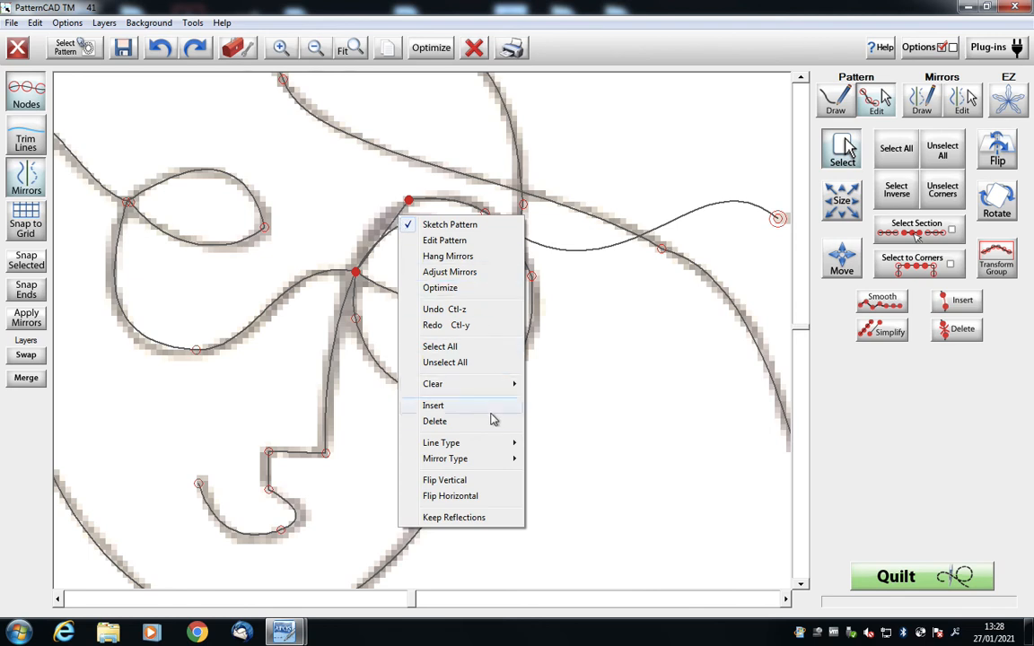
pyautogui.moveTo(449, 443)
pyautogui.click(556, 460)
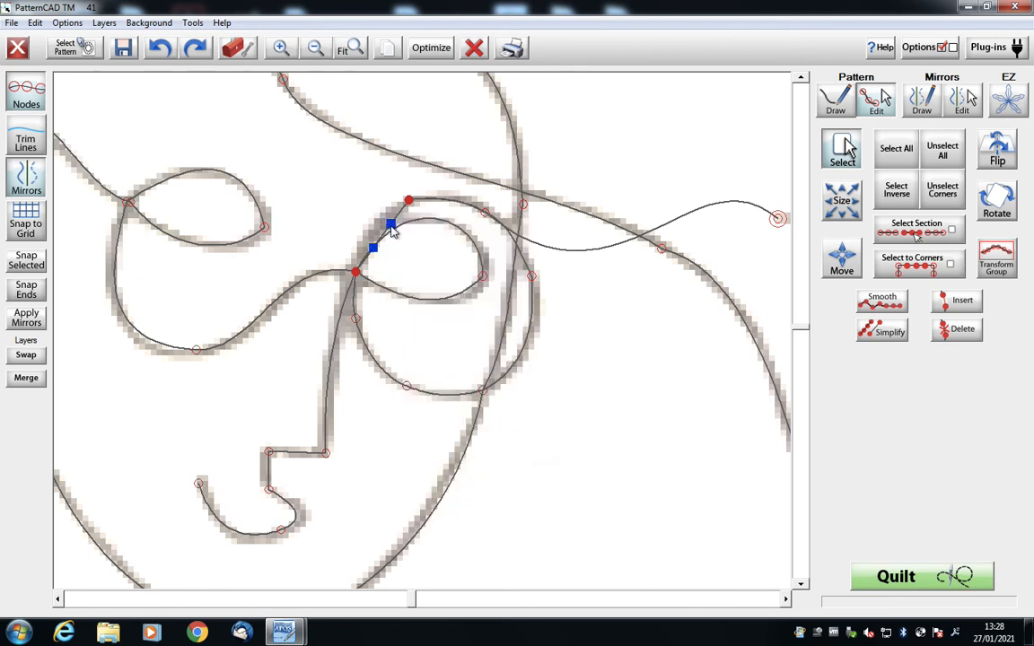
pyautogui.moveTo(391, 224)
pyautogui.mouseDown()
pyautogui.moveTo(381, 220)
pyautogui.moveTo(364, 245)
pyautogui.moveTo(386, 219)
pyautogui.mouseUp()
pyautogui.rightClick(387, 215)
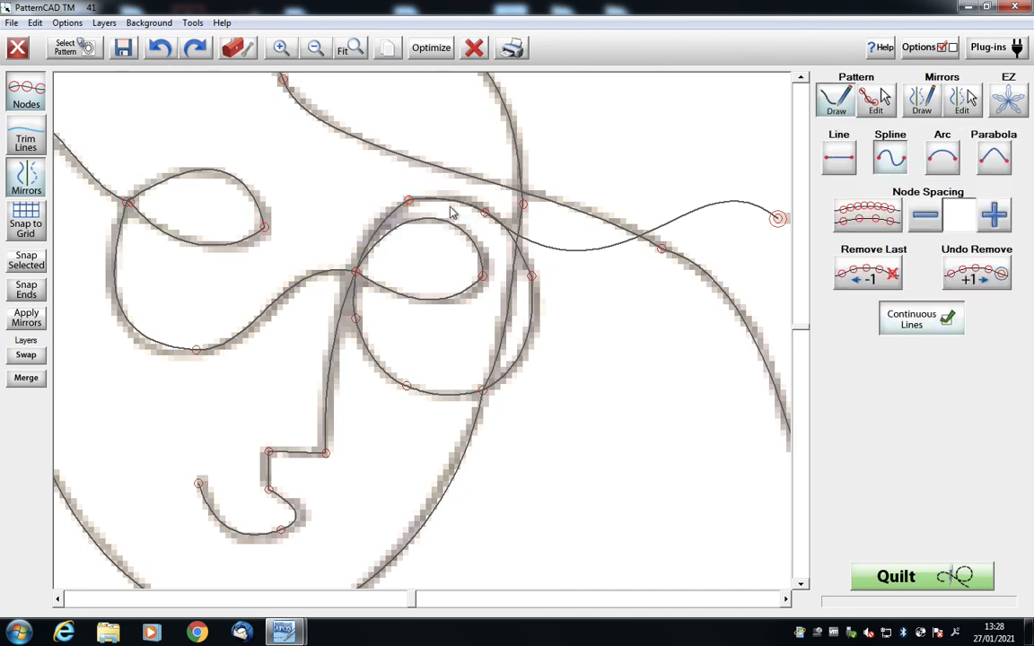
pyautogui.moveTo(405, 191); pyautogui.dragTo(418, 211)
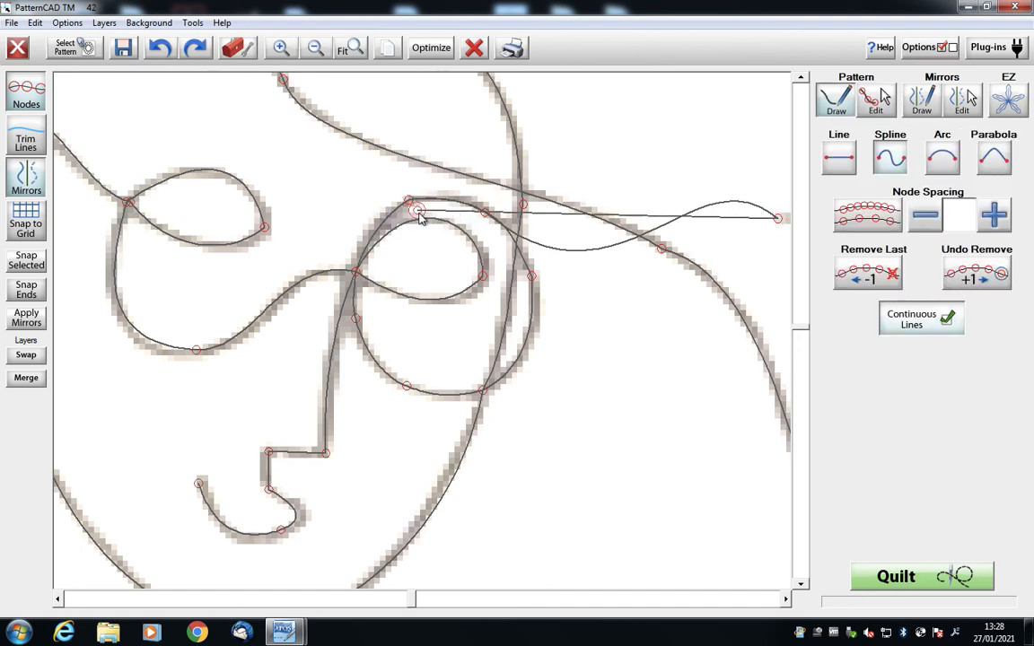
pyautogui.click(160, 47)
pyautogui.click(875, 98)
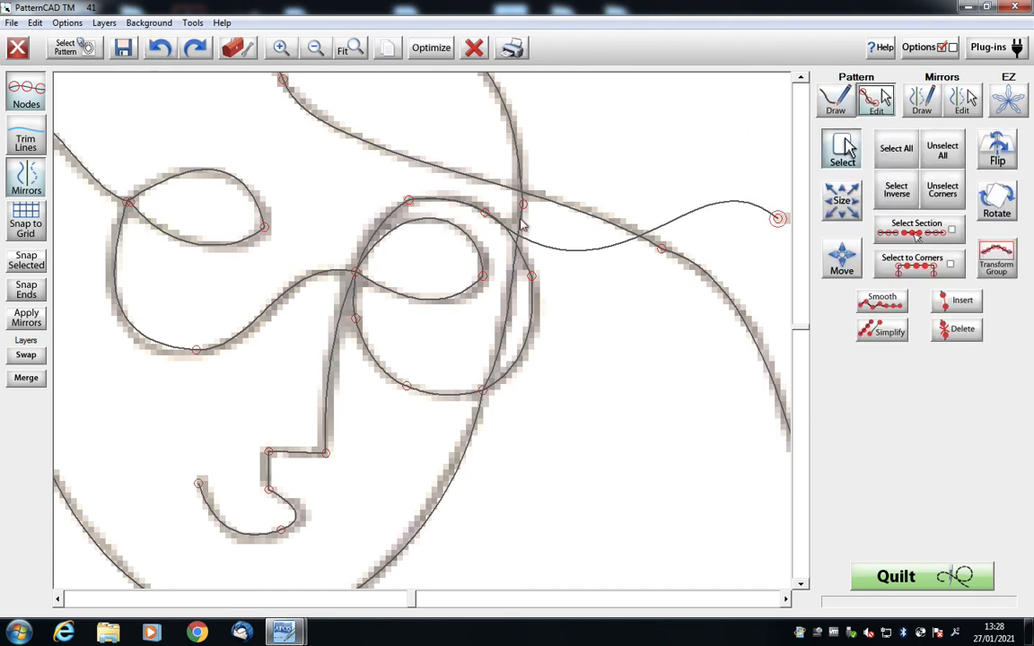
# Change the doubled segments from the loop's top node to the connecting spline's start to Line and back to Spline, and arch them together.
pyautogui.click(490, 224)
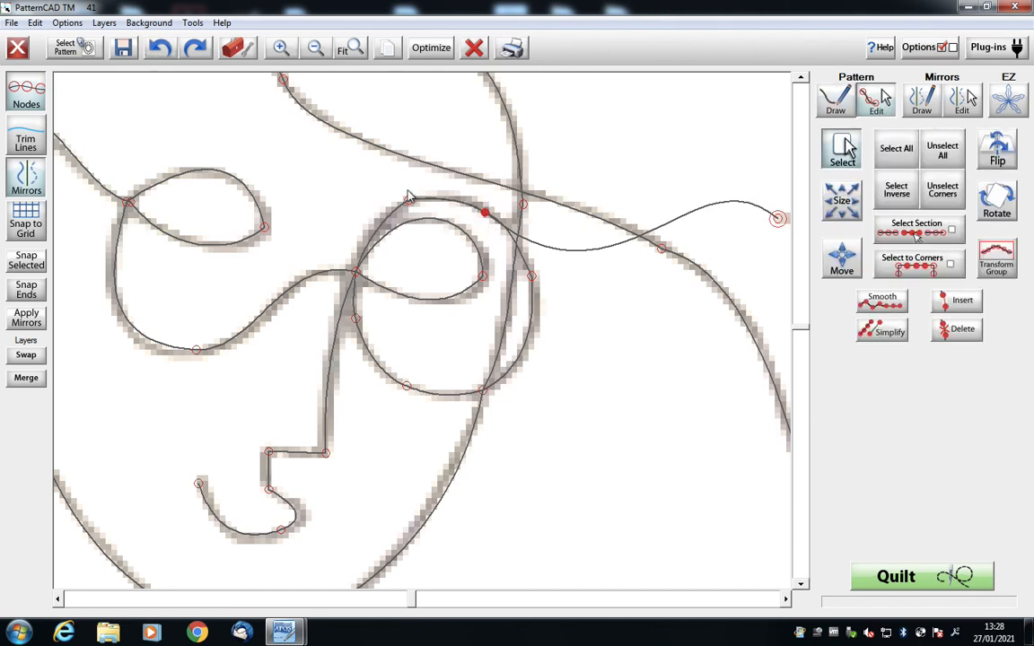
pyautogui.click(416, 207)
pyautogui.rightClick(455, 200)
pyautogui.moveTo(555, 431)
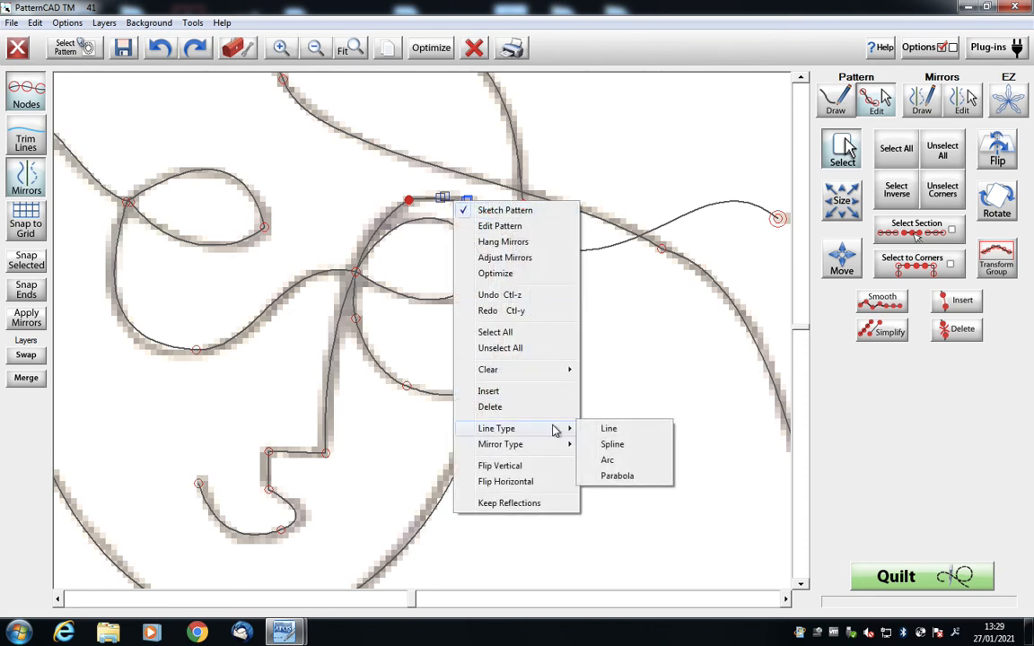
pyautogui.click(609, 429)
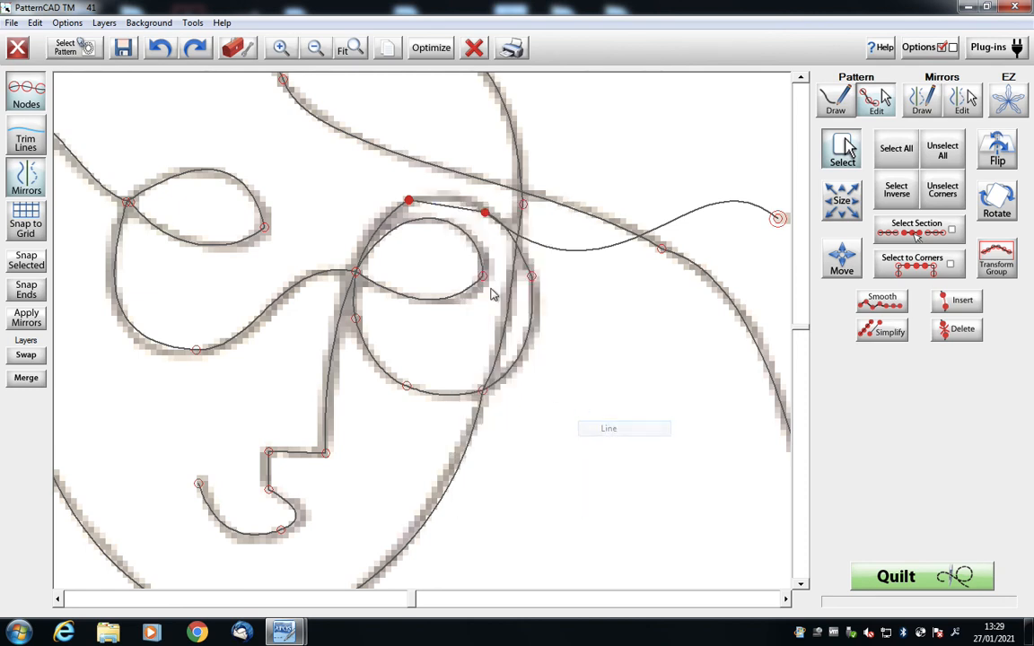
pyautogui.rightClick(446, 211)
pyautogui.moveTo(541, 434)
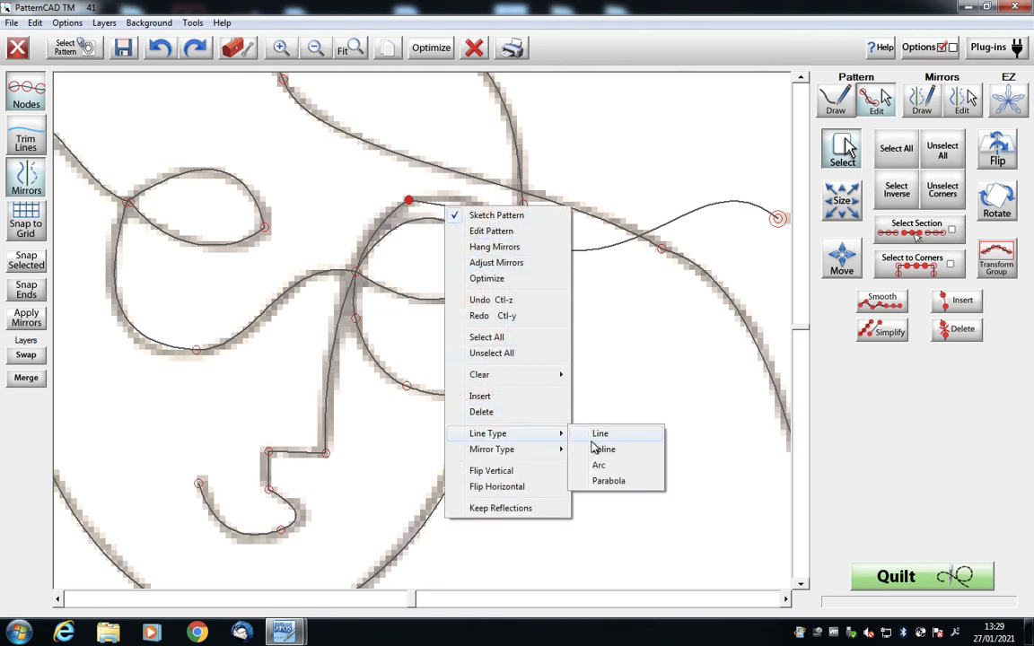
pyautogui.click(596, 449)
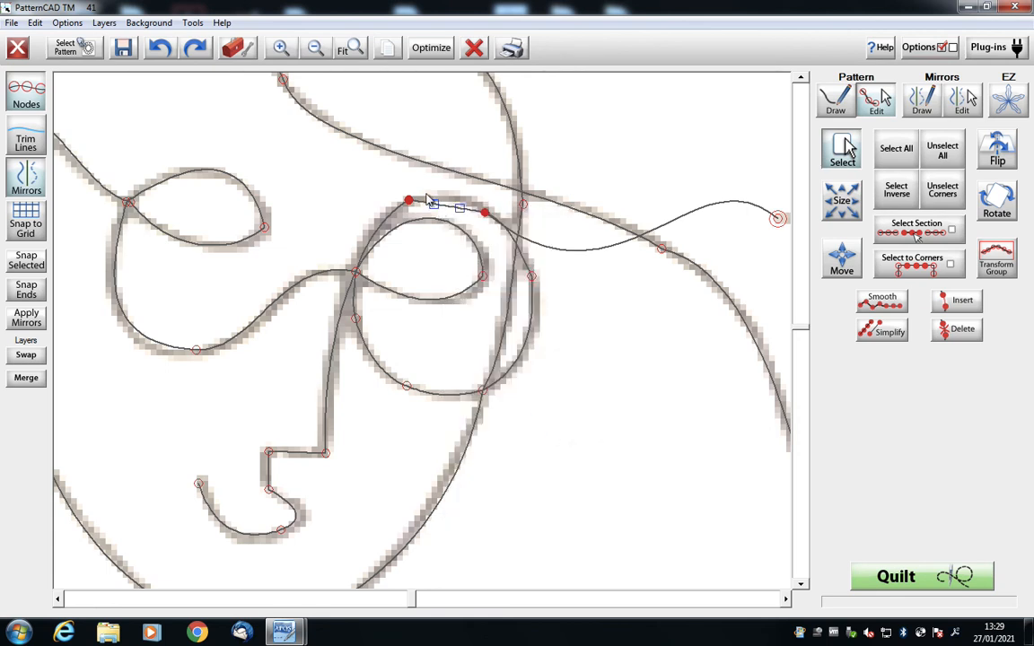
pyautogui.click(436, 207)
pyautogui.click(459, 208)
pyautogui.moveTo(459, 208); pyautogui.dragTo(460, 204)
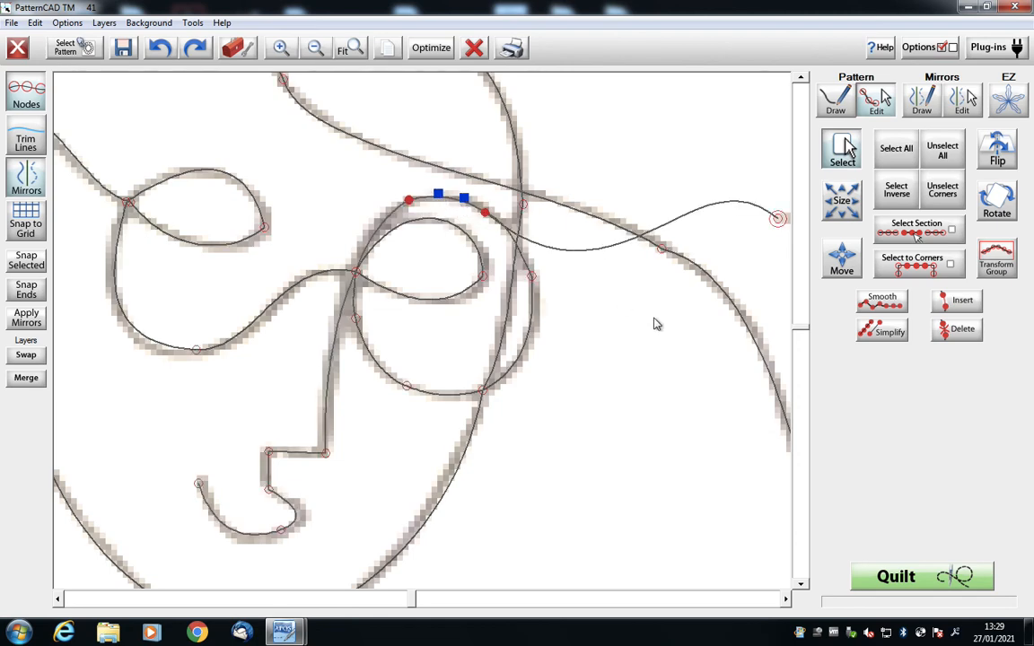
# Check the traced stitching path in the Optimization view, return to the full pattern and deselect all nodes.
pyautogui.click(316, 47)
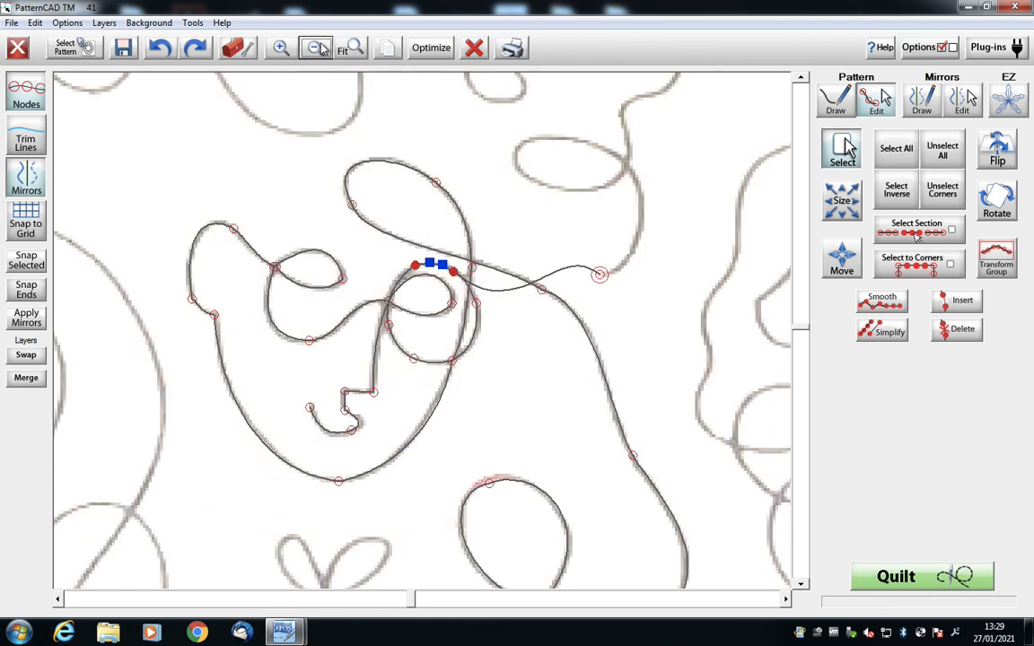
pyautogui.click(316, 46)
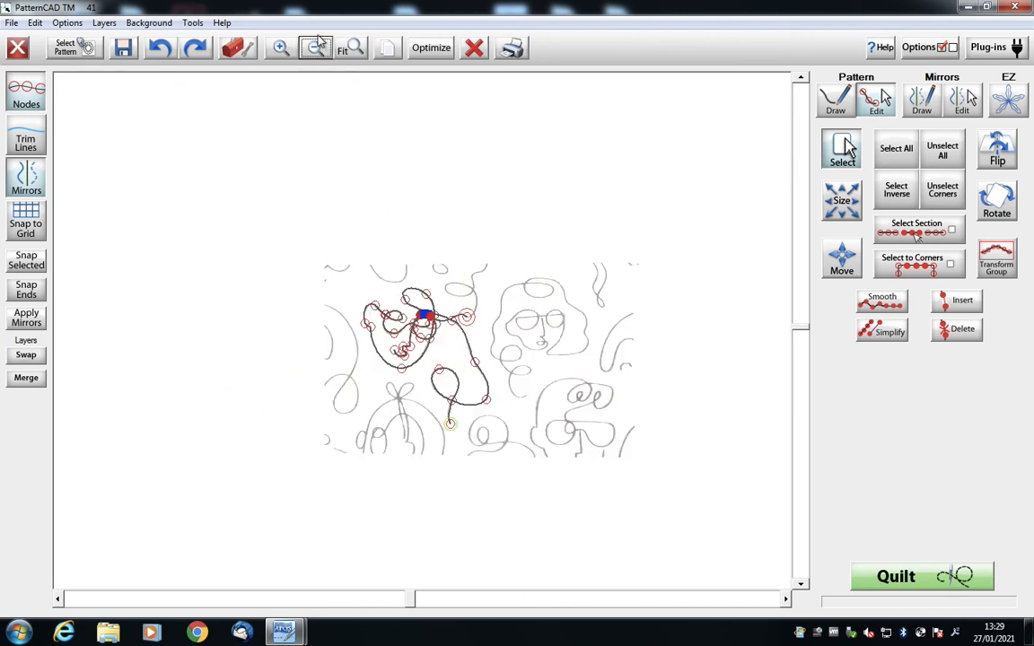
pyautogui.click(429, 50)
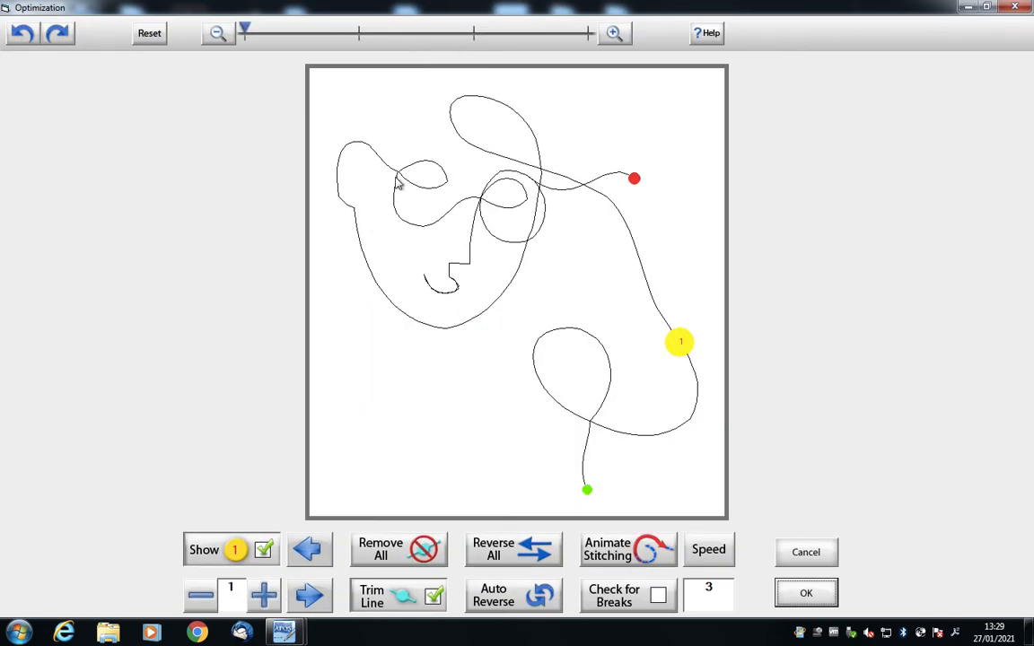
pyautogui.click(483, 155)
pyautogui.click(834, 585)
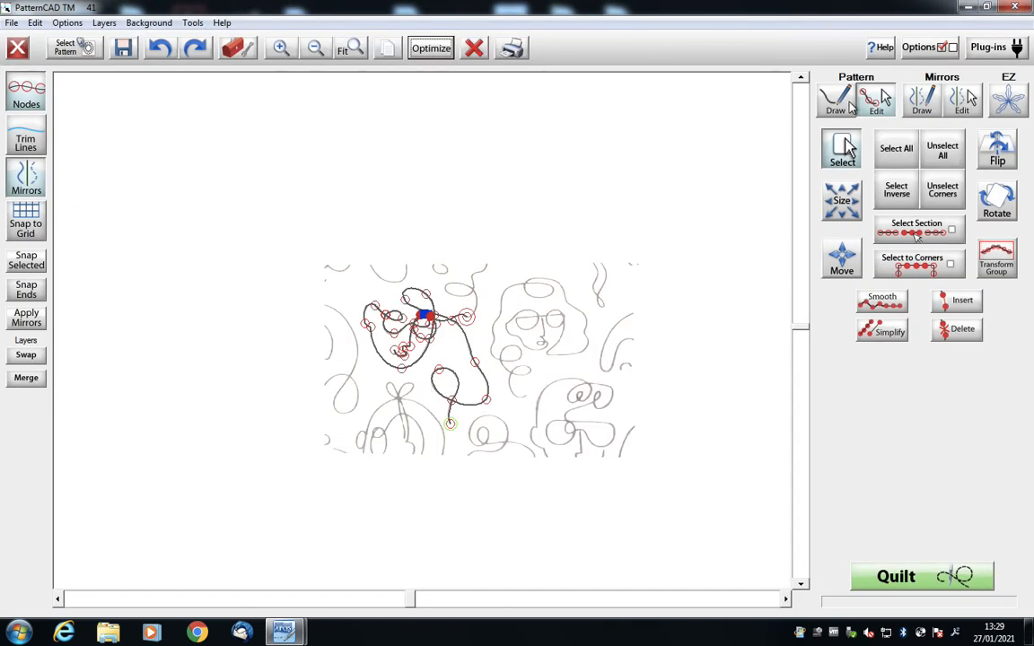
pyautogui.click(941, 152)
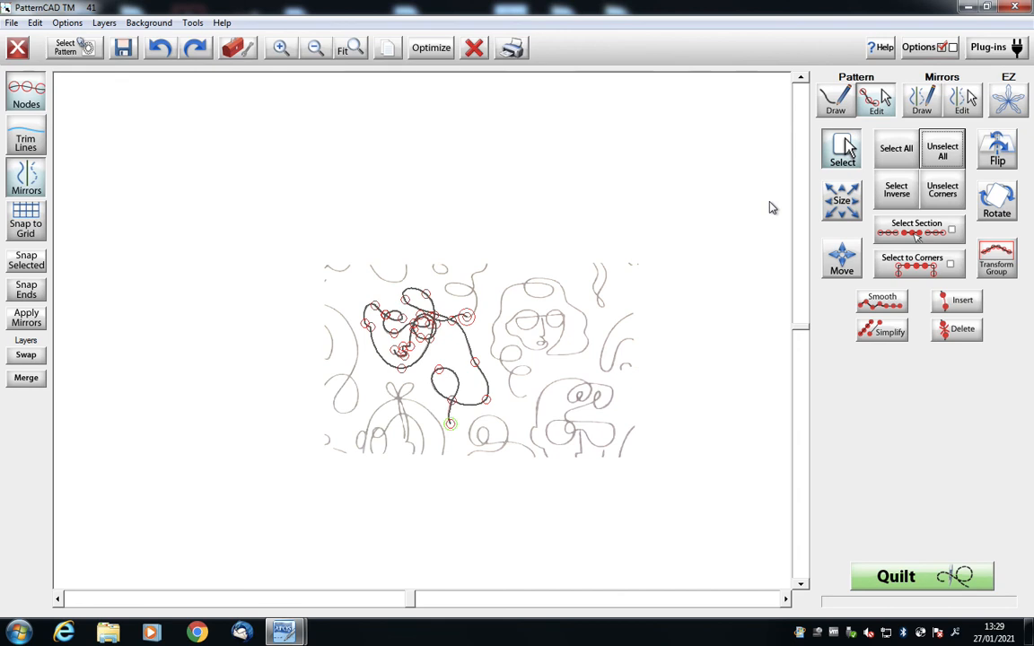